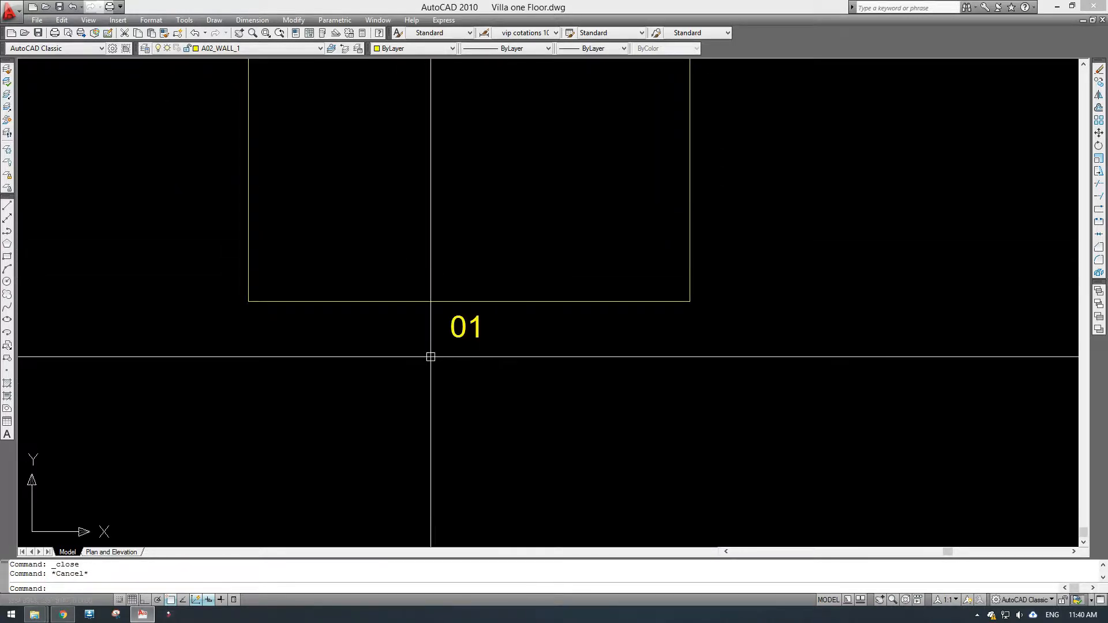
Restore the saved model view 02 with the View Manager and look over the block library sheet
middle_click_drag(486, 180, 477, 319)
scroll(474, 300, "down", 2)
scroll(479, 315, "down", 2)
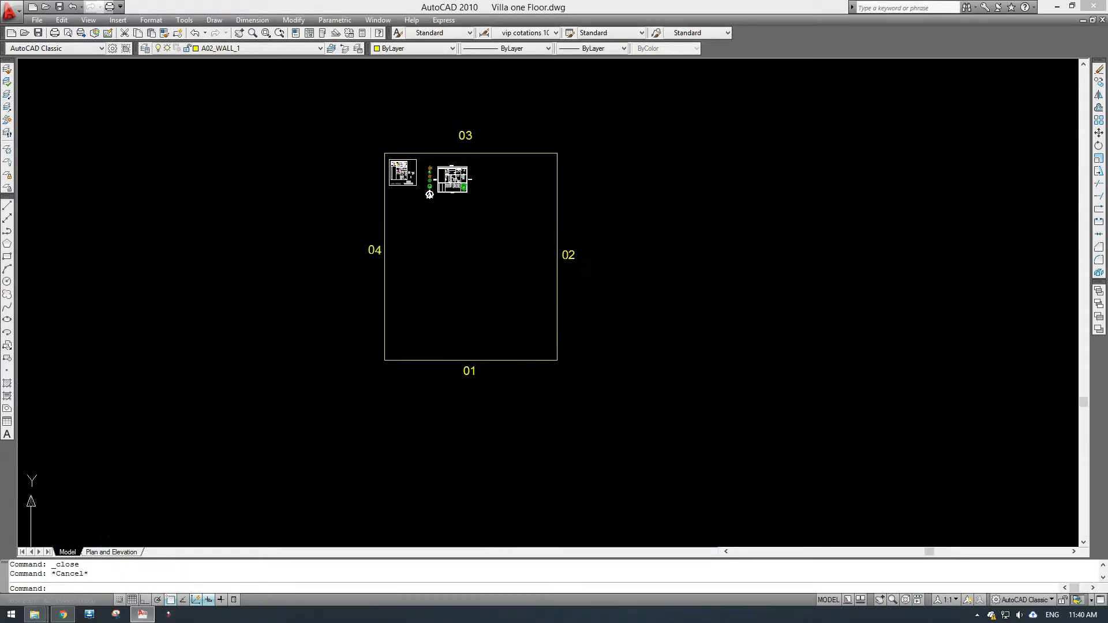
key("Return")
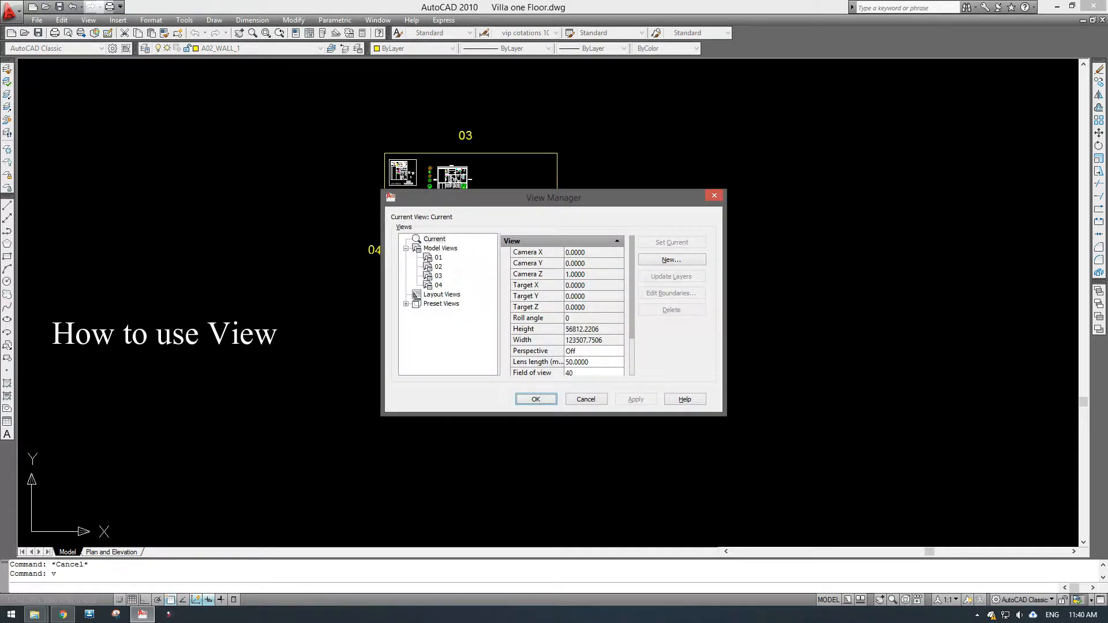
left_click(438, 266)
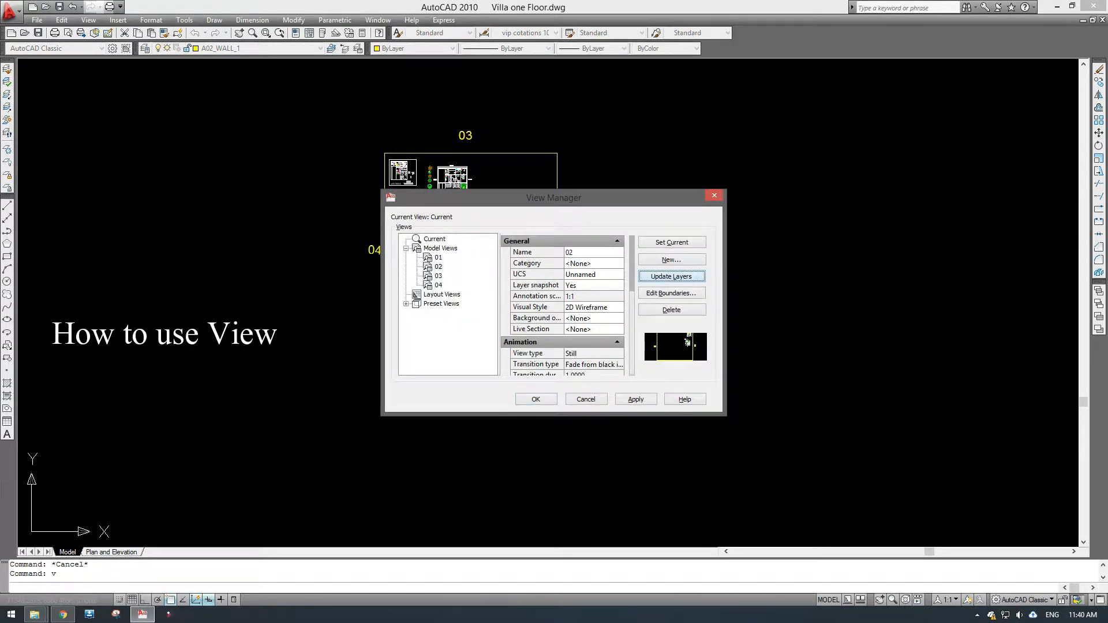
left_click(636, 399)
left_click(536, 400)
scroll(552, 303, "down", 4)
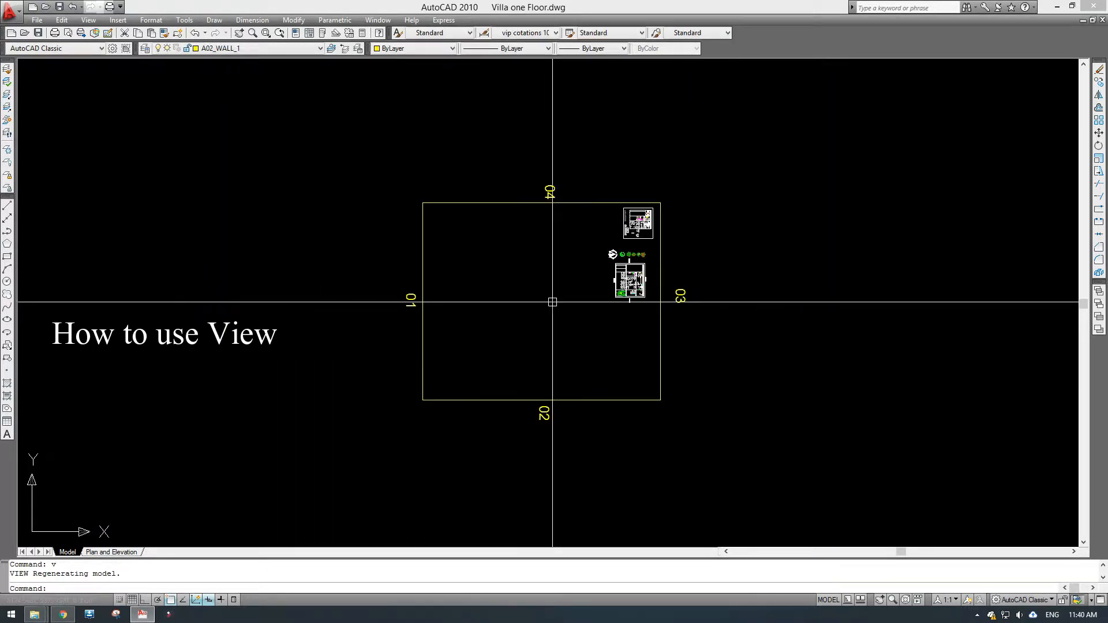
scroll(638, 321, "up", 6)
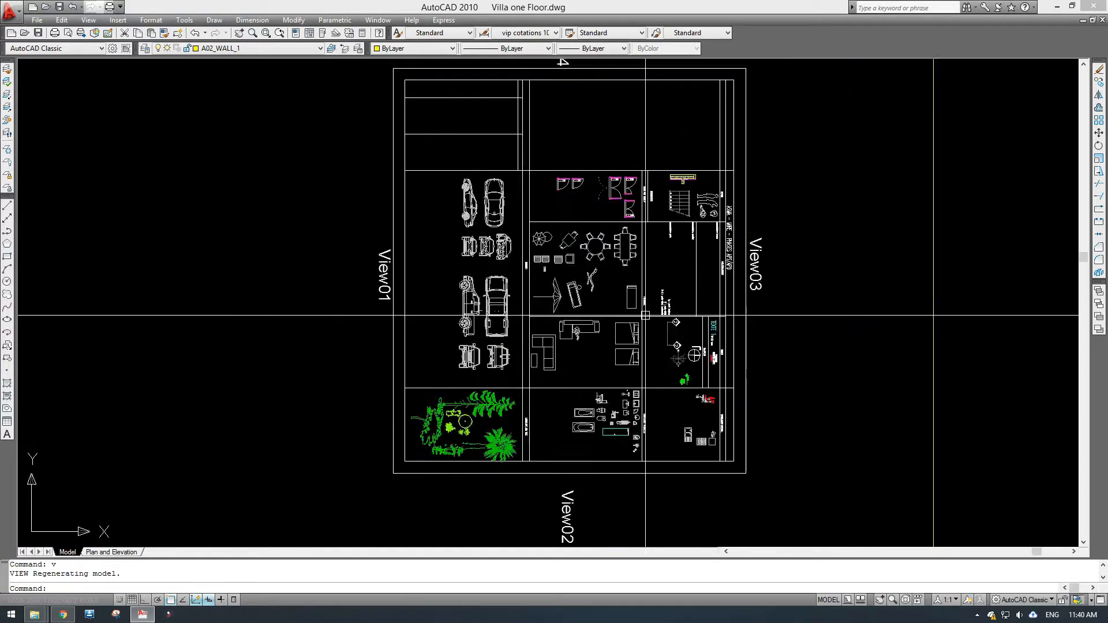
scroll(520, 349, "down", 7)
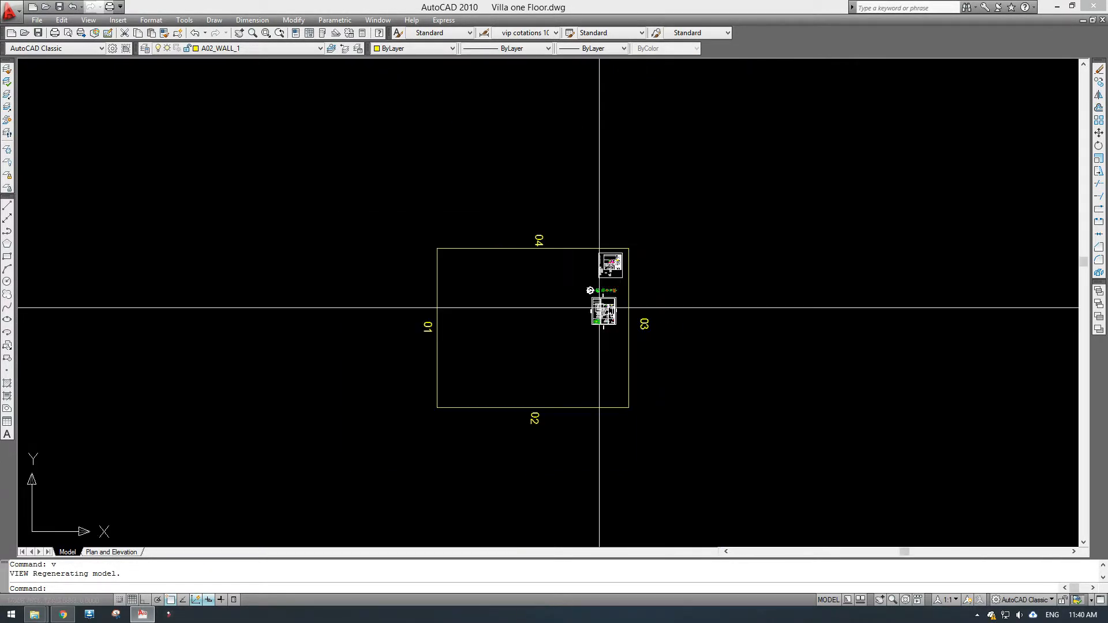
Restore the saved model view 03 with the View Manager and look over the drawing sheets
key("Return")
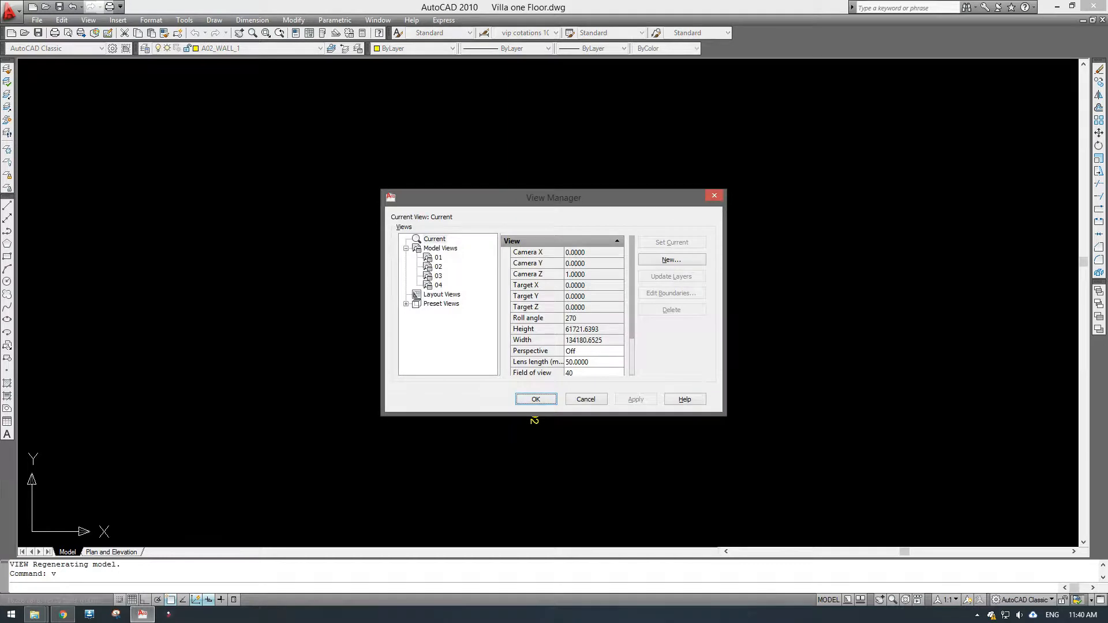
left_click(439, 275)
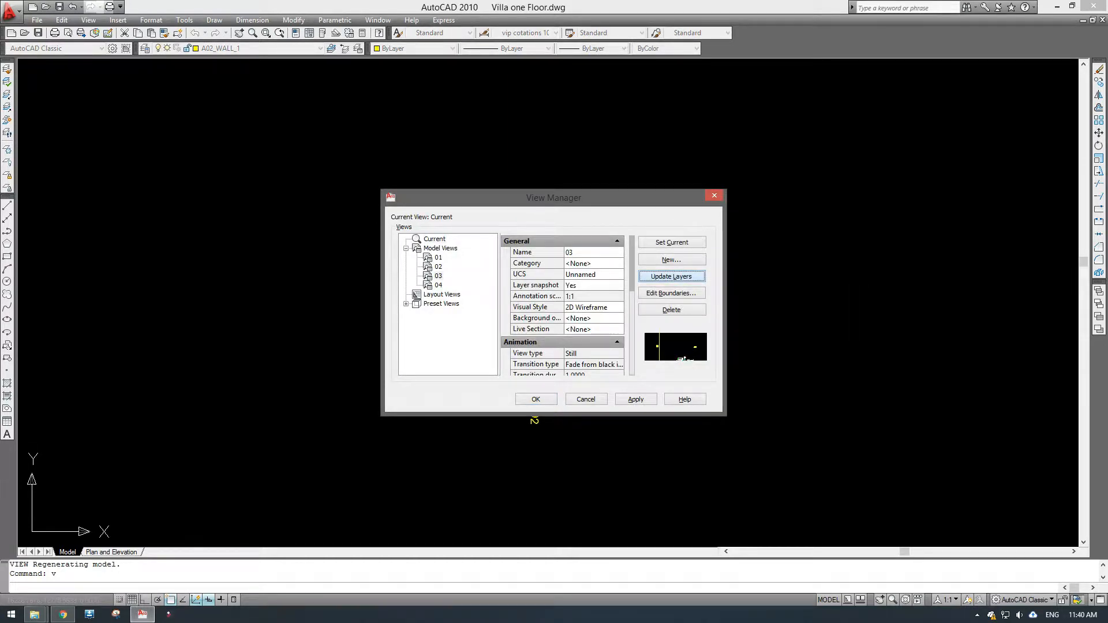
left_click(537, 398)
scroll(612, 292, "down", 4)
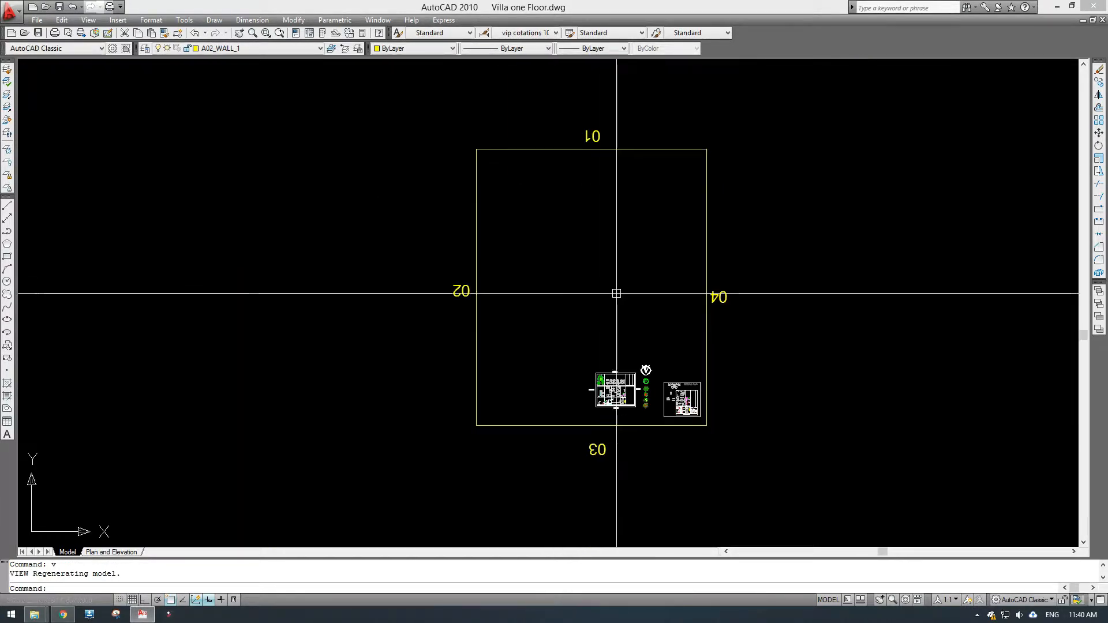
middle_click_drag(607, 384, 591, 262)
scroll(588, 318, "up", 8)
middle_click_drag(554, 155, 515, 327)
scroll(476, 196, "down", 7)
scroll(557, 229, "down", 4)
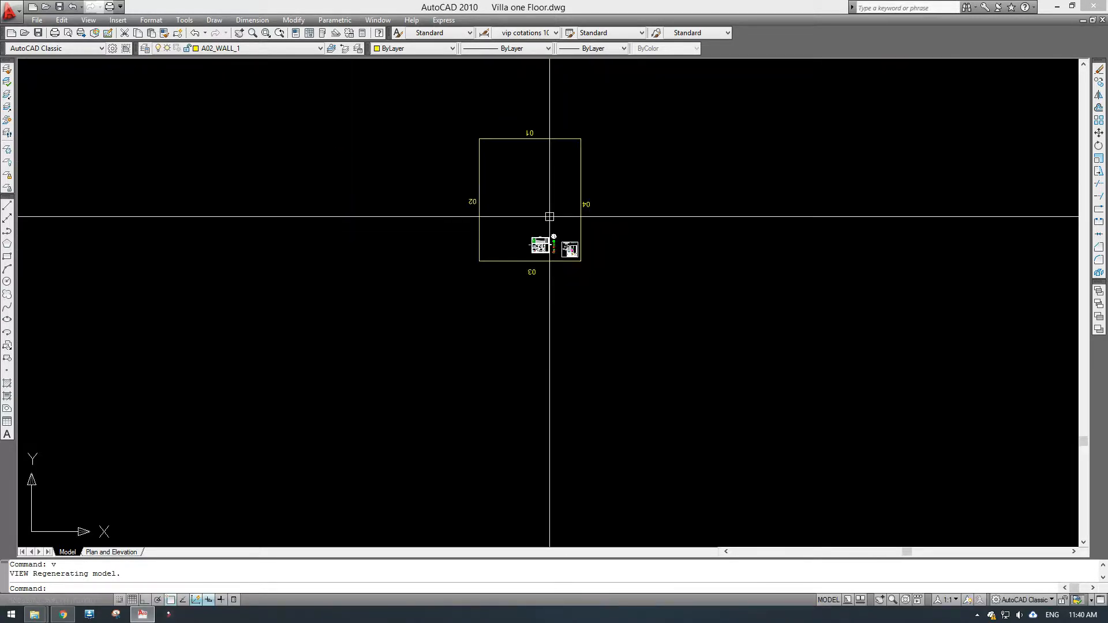
Restore the saved model view 04 with the View Manager
type("v")
key("Return")
left_click(439, 286)
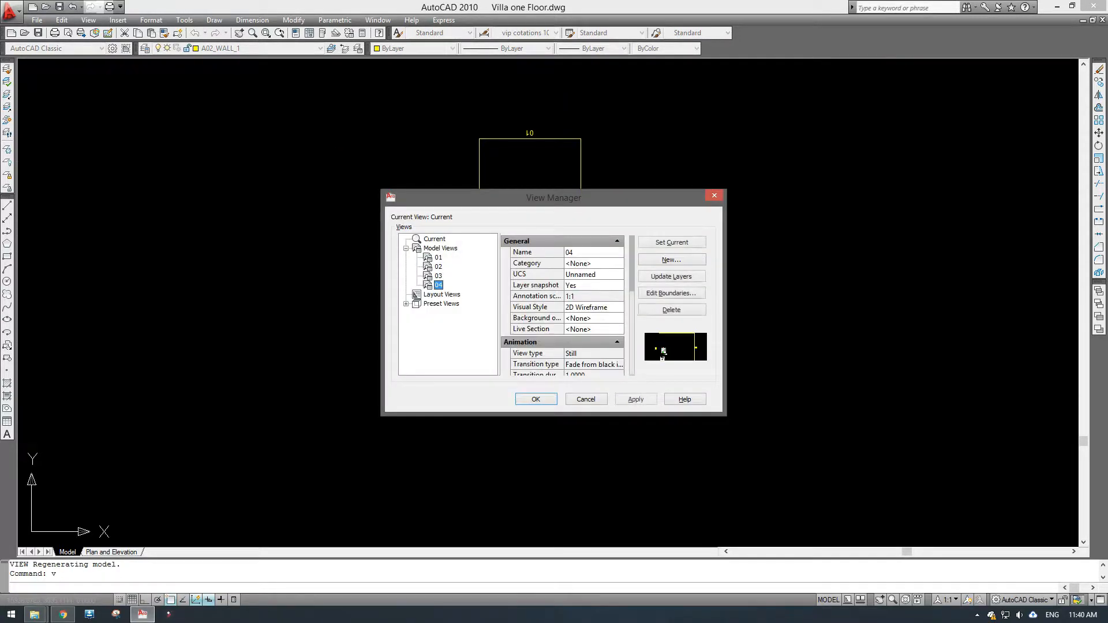
left_click(636, 400)
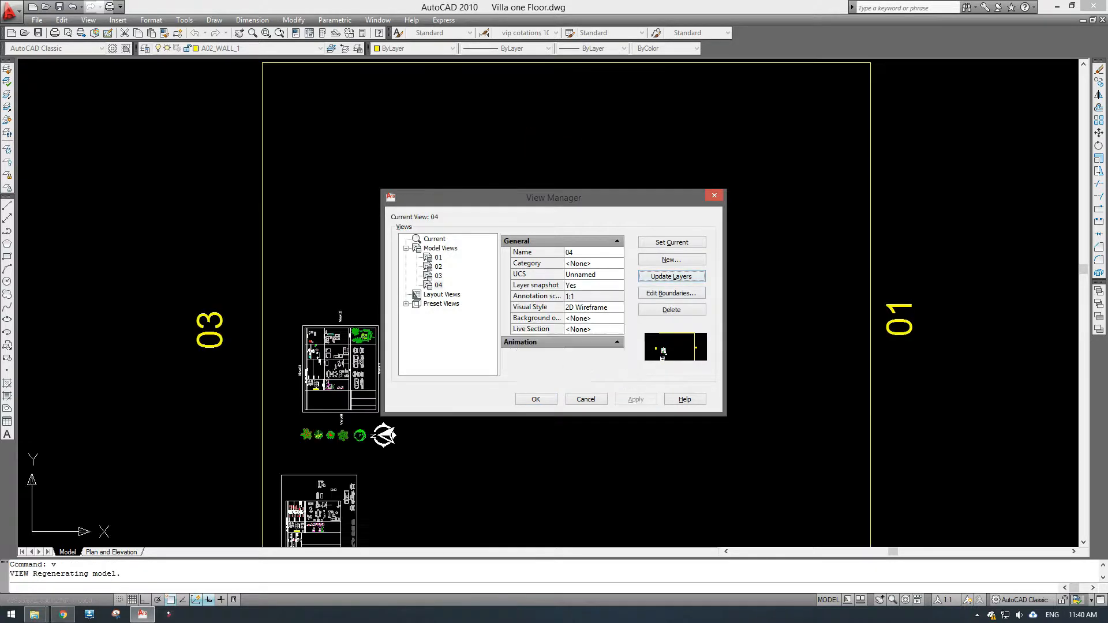
left_click(535, 399)
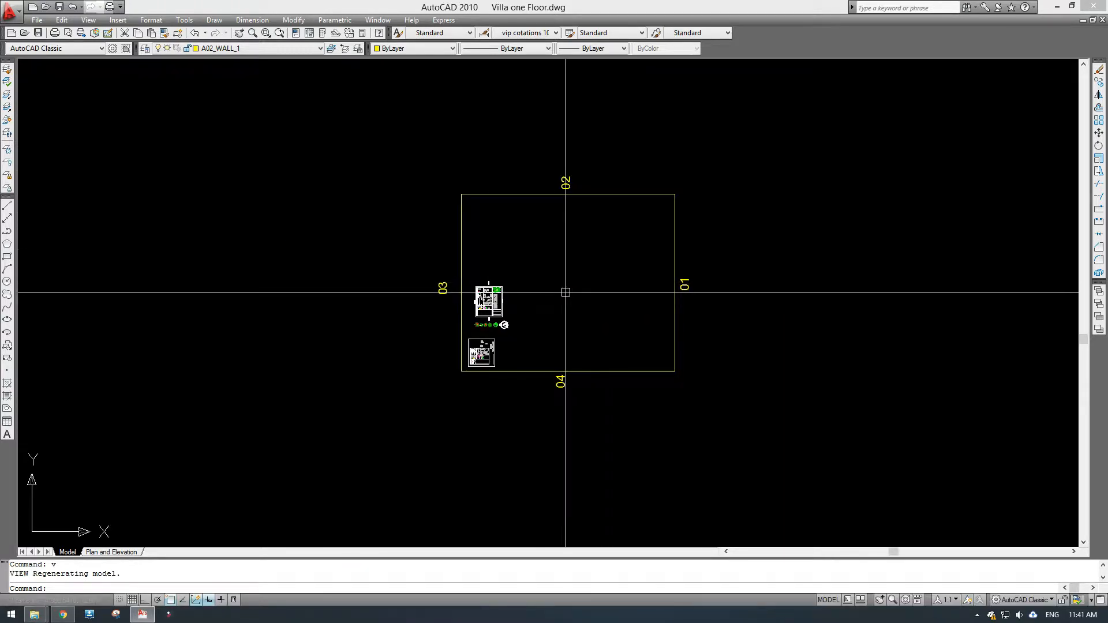
Update the layers stored with the saved model view 01 in the View Manager
type("v")
key("Return")
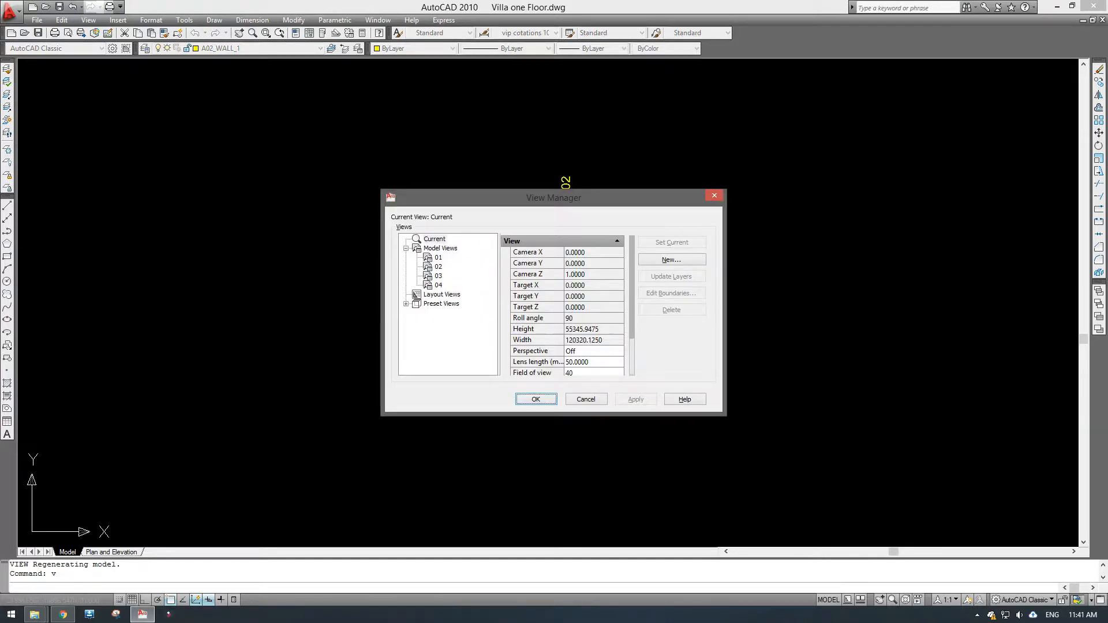
left_click(439, 258)
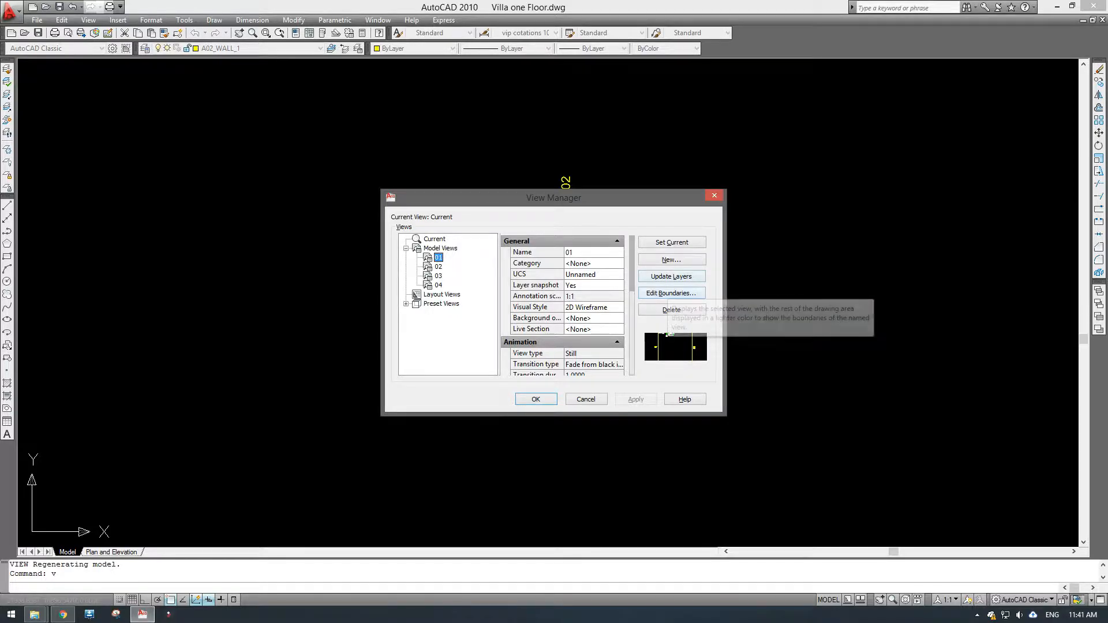
left_click(671, 276)
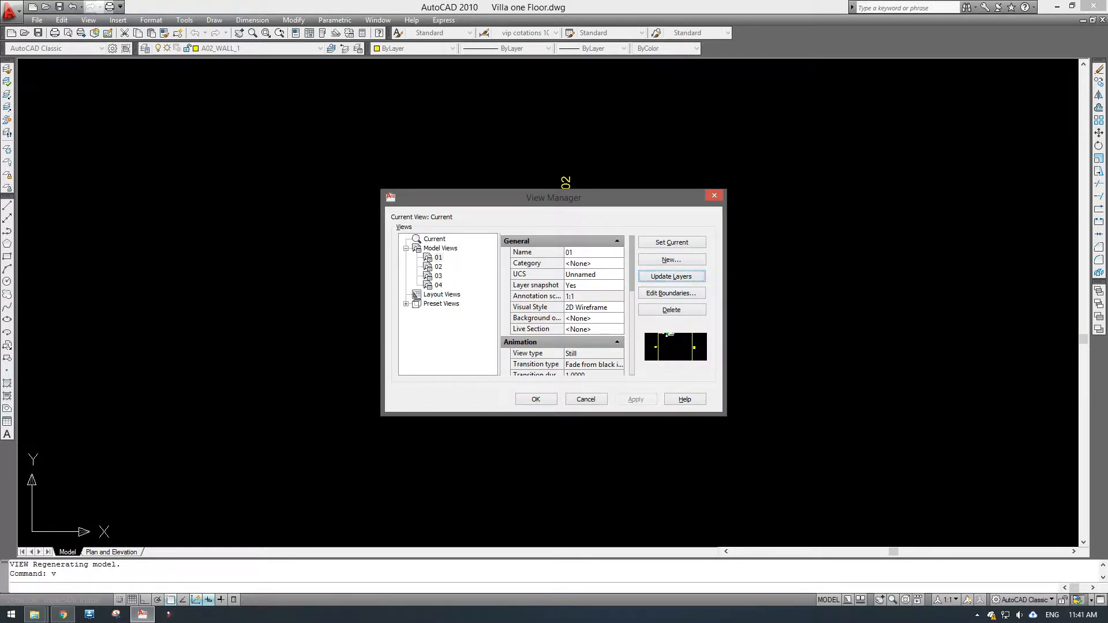
left_click(536, 399)
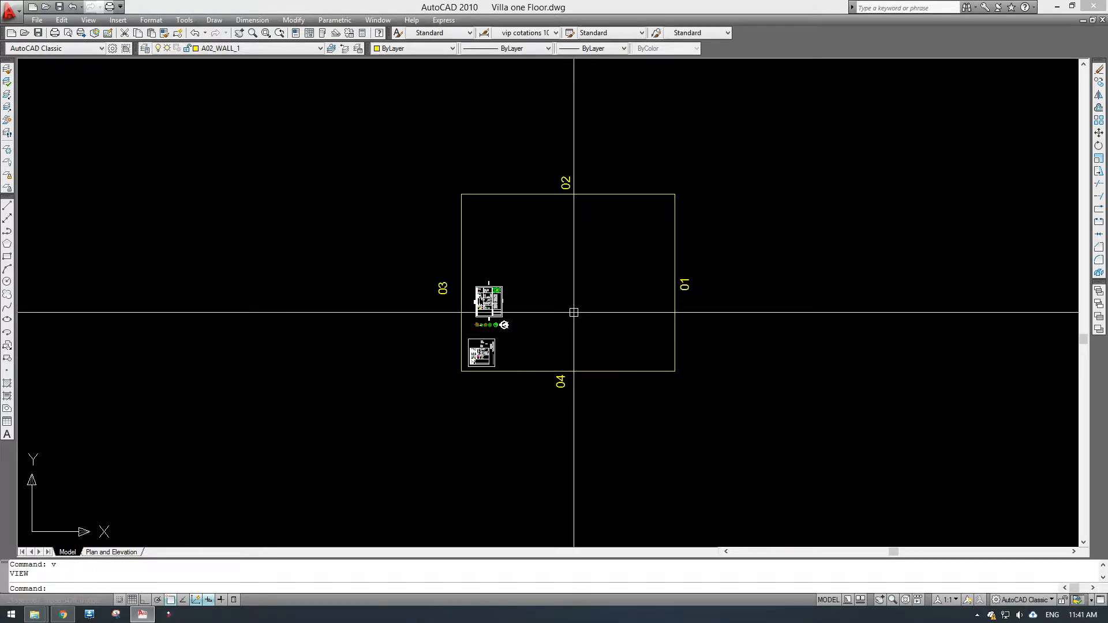
Restore the saved model view 01 as the current view of the drawing
type("v")
key("Return")
left_click(439, 257)
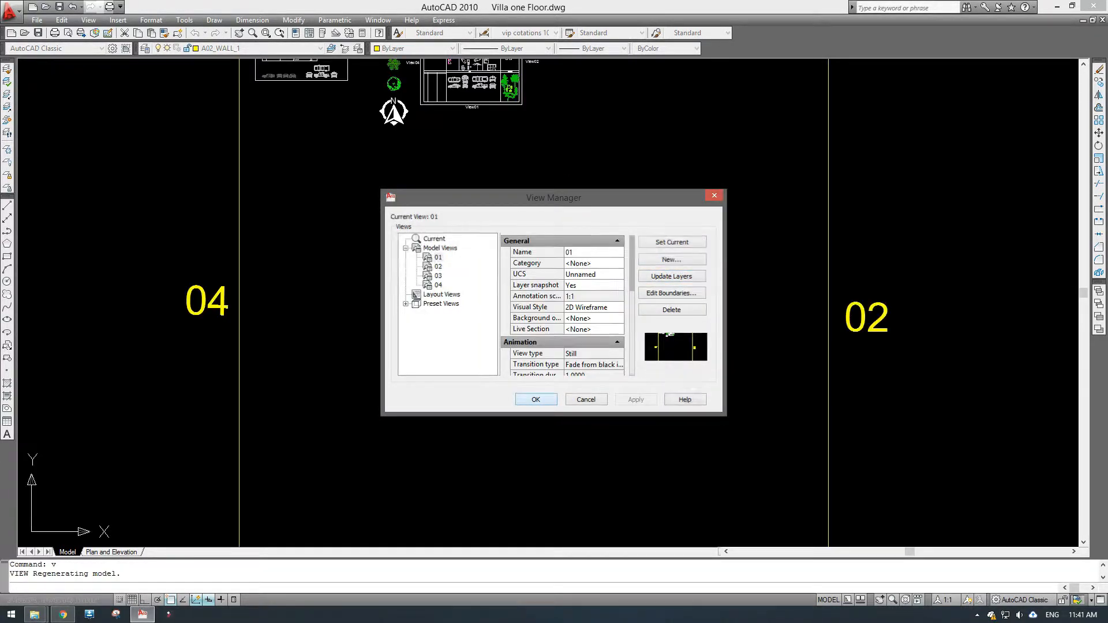
left_click(536, 400)
scroll(687, 279, "down", 4)
middle_click_drag(687, 334, 568, 286)
scroll(461, 258, "up", 5)
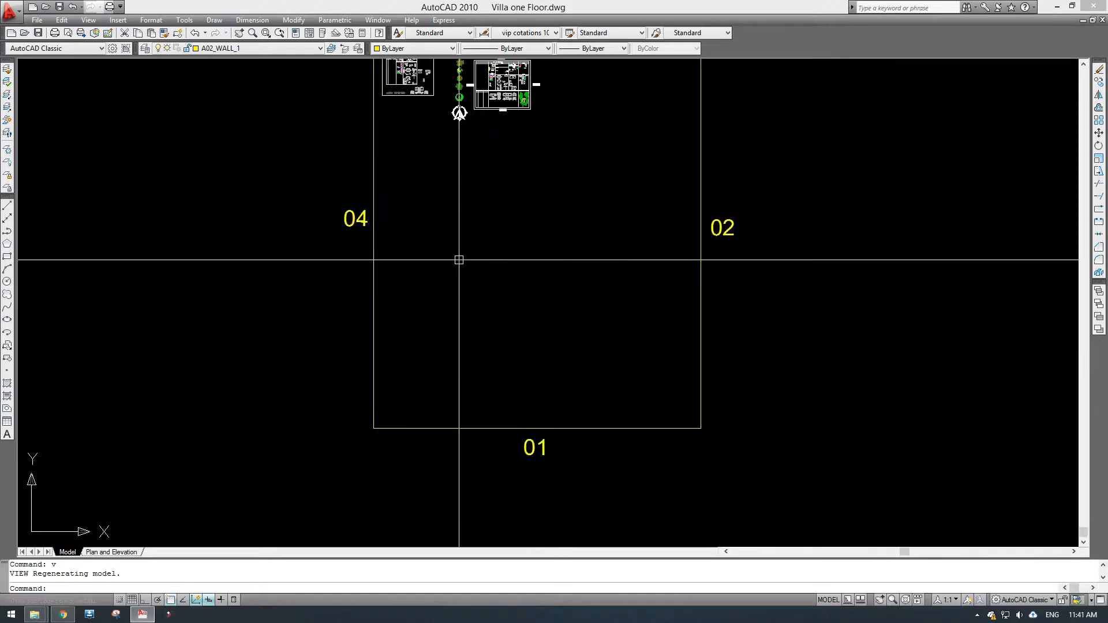
type("x")
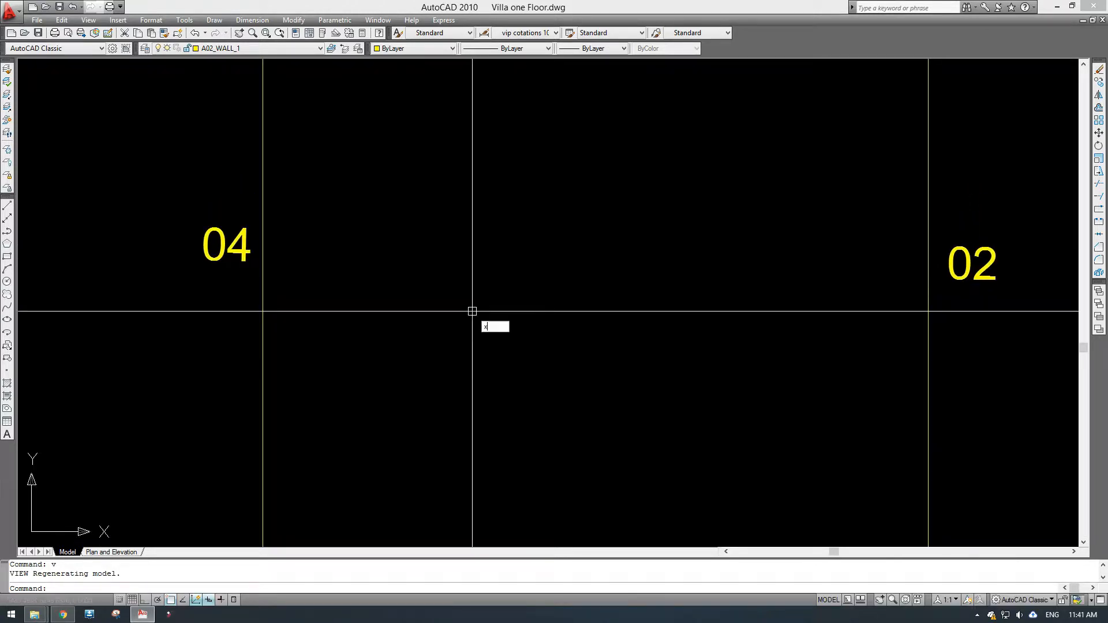
type("x")
key("Return")
key("Escape")
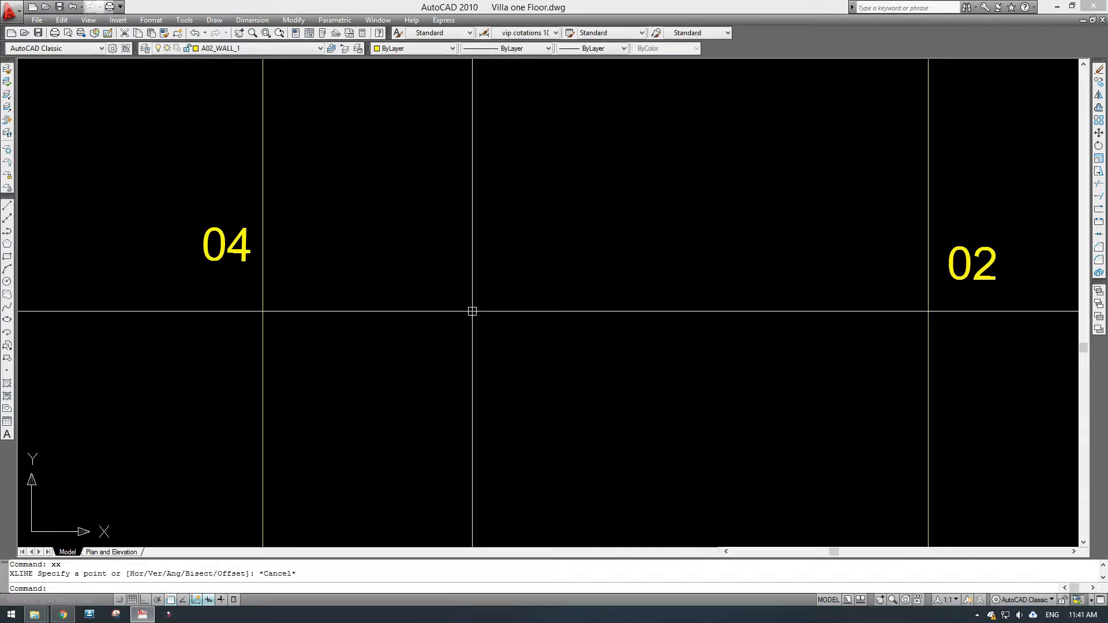
Draw a vertical construction line with Ortho on through the area between labels 04 and 02
type("xl")
key("Return")
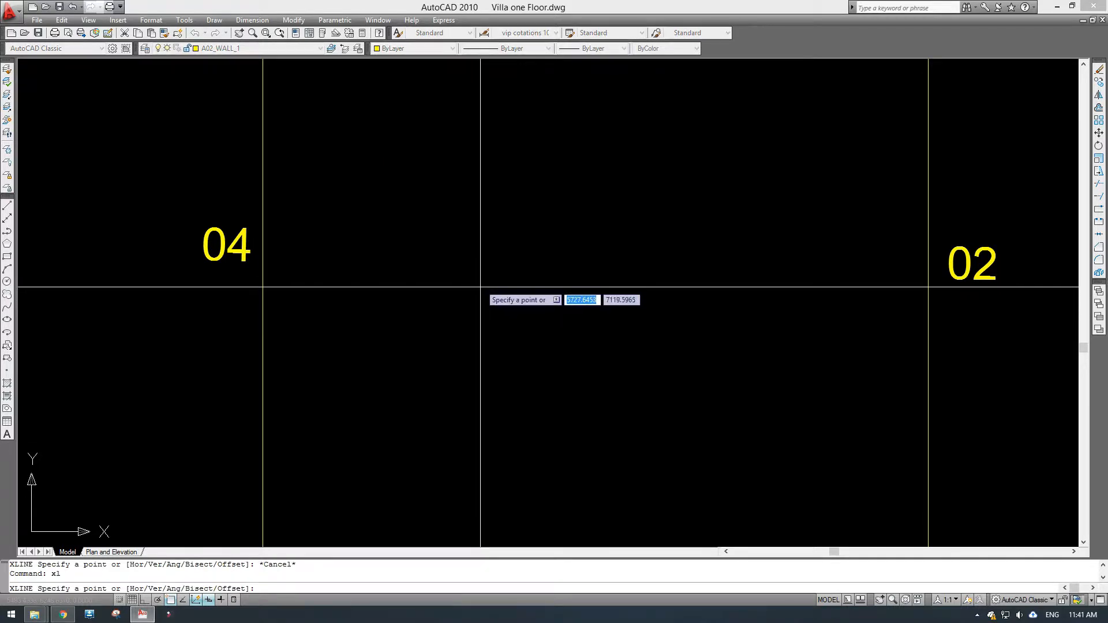
left_click(482, 282)
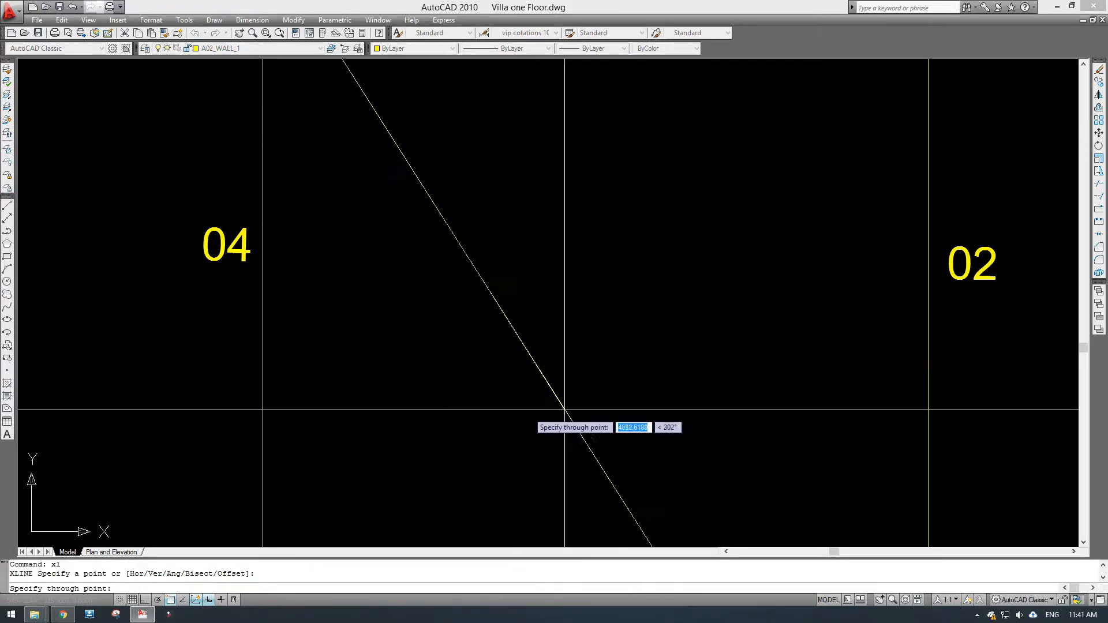
key("F8")
left_click(512, 396)
key("Return")
scroll(552, 336, "down", 7)
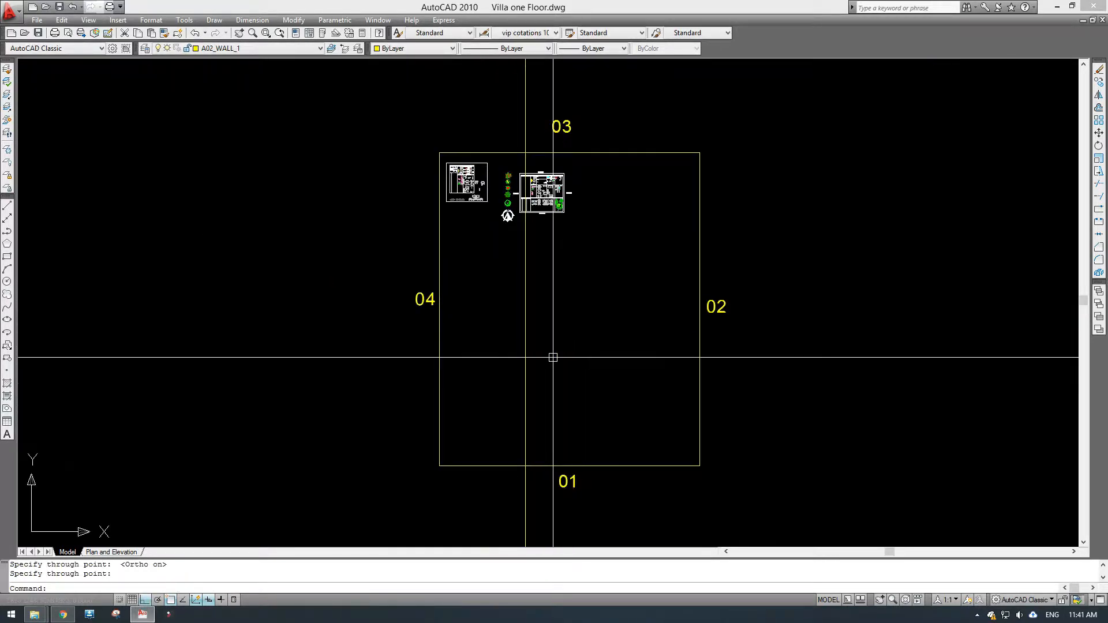
Draw a horizontal construction line across the vertical one, between labels 04 and 02
scroll(551, 362, "up", 8)
key("Return")
left_click(510, 345)
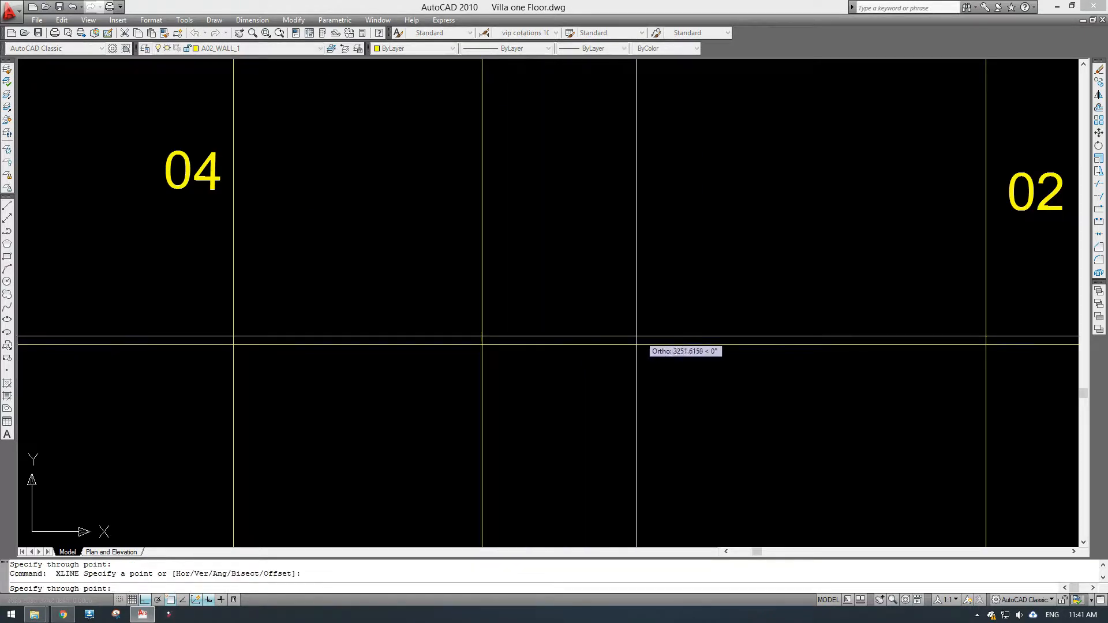
left_click(635, 336)
key("Return")
Draw a 20 by 20 rectangle just below and left of the crossing of the construction lines
scroll(528, 379, "up", 6)
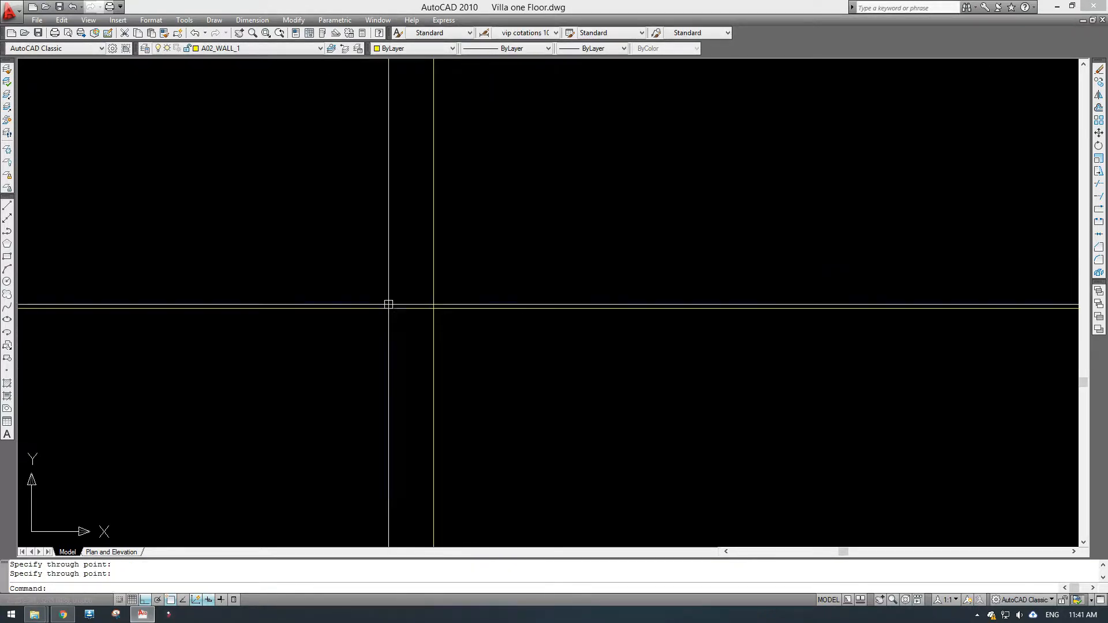
scroll(481, 268, "down", 5)
middle_click_drag(532, 248, 552, 345)
scroll(473, 337, "up", 5)
middle_click_drag(416, 492, 451, 366)
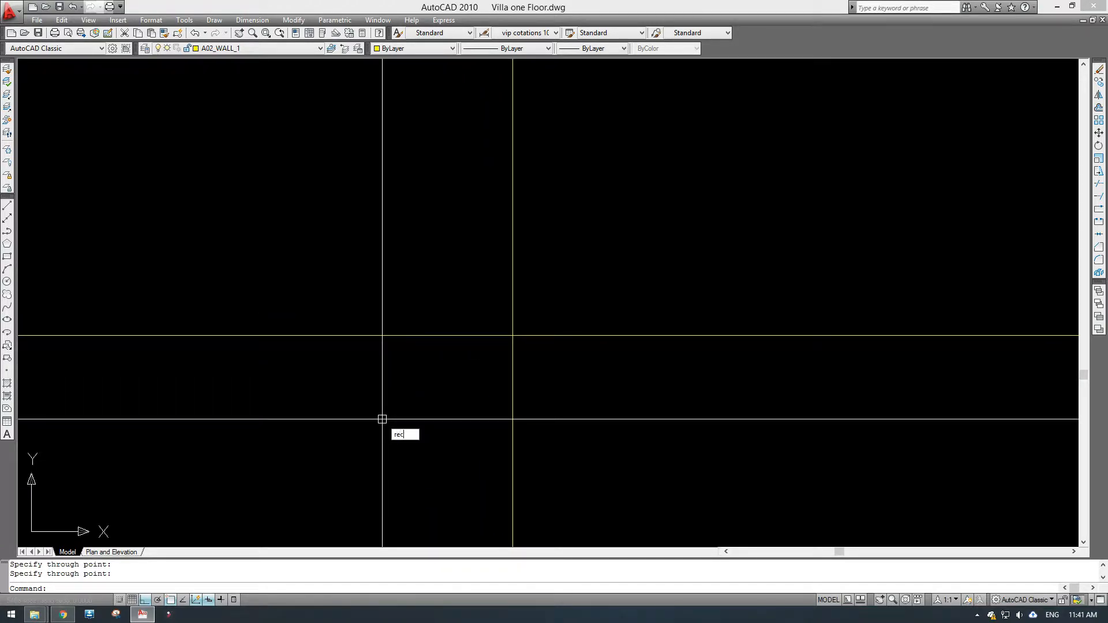
type("rec")
key("Return")
scroll(378, 435, "up", 3)
left_click(397, 430)
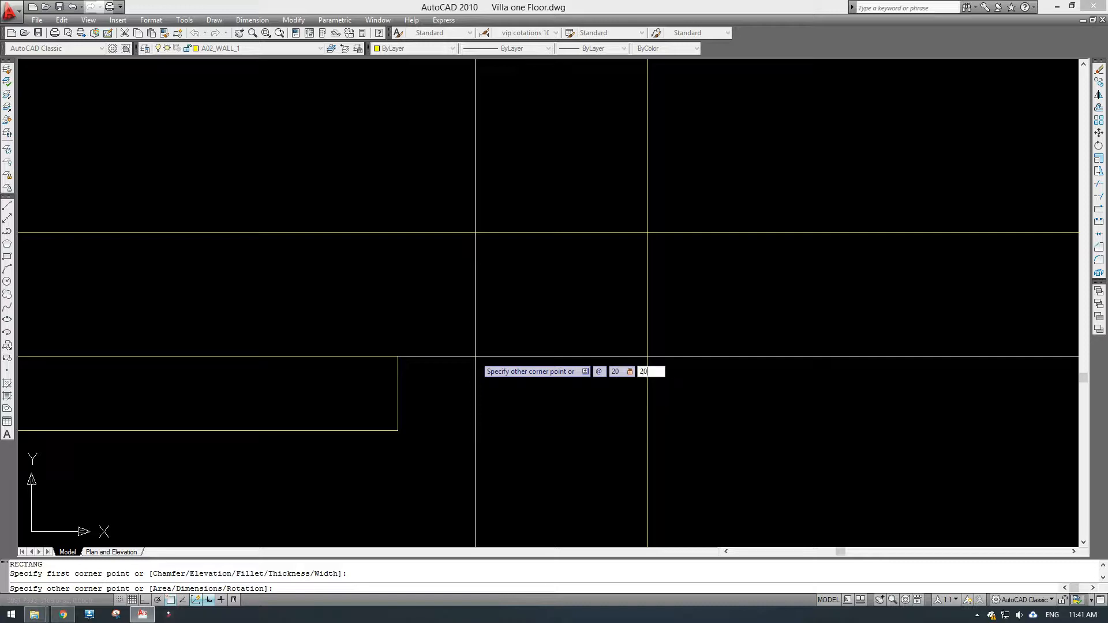
key("Return")
scroll(436, 443, "up", 3)
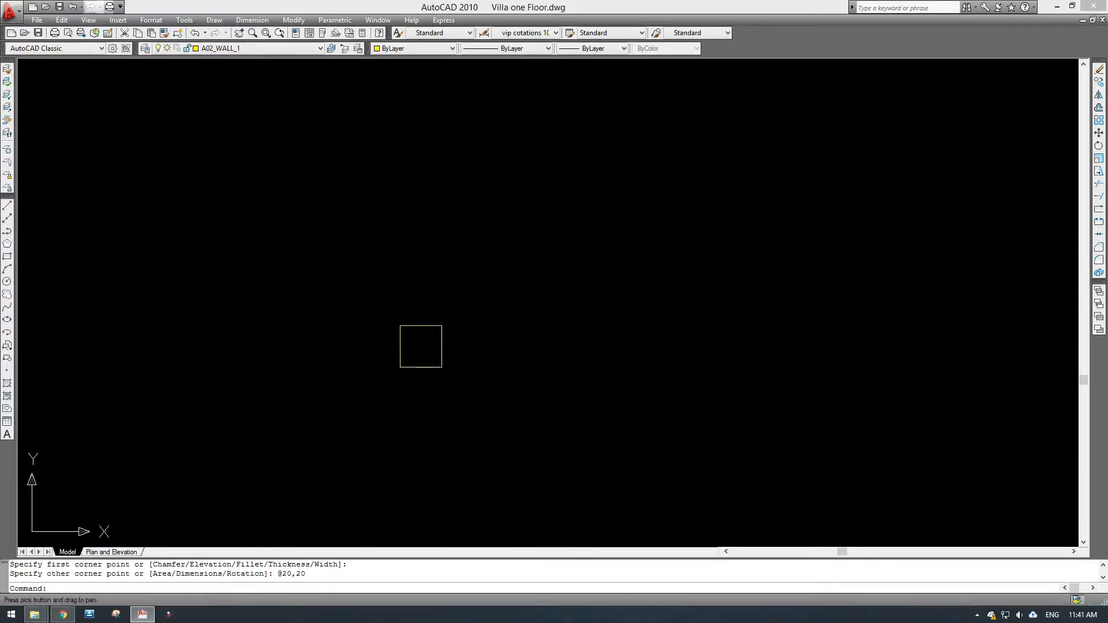
Offset the 20 by 20 square outward by 2 to make a surrounding outline
scroll(430, 365, "up", 2)
type("o")
key("Return")
type("2")
key("Return")
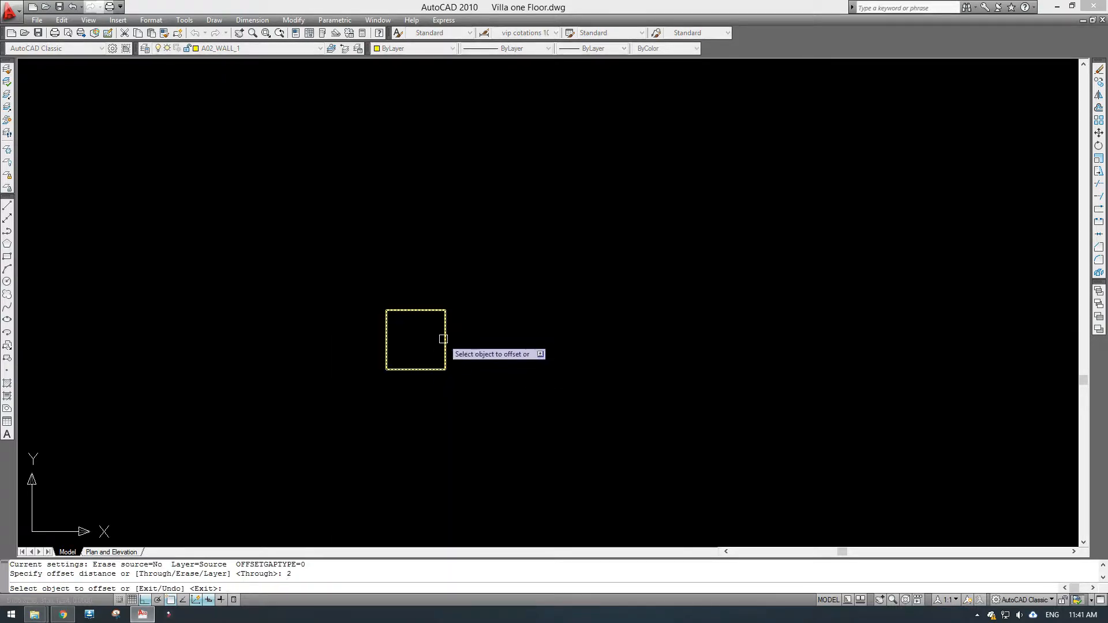
left_click(443, 338)
left_click(530, 341)
key("Return")
scroll(445, 334, "up", 4)
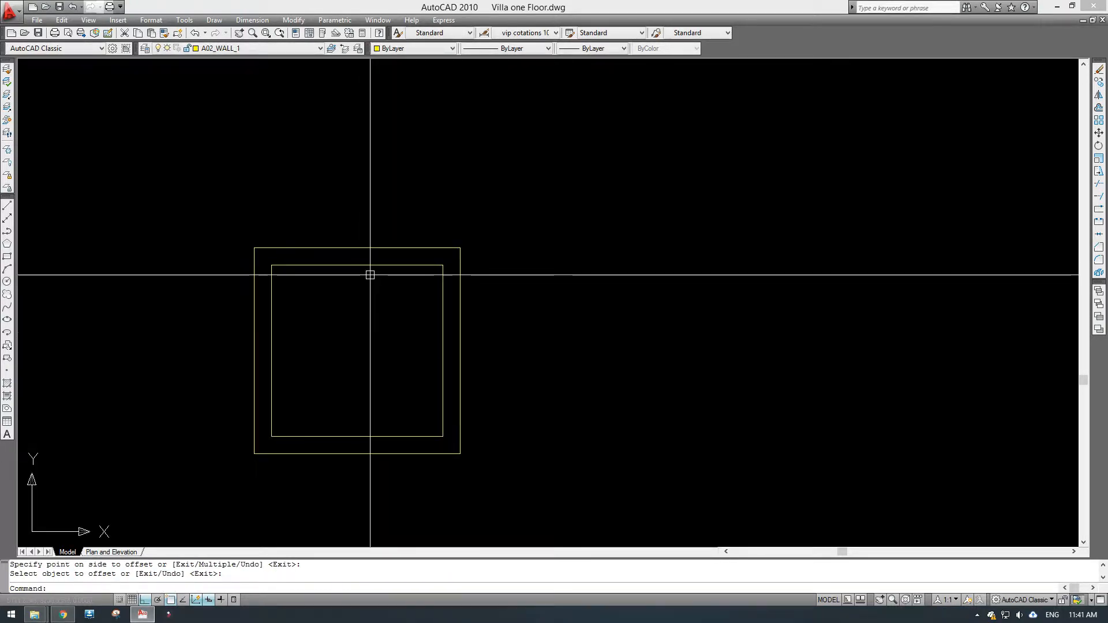
Hatch the inner square with the AR-CONC pattern at scale 2, selecting the square as the boundary
type("h")
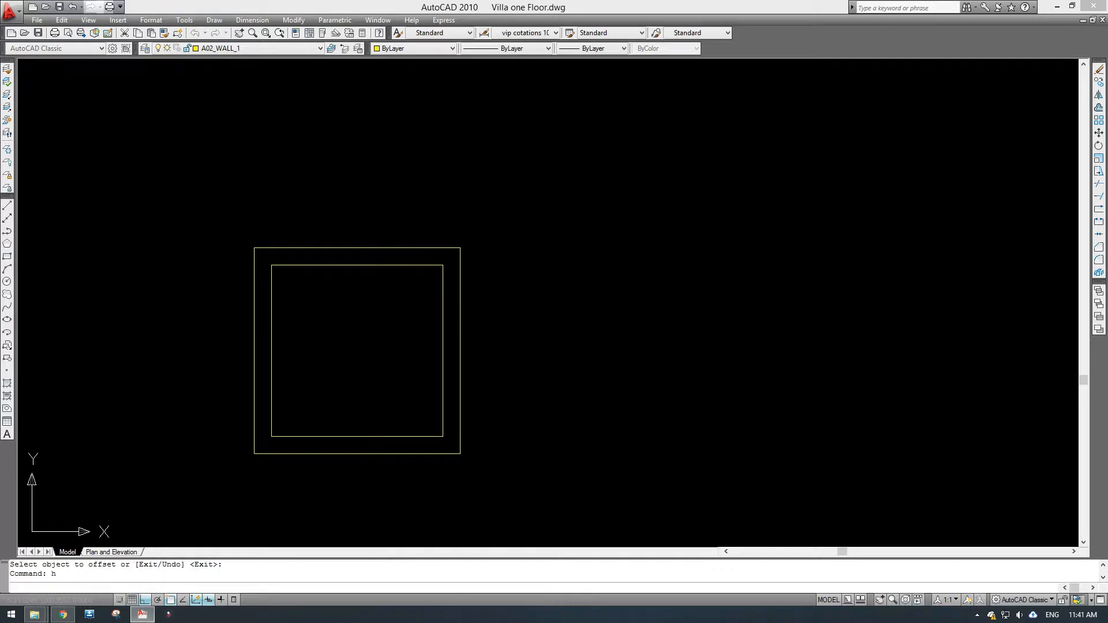
left_click(584, 305)
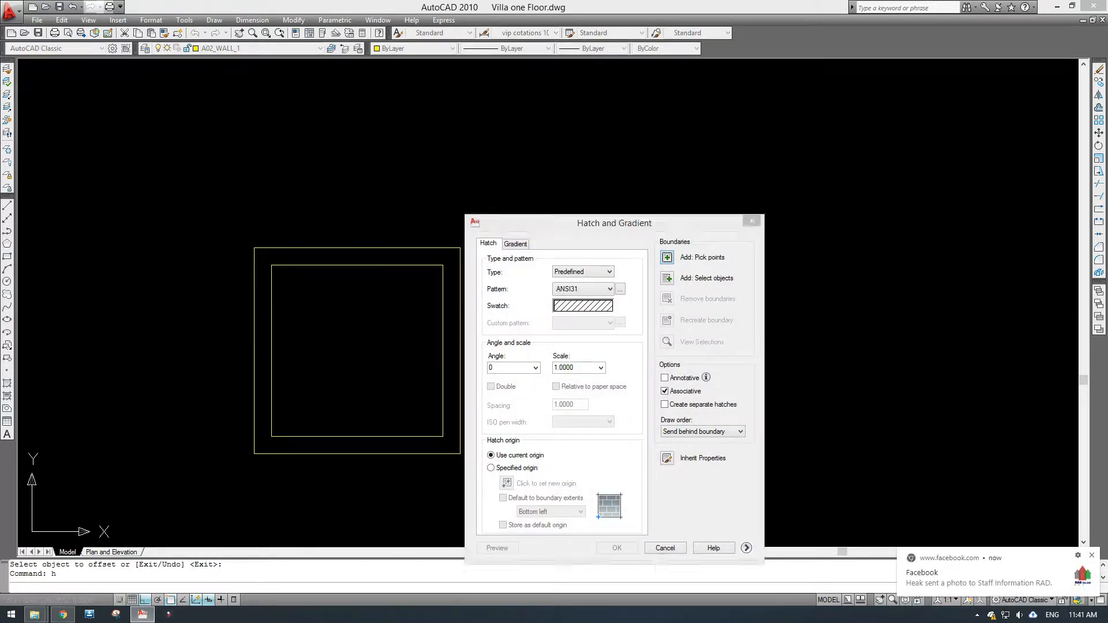
left_click(548, 290)
left_click(588, 290)
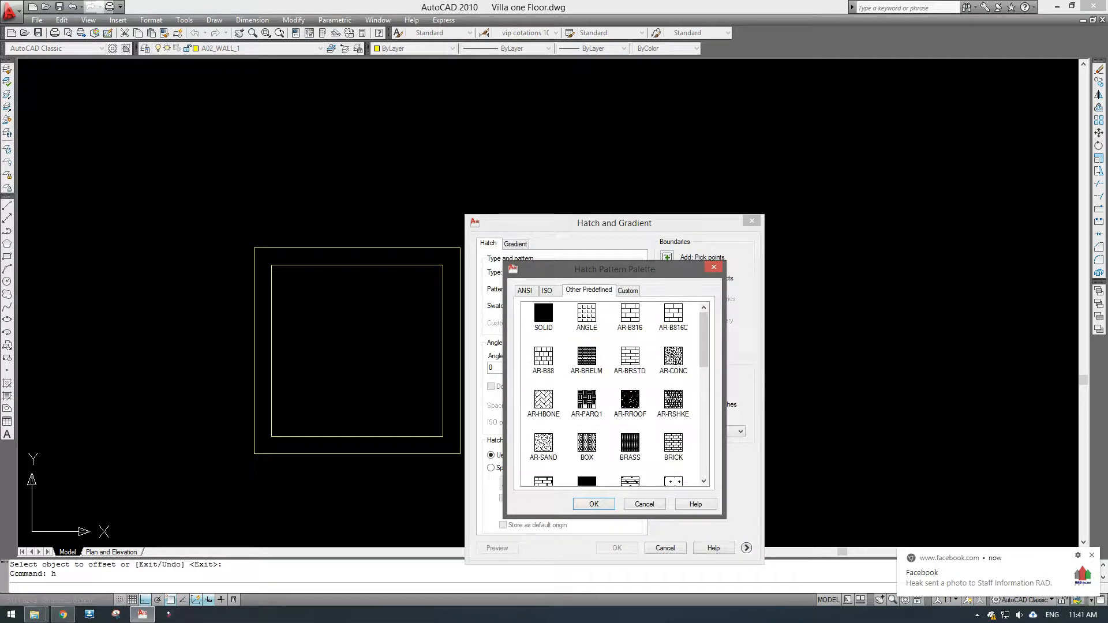
left_click(594, 504)
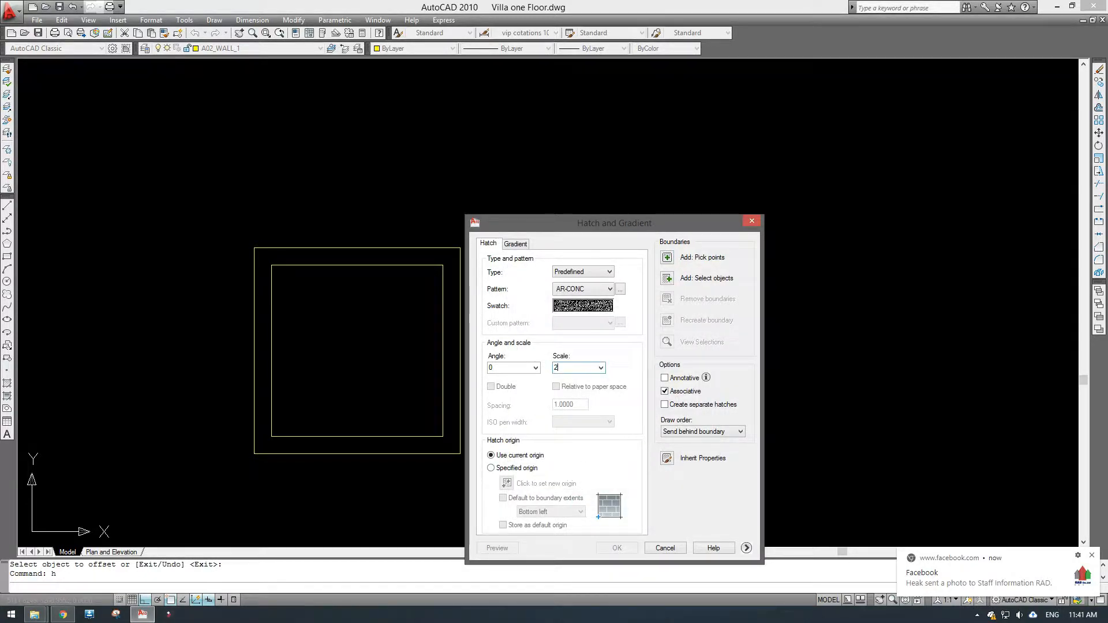
left_click(667, 278)
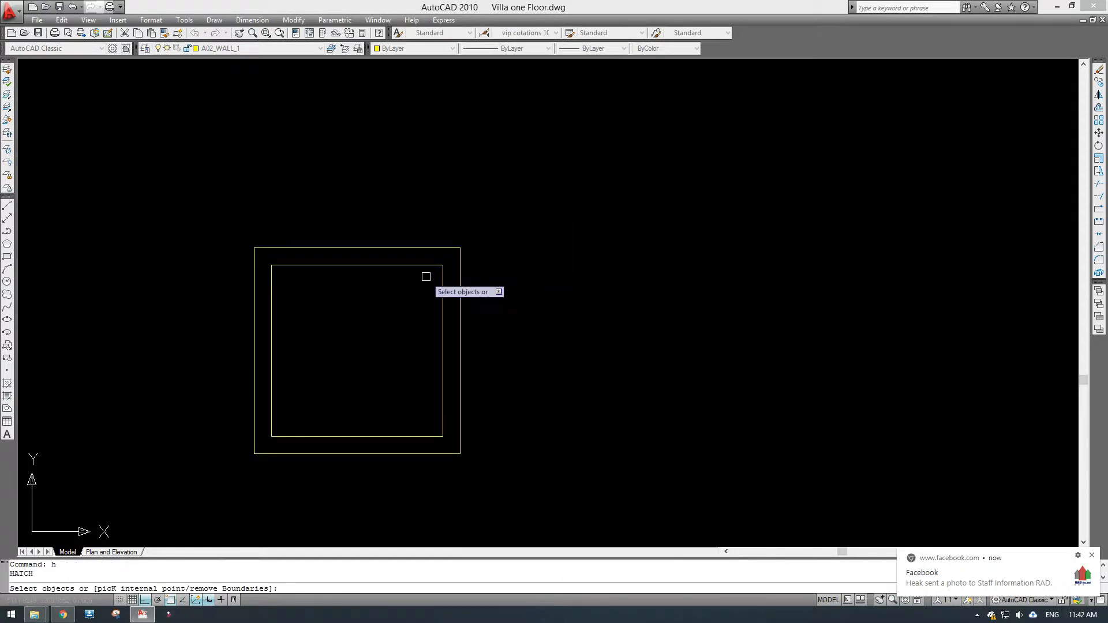
key("Return")
key("Return")
Edit the AR-CONC hatch to use a specified origin defaulting to the top left of the boundary extents
double_click(341, 366)
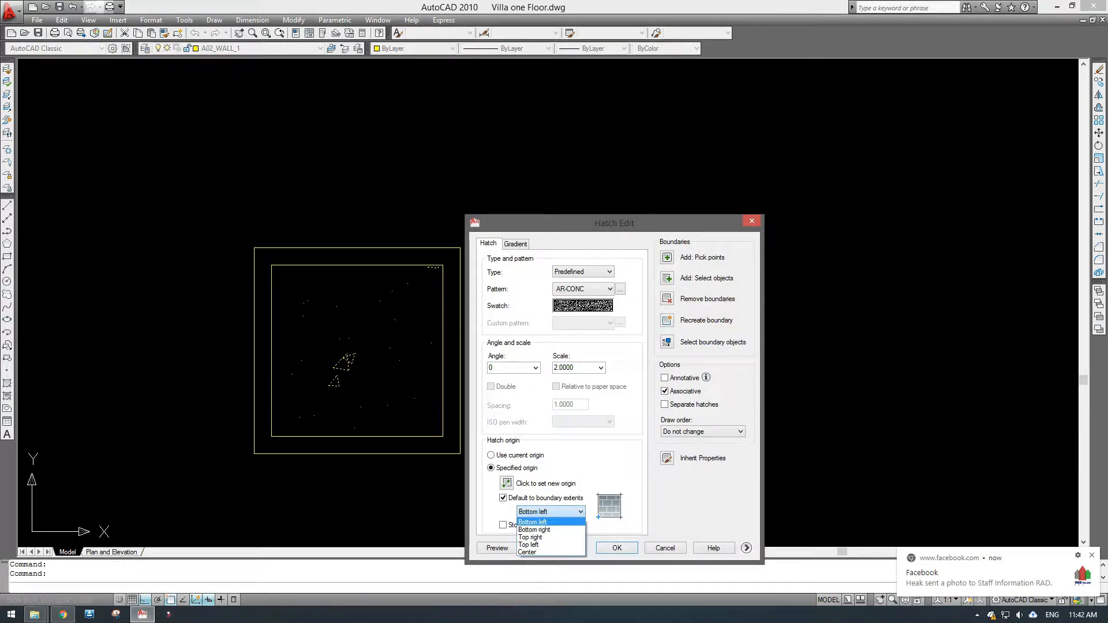
left_click(532, 545)
left_click(616, 548)
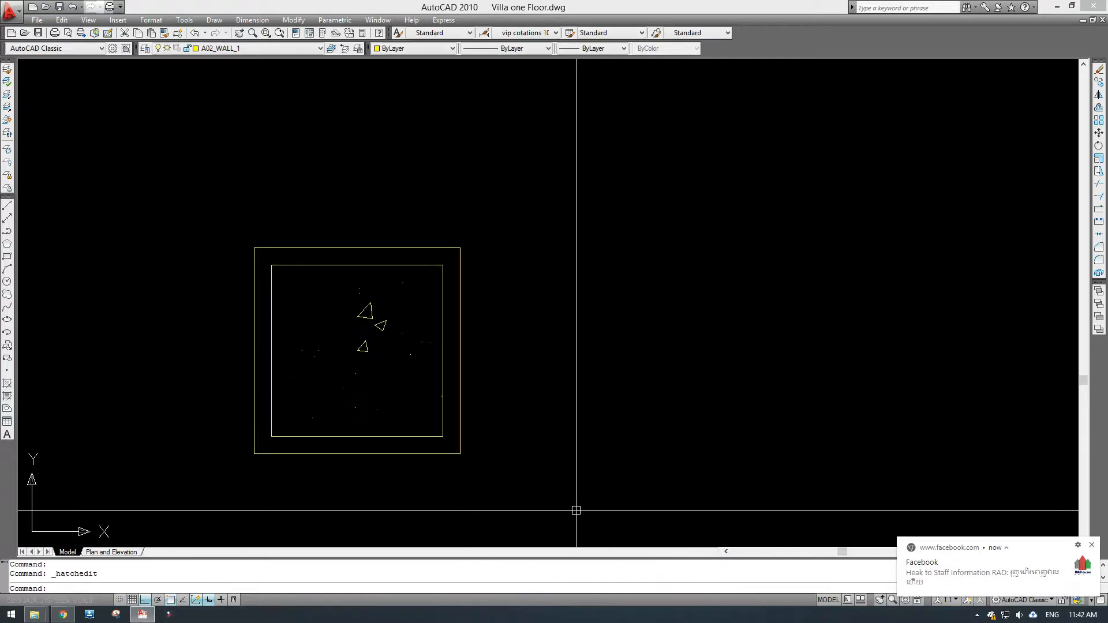
key("Escape")
scroll(364, 308, "down", 2)
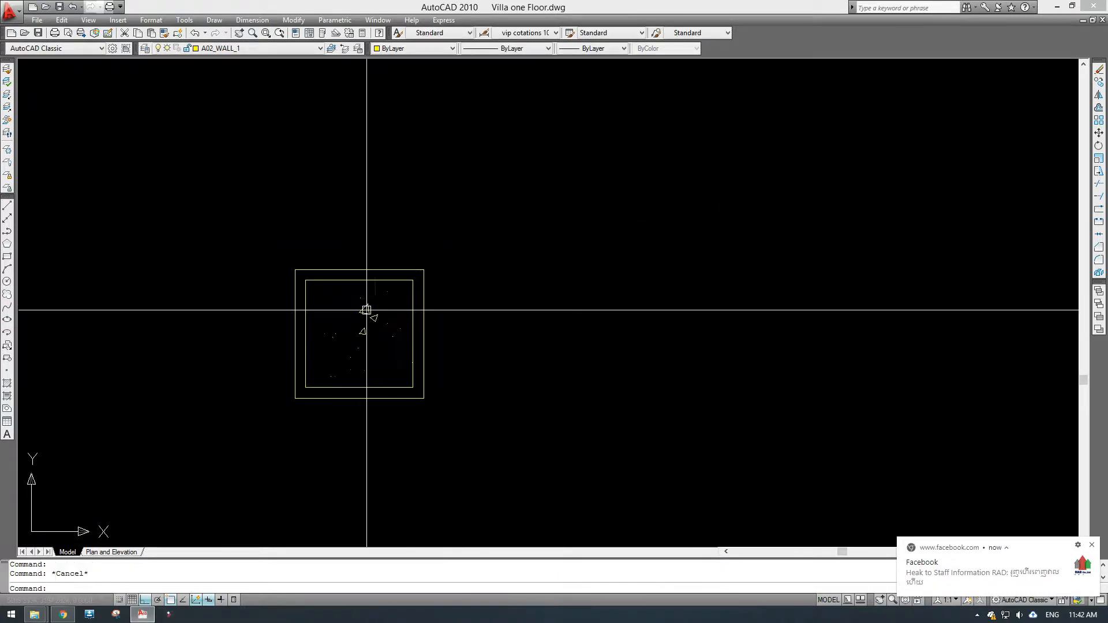
Assign both squares to the A01_ST2 layer and save the drawing
left_click(424, 282)
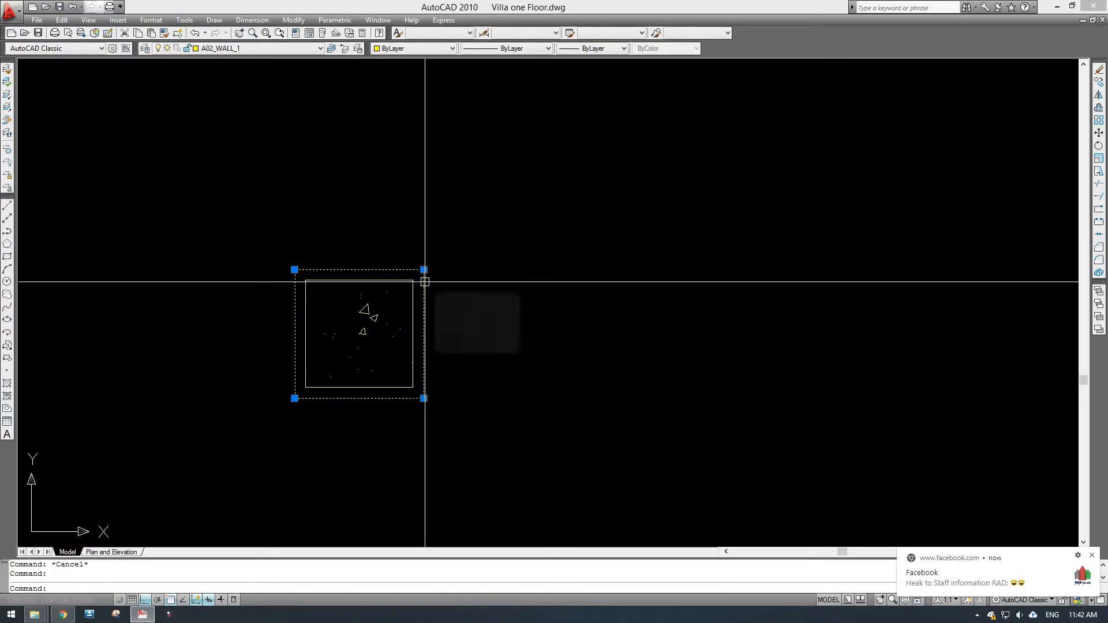
left_click(424, 283)
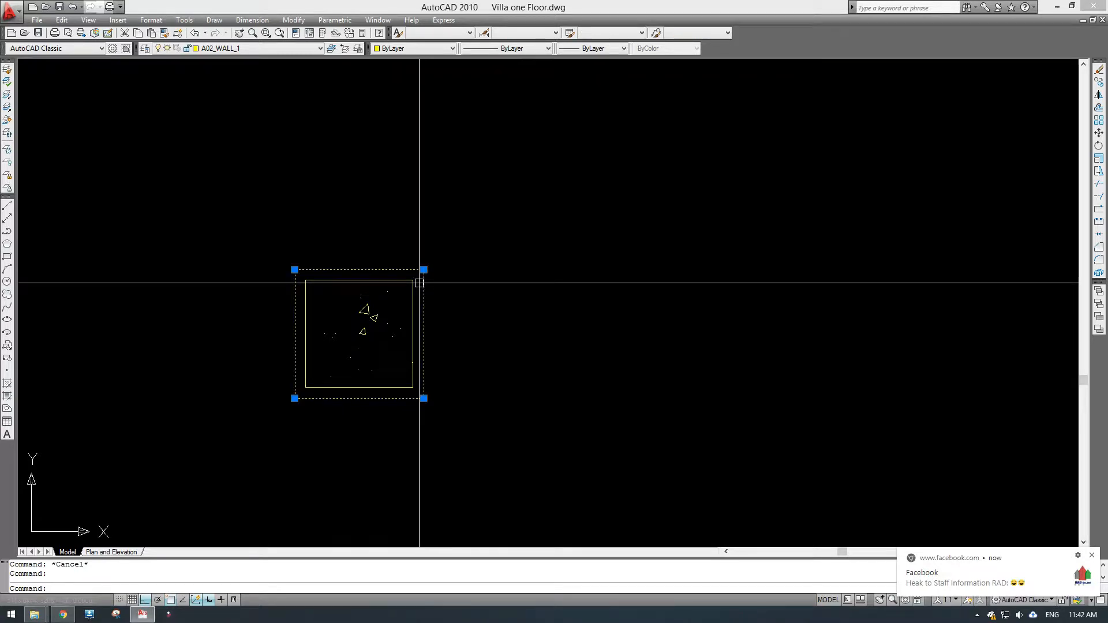
left_click(412, 280)
left_click(291, 48)
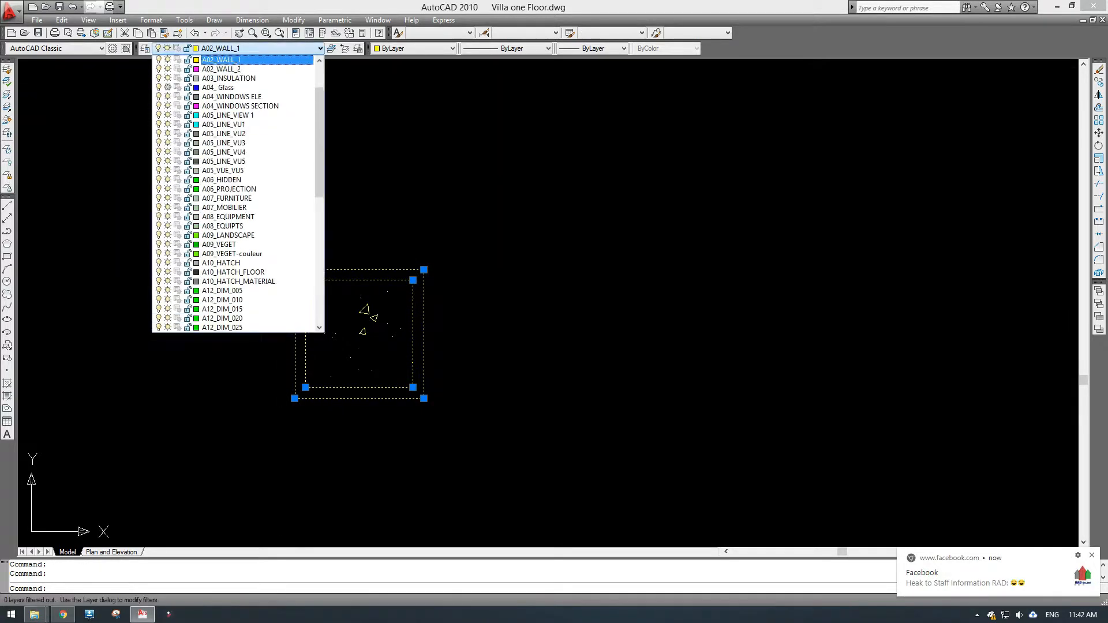
scroll(242, 138, "up", 1)
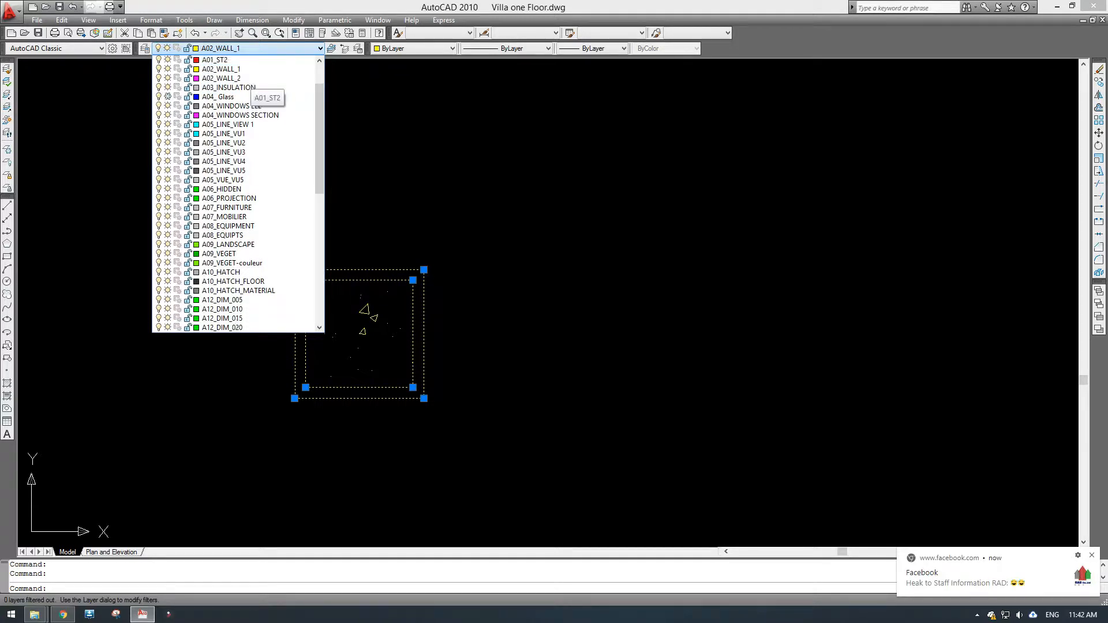
left_click(251, 78)
scroll(523, 288, "down", 1)
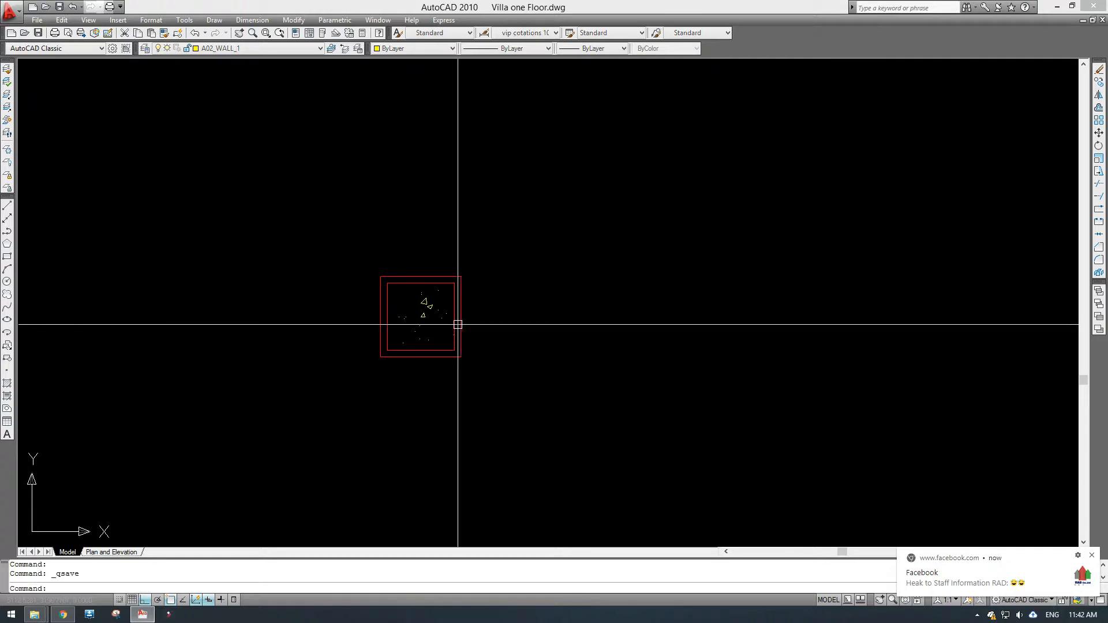
Add a linear dimension for the outer square's width, placed above the square
middle_click_drag(458, 325, 464, 263)
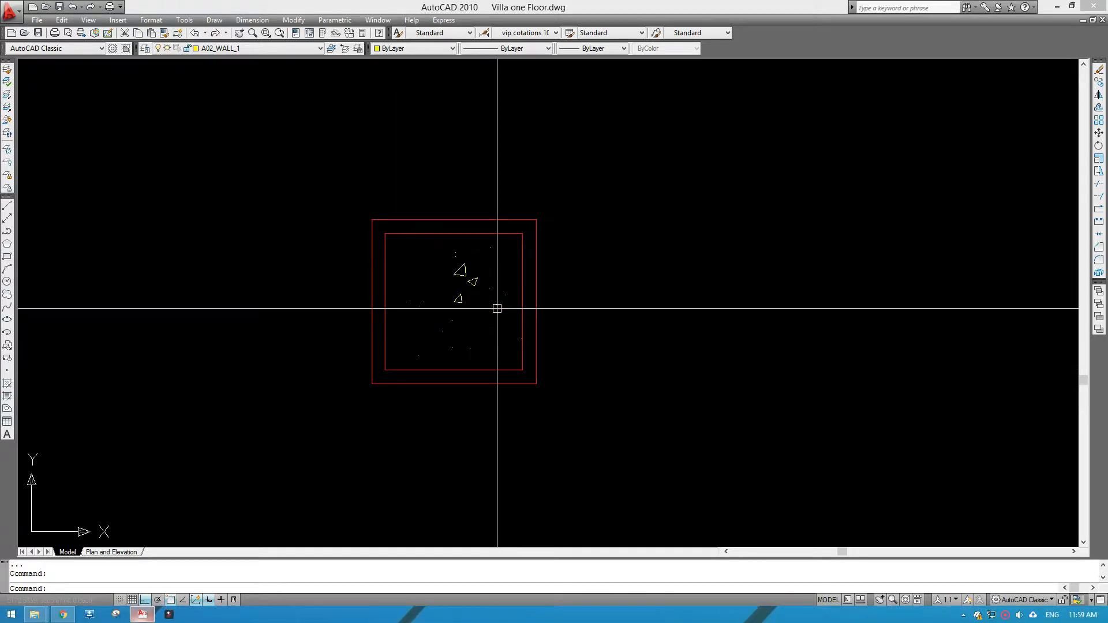
scroll(497, 307, "down", 4)
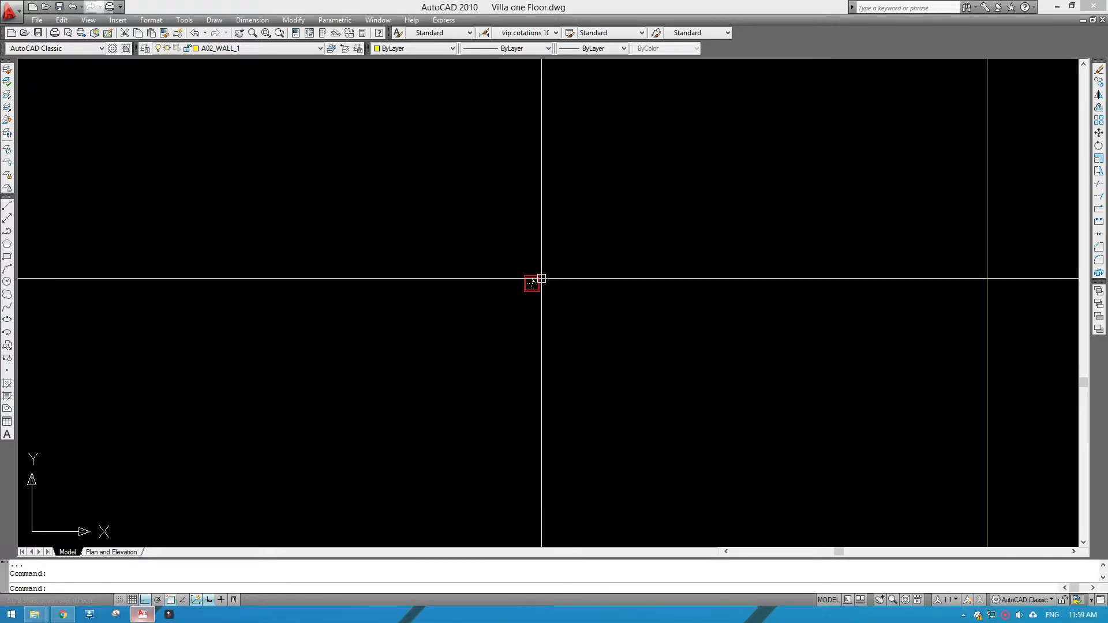
scroll(541, 279, "up", 6)
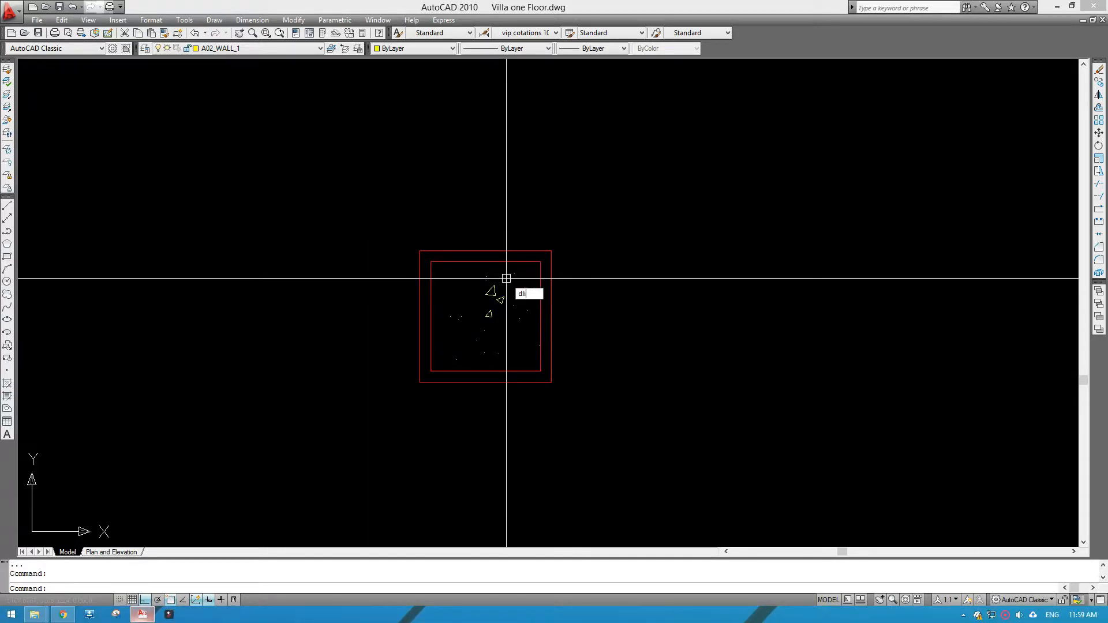
key("Return")
left_click(551, 251)
left_click(419, 250)
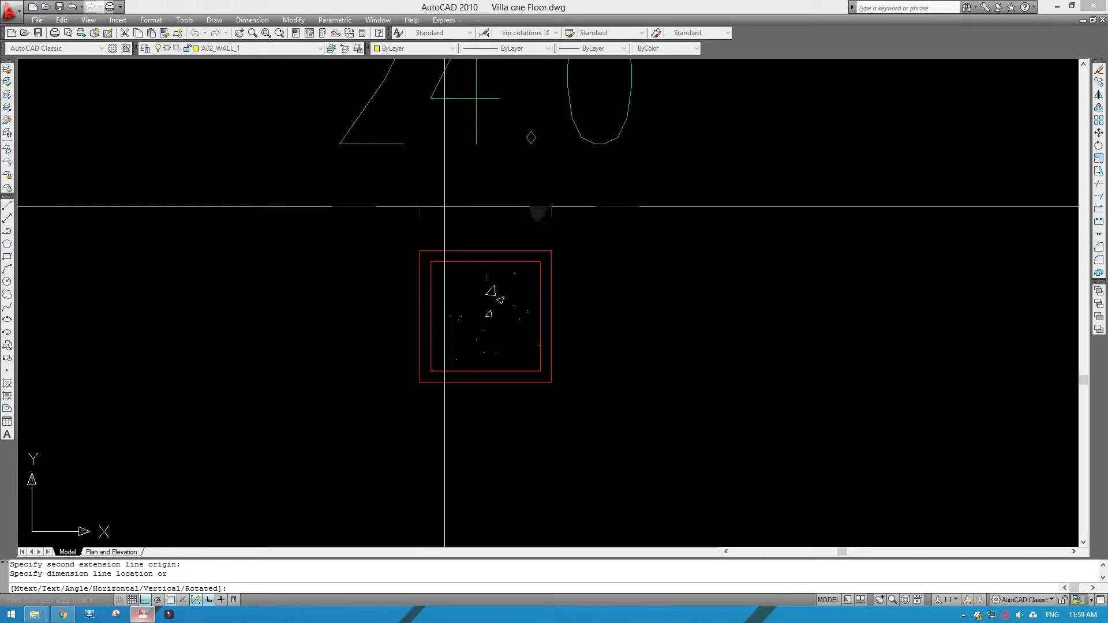
left_click(445, 205)
Add a linear dimension for the outer square's height, placed to the right of the square
scroll(515, 237, "down", 4)
middle_click_drag(560, 248, 551, 265)
scroll(522, 257, "up", 2)
key("space")
left_click(521, 265)
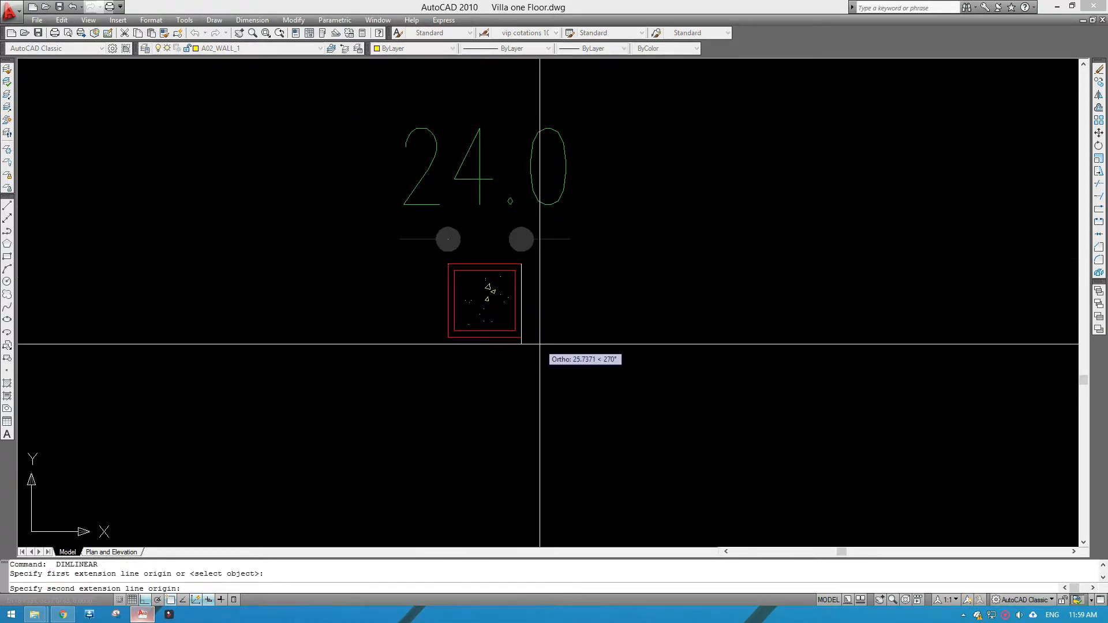
left_click(521, 338)
left_click(594, 338)
key("Escape")
Erase the two linear dimensions around the outer square
scroll(647, 287, "down", 4)
middle_click_drag(669, 273, 616, 312)
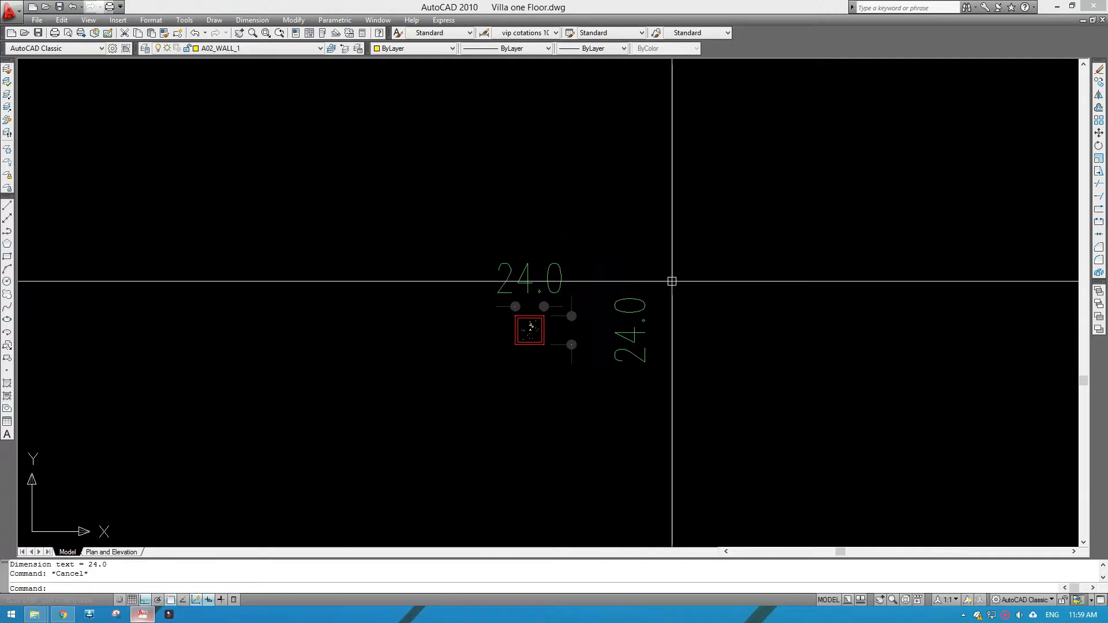
left_click(670, 282)
left_click(629, 339)
type("e")
key("space")
left_click(613, 262)
left_click(549, 281)
type("e")
Move both squares and the hatch from the outer square's right edge midpoint to the crossing of the construction lines
left_click(586, 285)
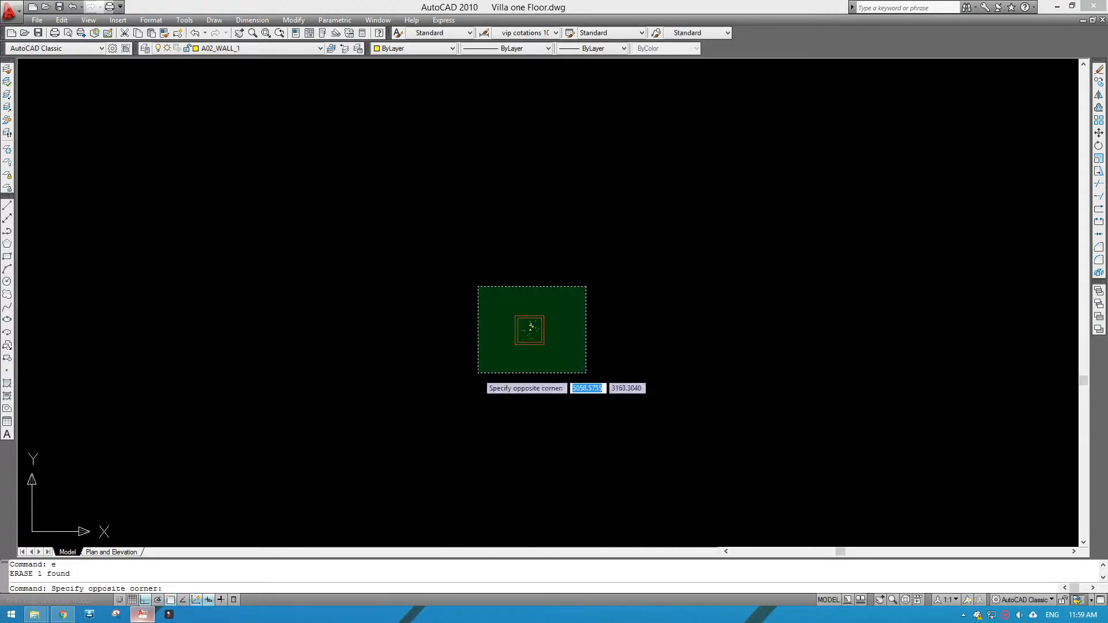
left_click(477, 375)
scroll(527, 331, "up", 3)
type("m")
key("space")
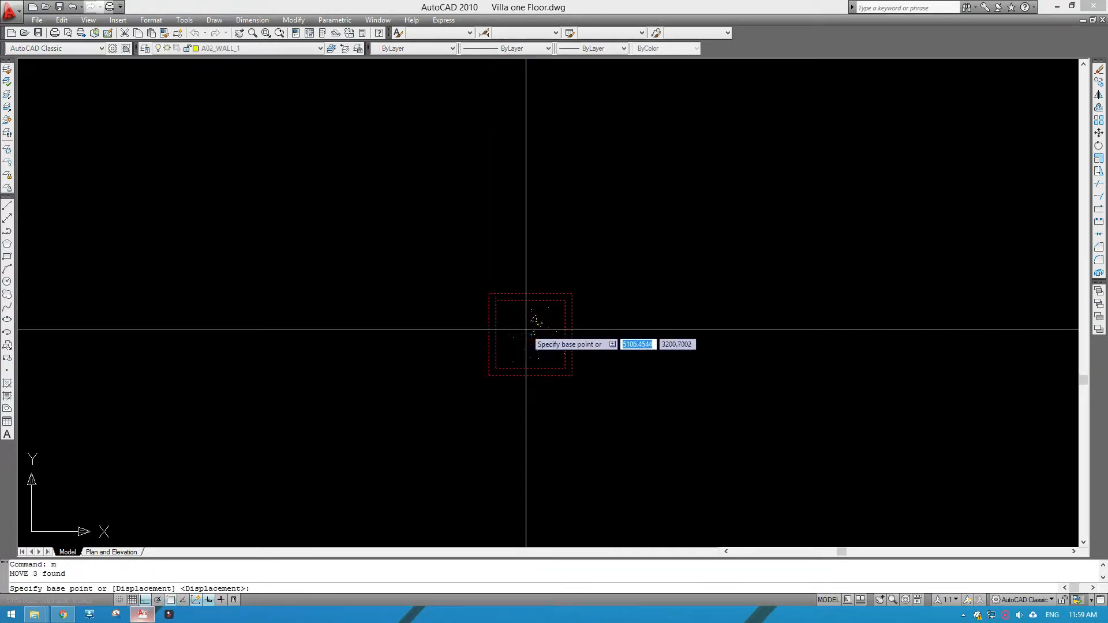
left_click(571, 334)
scroll(574, 337, "down", 5)
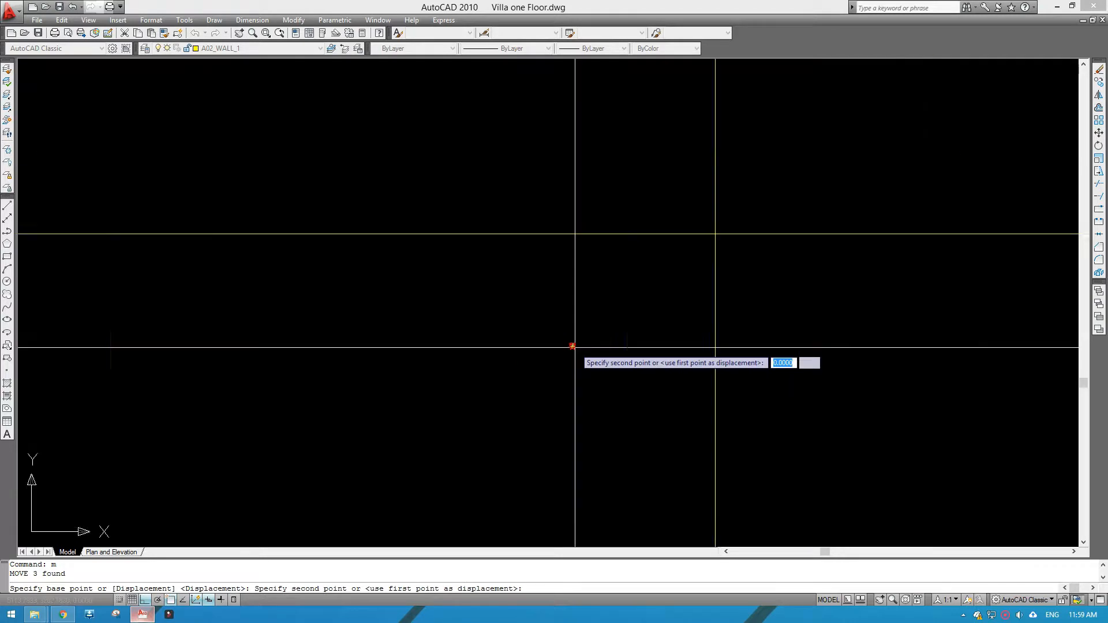
left_click(623, 297)
Move both squares and the hatch half the outer square's width right, centring them on the construction line crossing
scroll(621, 297, "up", 6)
left_click(505, 237)
left_click(668, 341)
scroll(613, 297, "up", 3)
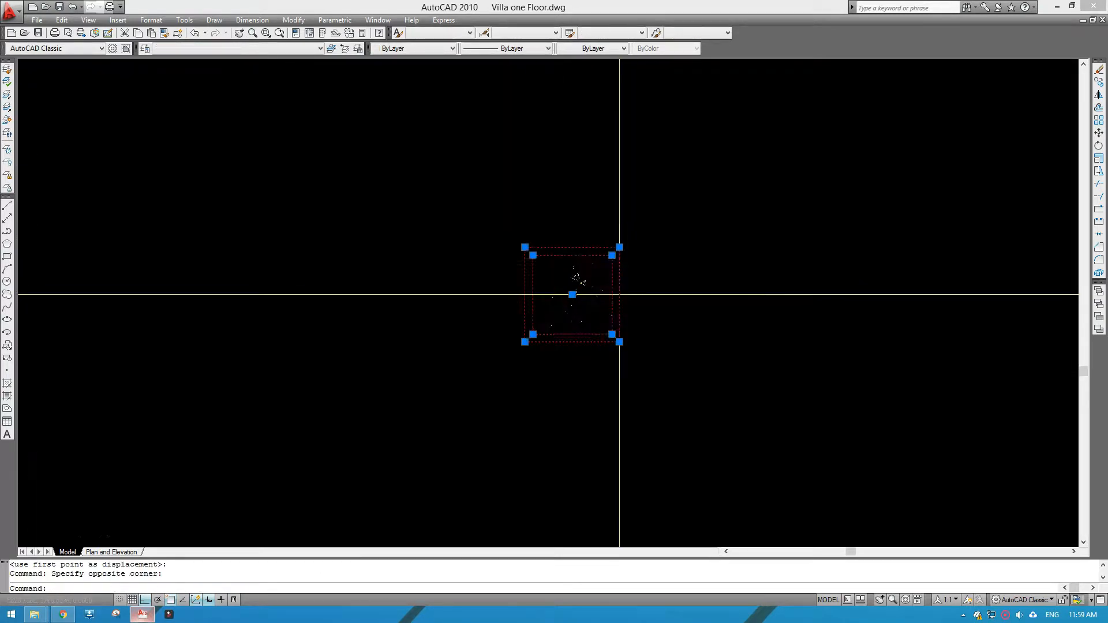
type("m")
key("space")
left_click(558, 233)
left_click(626, 233)
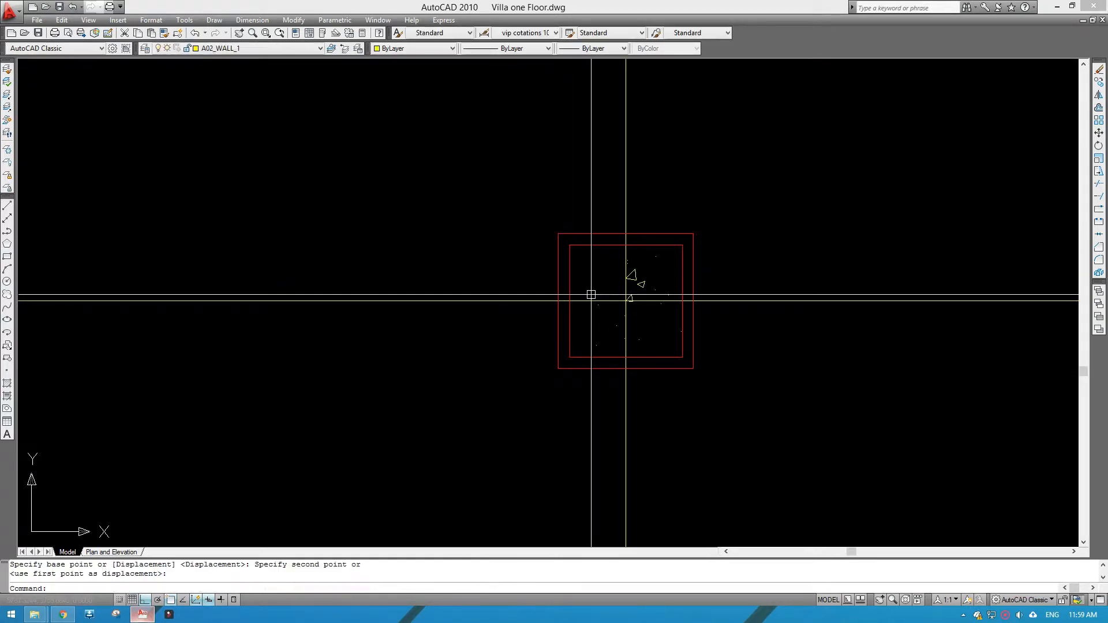
Assign the AR-CONC hatch to the A10_HATCH layer
scroll(582, 291, "down", 2)
scroll(608, 268, "up", 4)
left_click(625, 306)
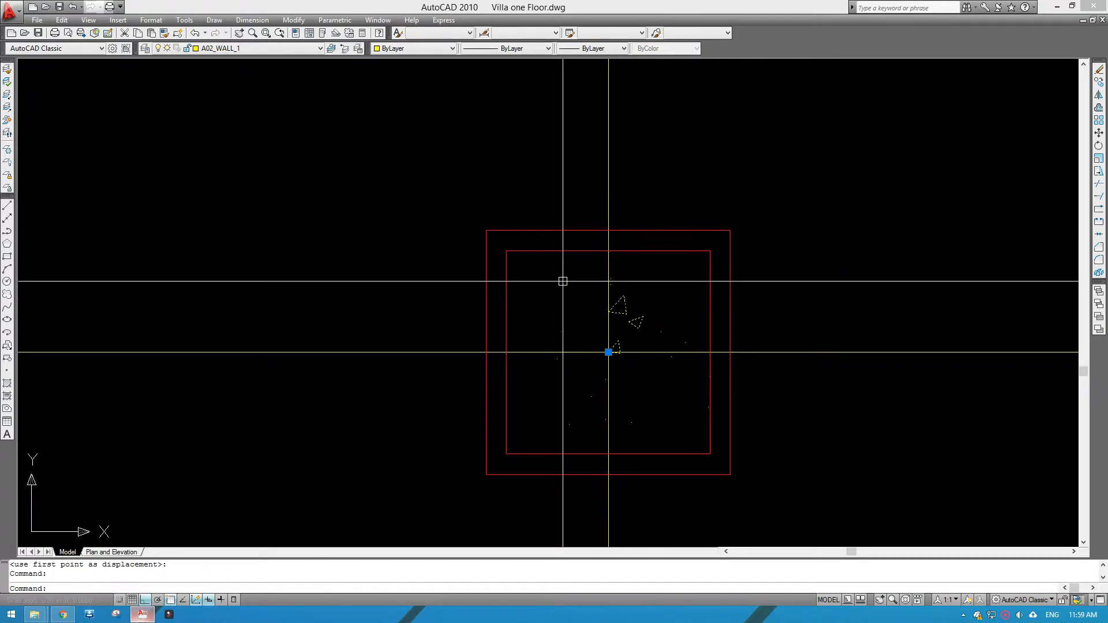
left_click(250, 48)
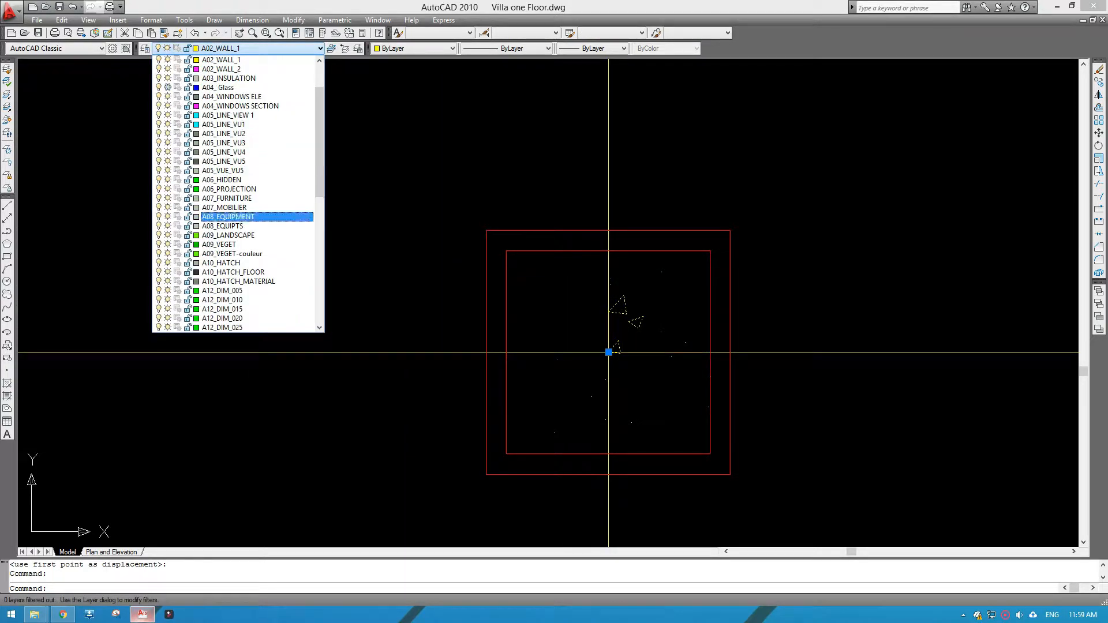
left_click(248, 263)
key("Escape")
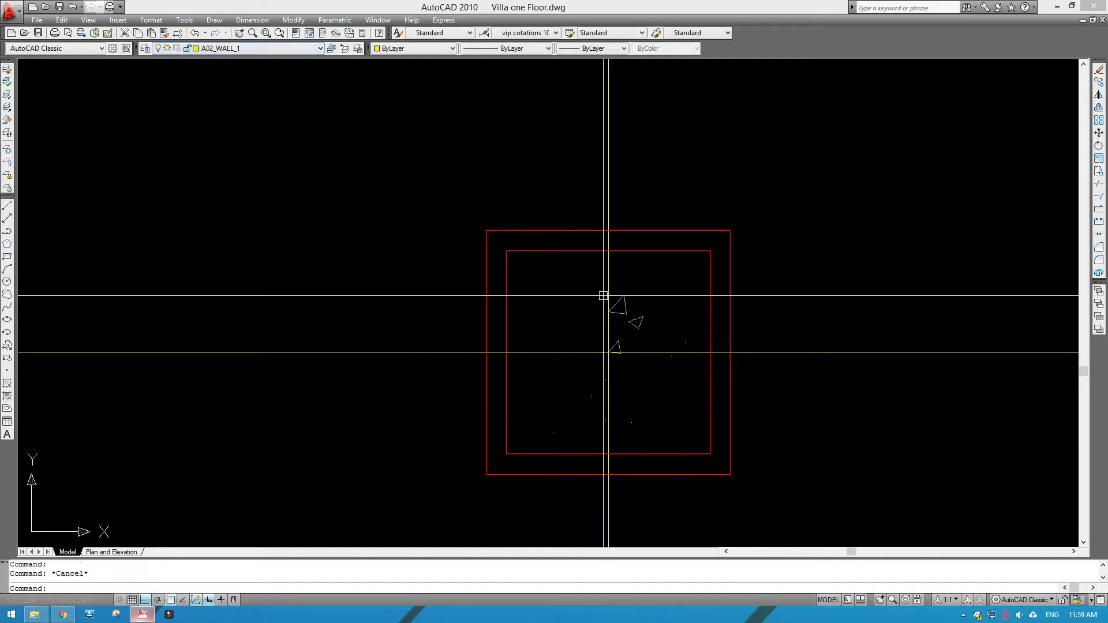
scroll(597, 295, "down", 2)
left_click(470, 207)
key("Escape")
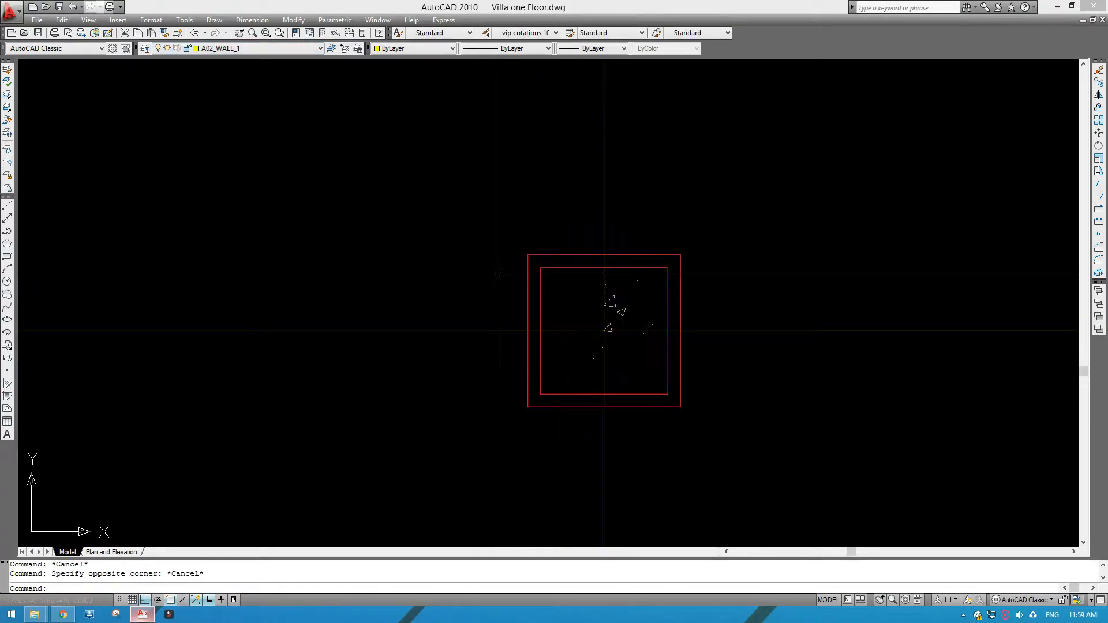
key("Return")
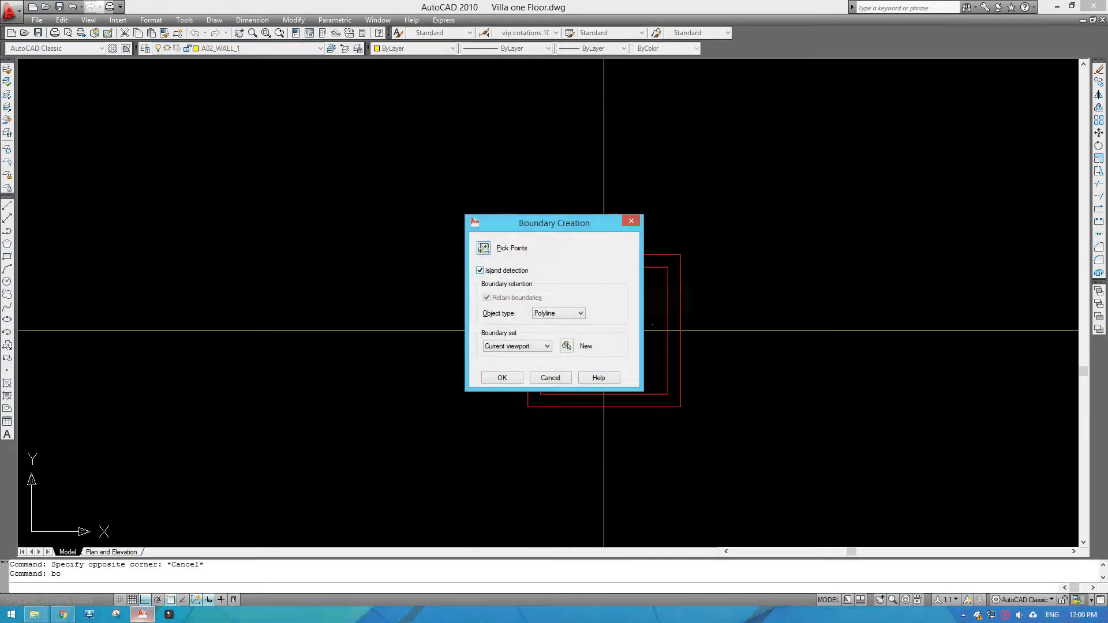
left_click(483, 249)
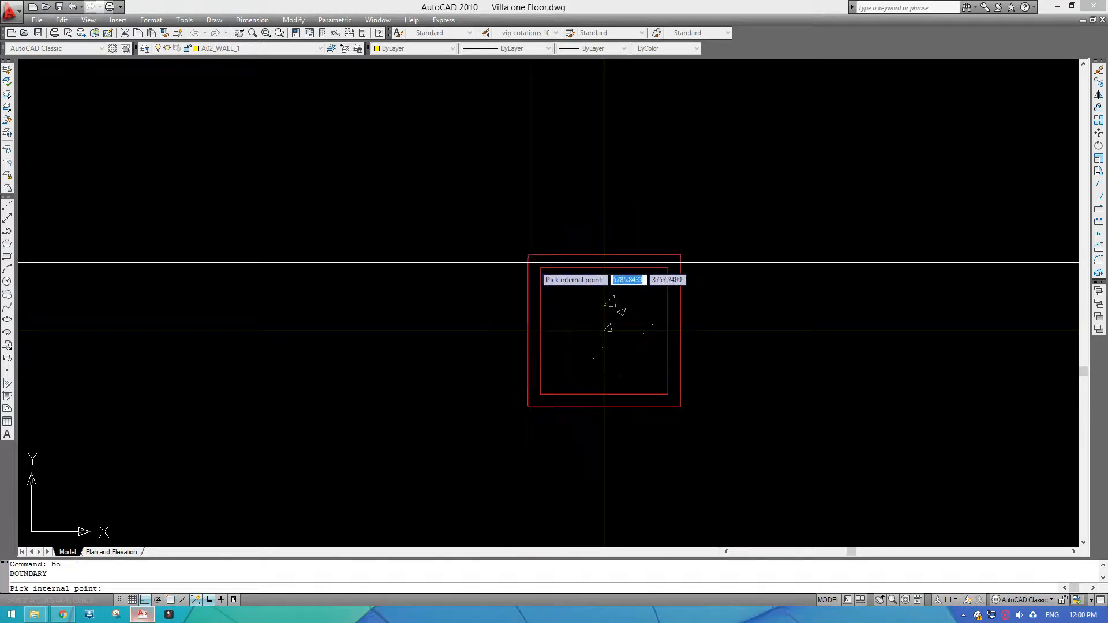
key("Escape")
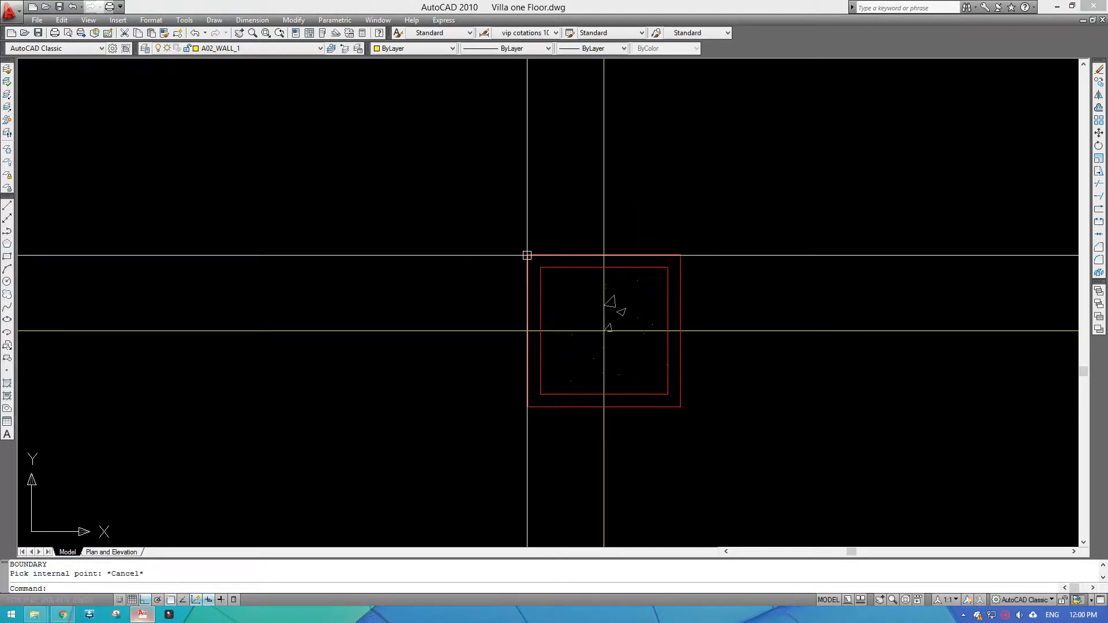
Create the block C24x24 from both squares and the hatch, with its base point at the crossing of the construction lines
type("b")
key("Return")
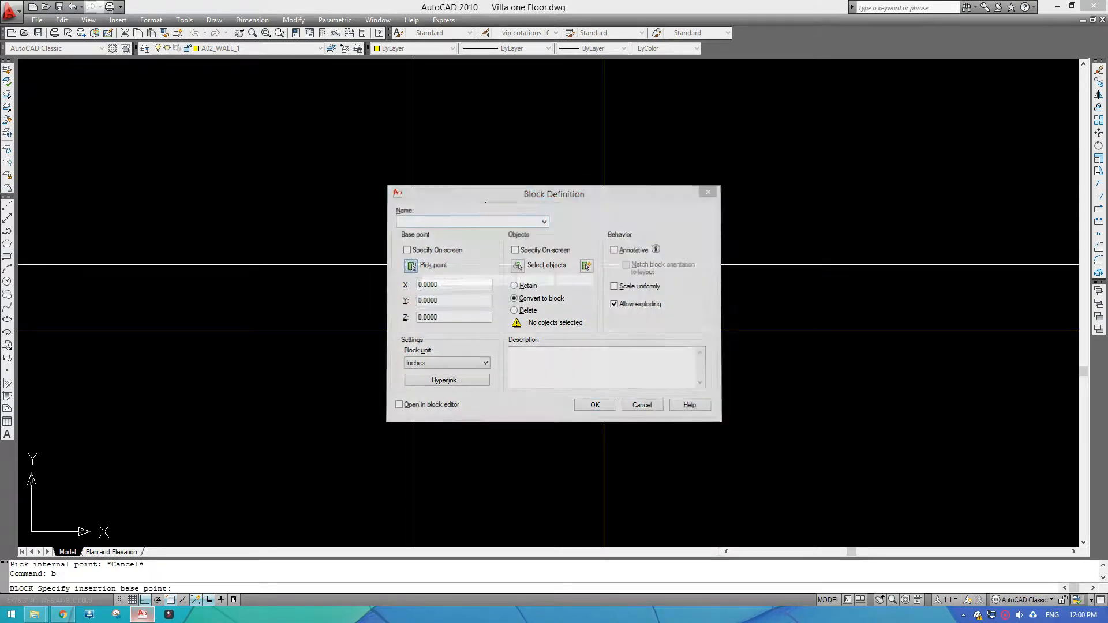
left_click(409, 266)
left_click(527, 254)
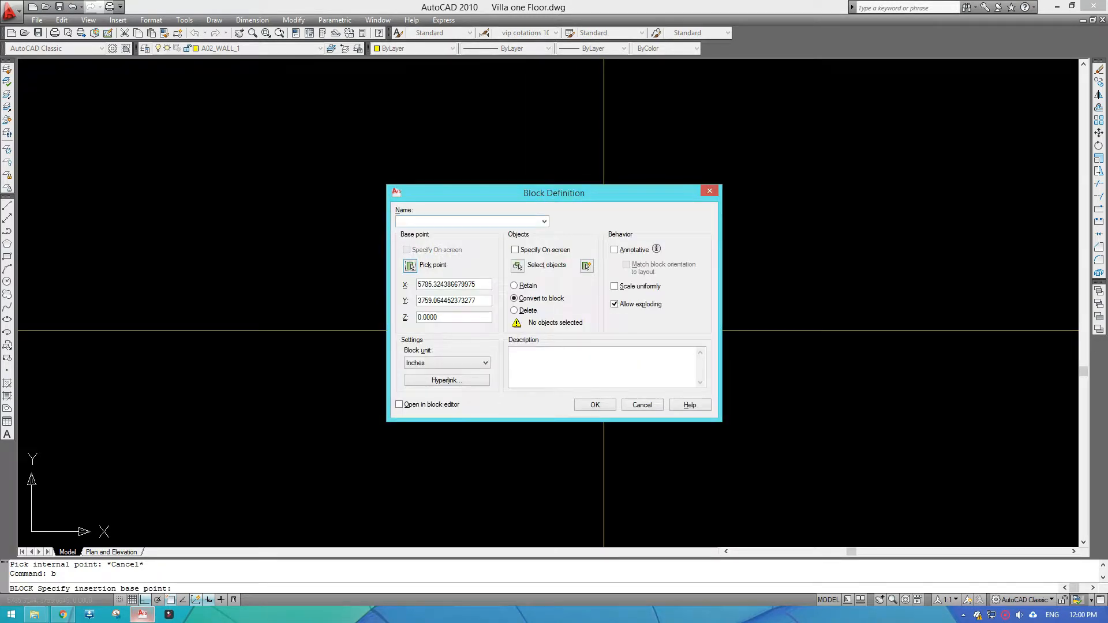
left_click(517, 265)
left_click(500, 231)
left_click(707, 449)
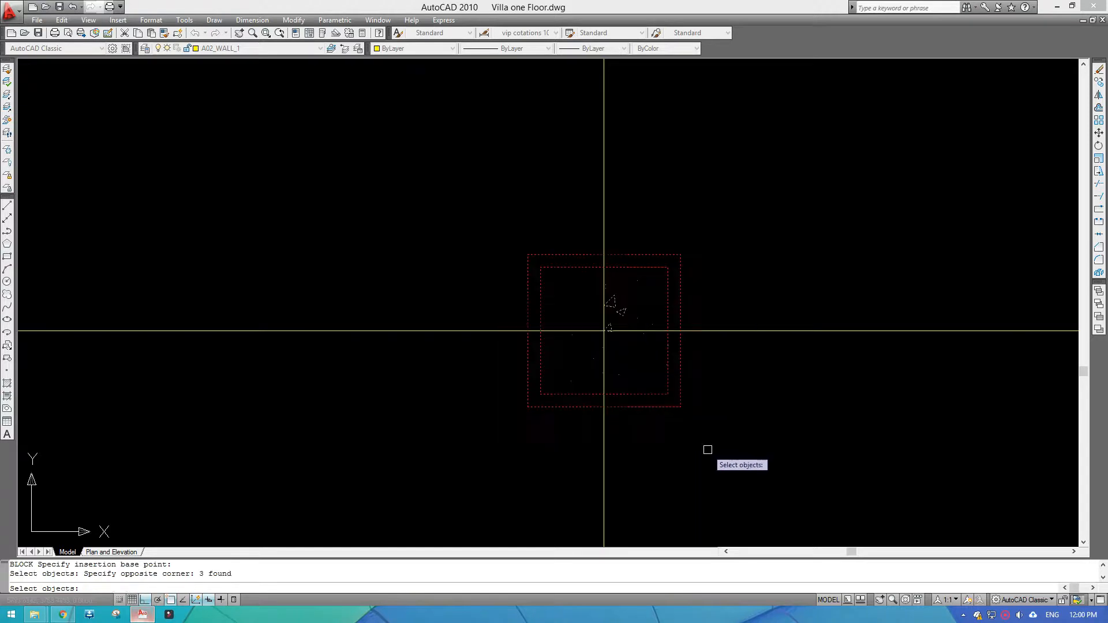
key("Return")
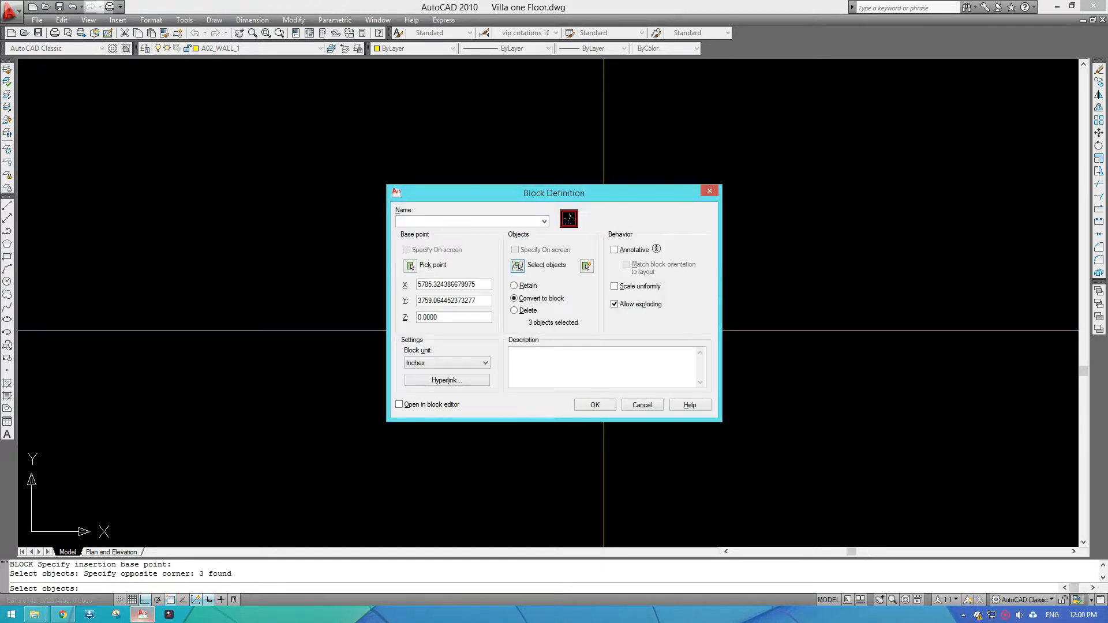
left_click(409, 265)
left_click(604, 331)
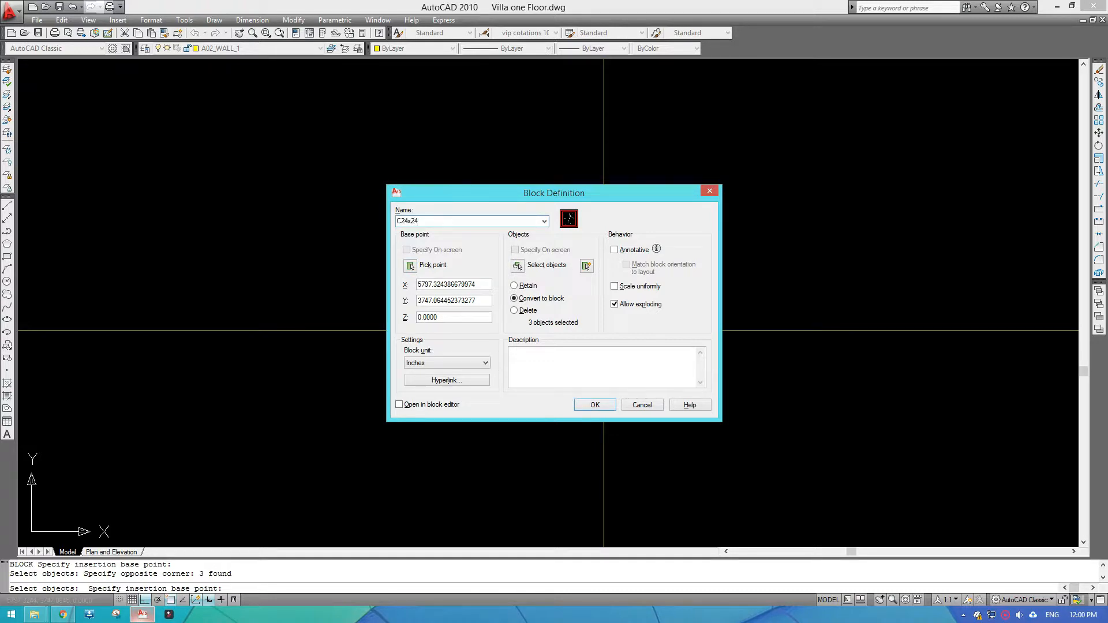
left_click(595, 405)
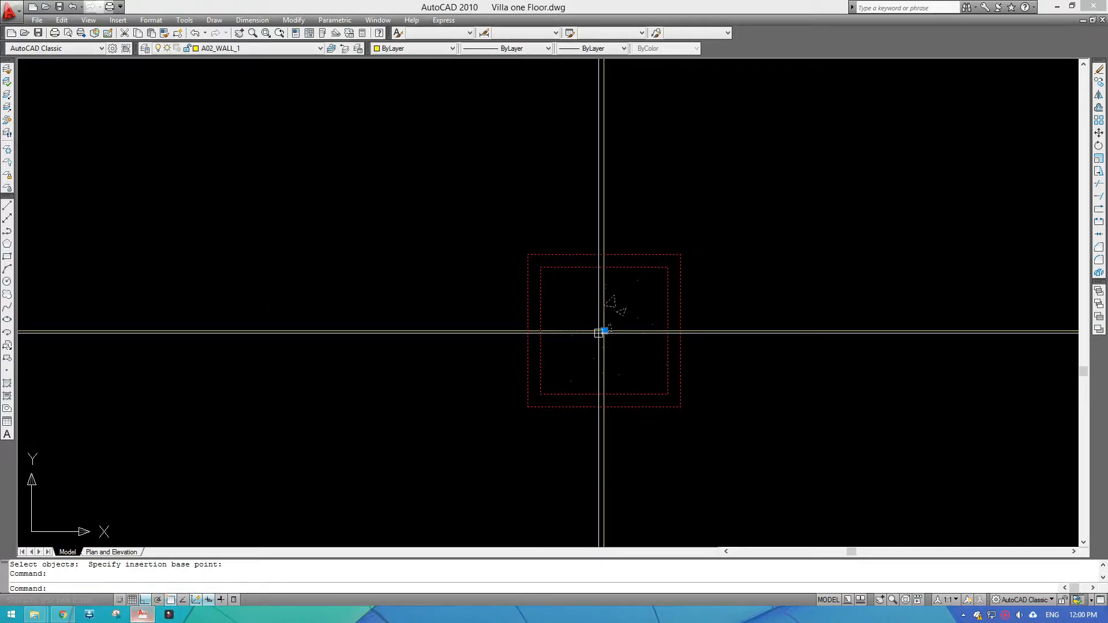
Regenerate the drawing and save it
scroll(598, 330, "down", 8)
scroll(591, 311, "up", 4)
key("Escape")
type("r")
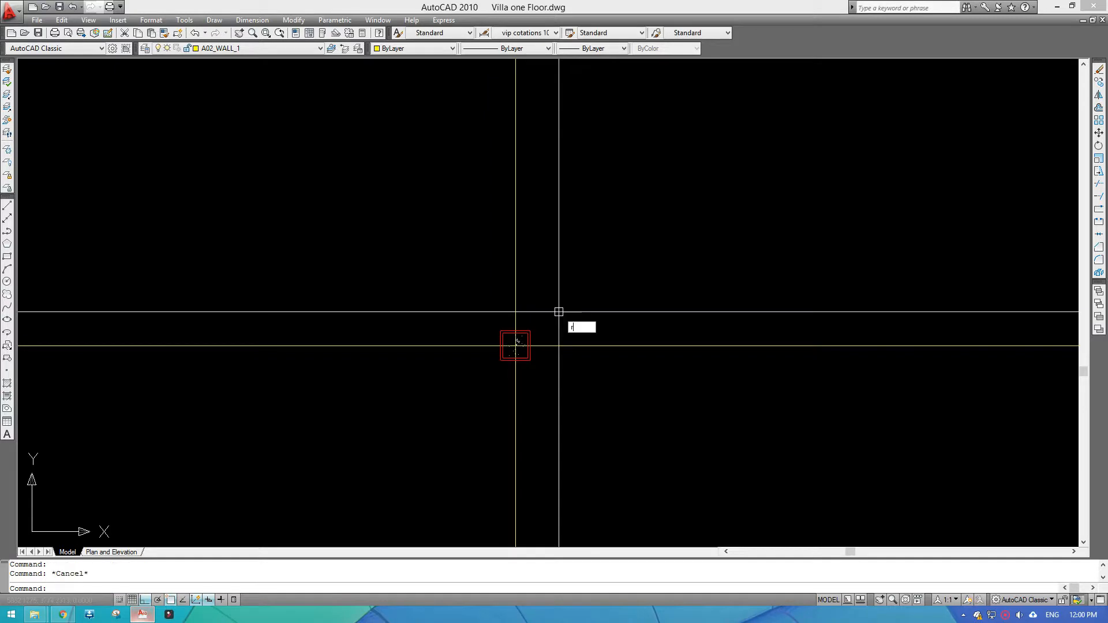
left_click(515, 346)
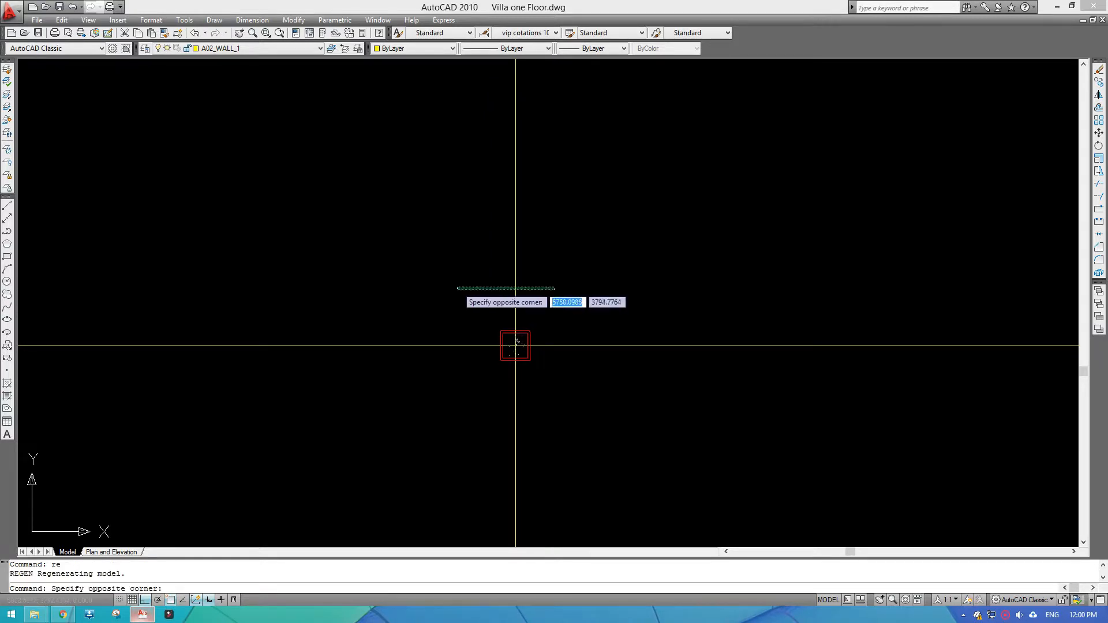
key("ctrl+s")
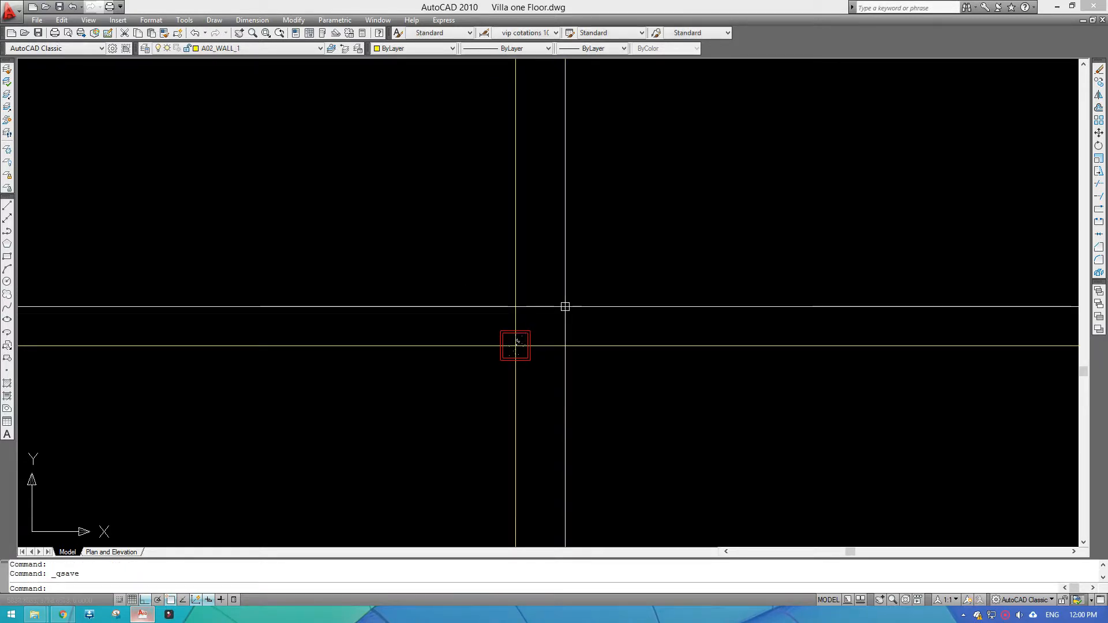
Open the sketch IMG_0027.JPG from the Villa First Floor folder, examine the floor plan's dimensions, close it and return to AutoCAD
key("super")
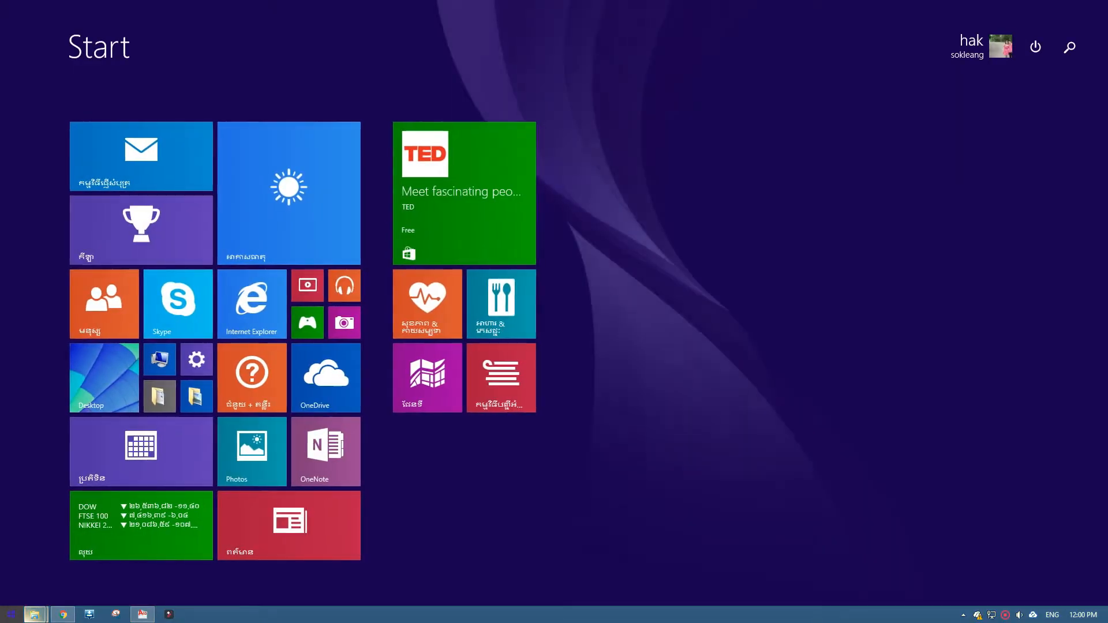
key("super")
mouse_move(34, 614)
left_click(203, 549)
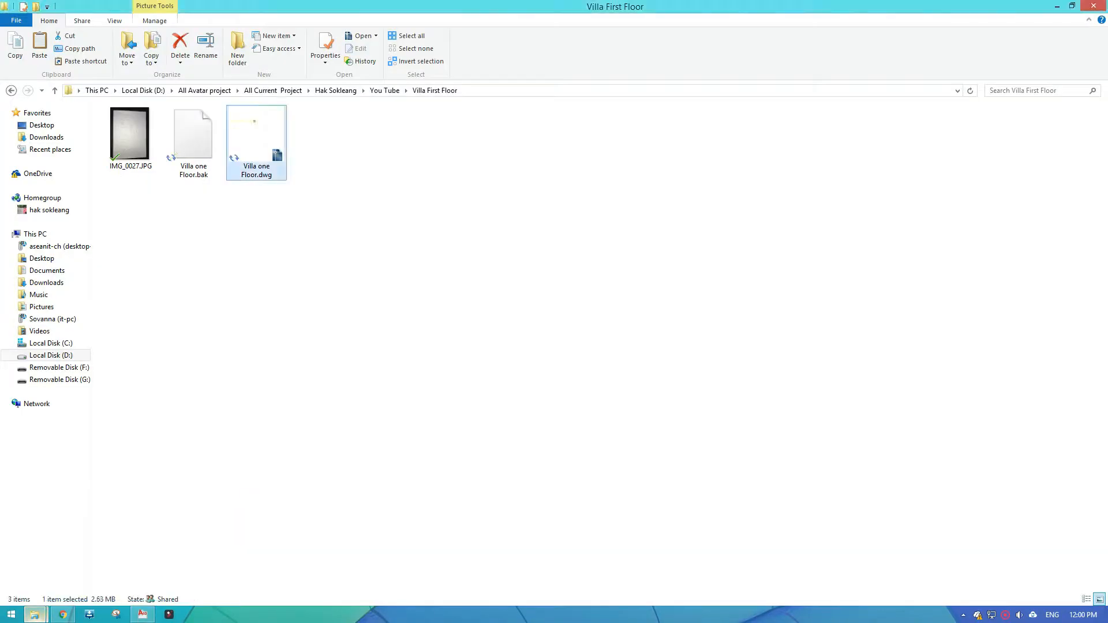
double_click(130, 138)
scroll(554, 340, "up", 4)
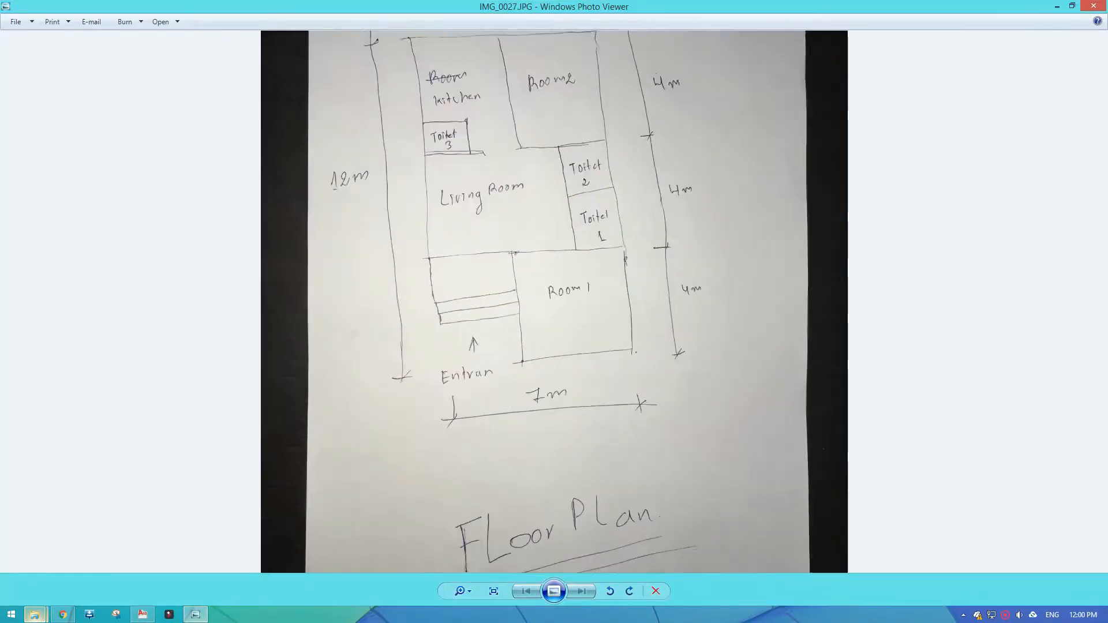
left_click_drag(552, 289, 551, 444)
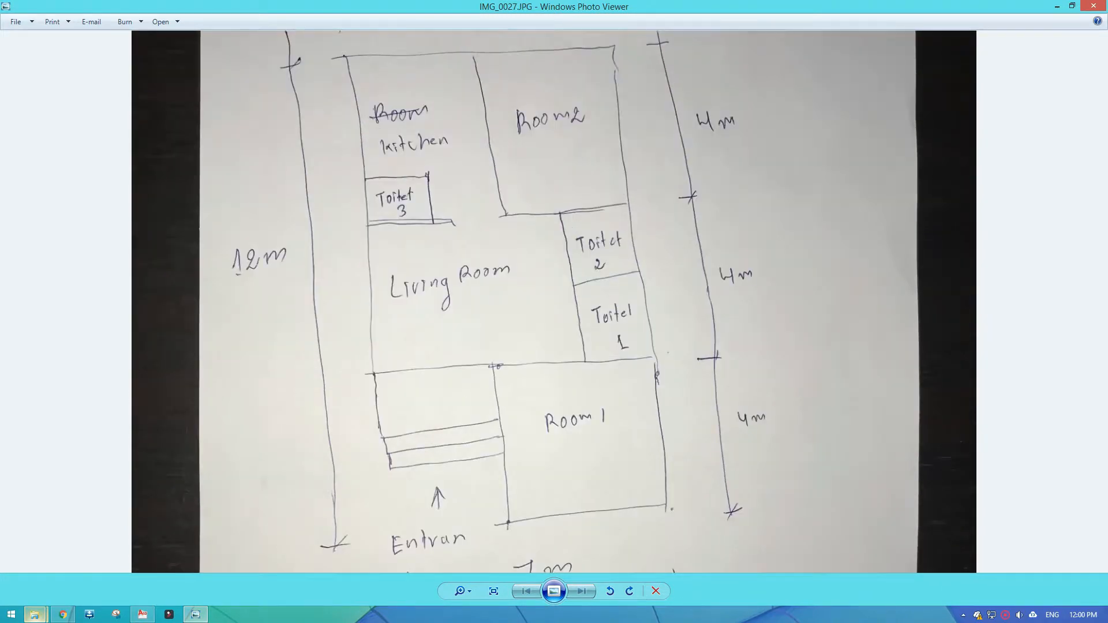
left_click_drag(551, 301, 551, 365)
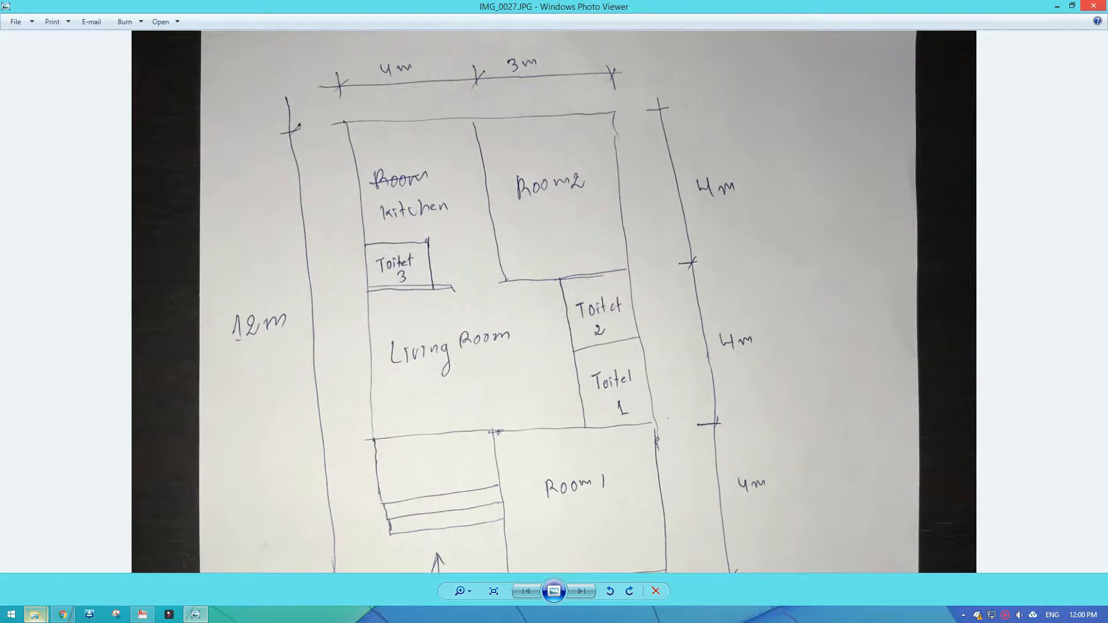
left_click(1093, 6)
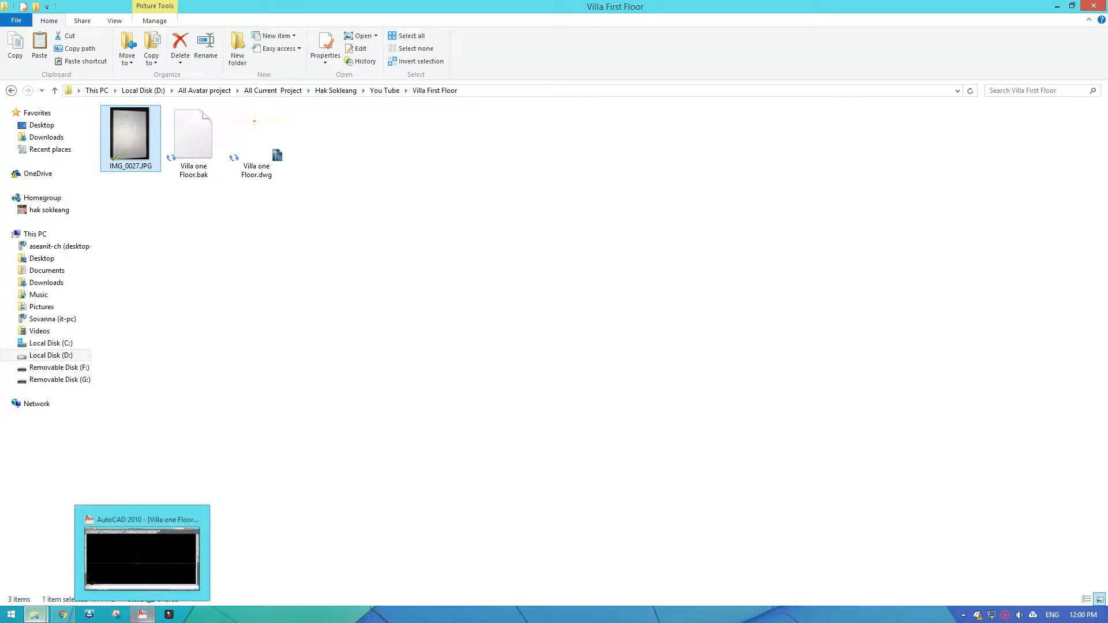
left_click(143, 614)
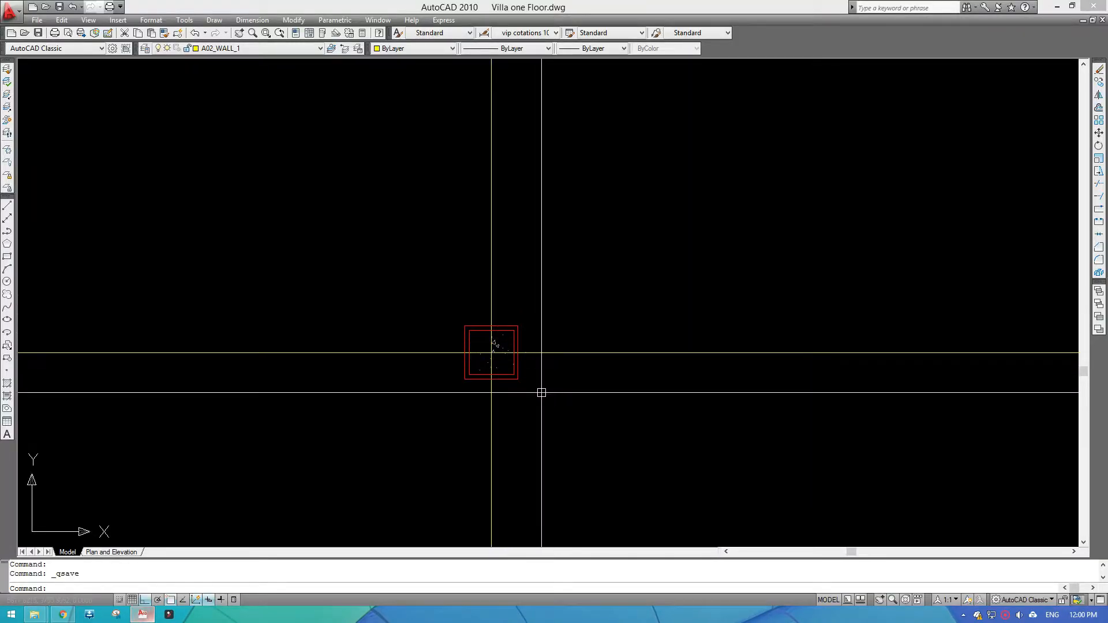
left_click(402, 275)
left_click(532, 413)
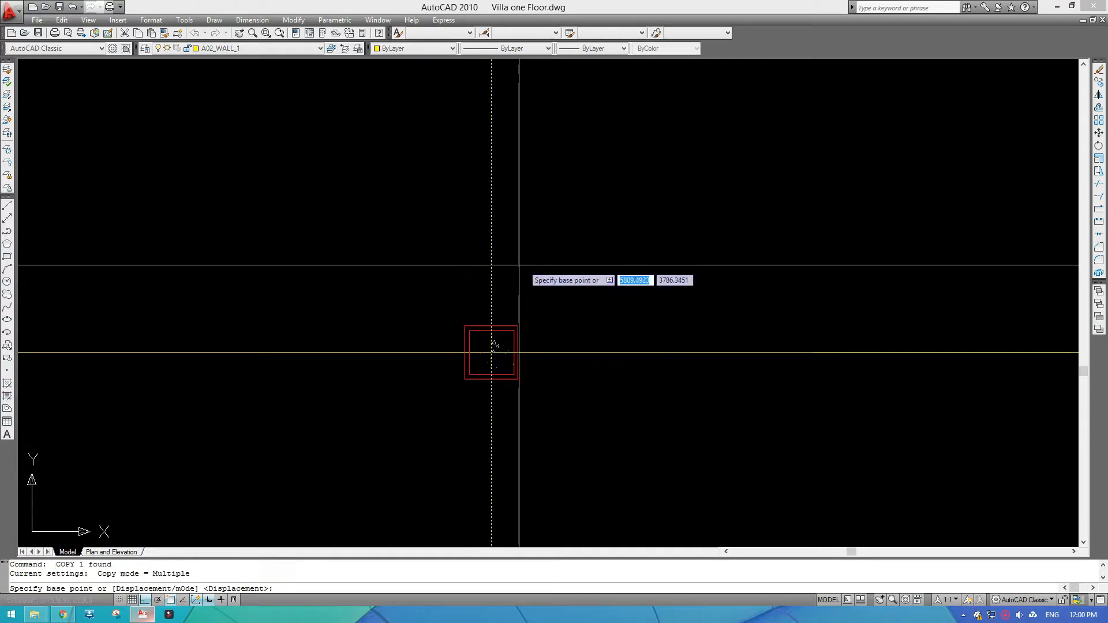
key("Escape")
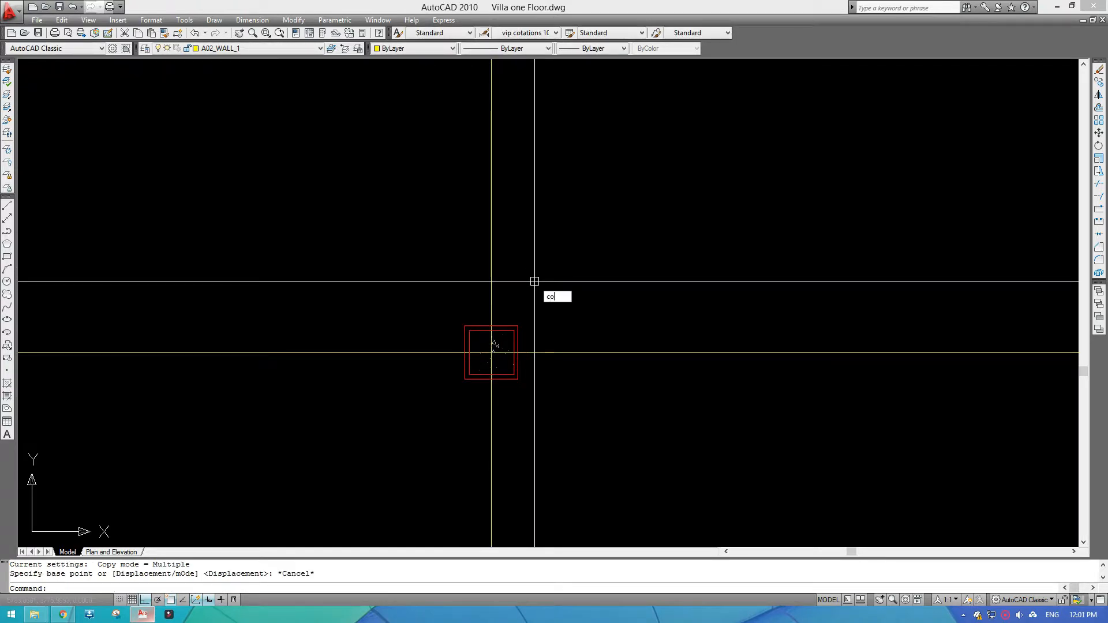
Copy the vertical construction line through the column block 400 to the right
key("space")
left_click(552, 265)
left_click(461, 274)
key("space")
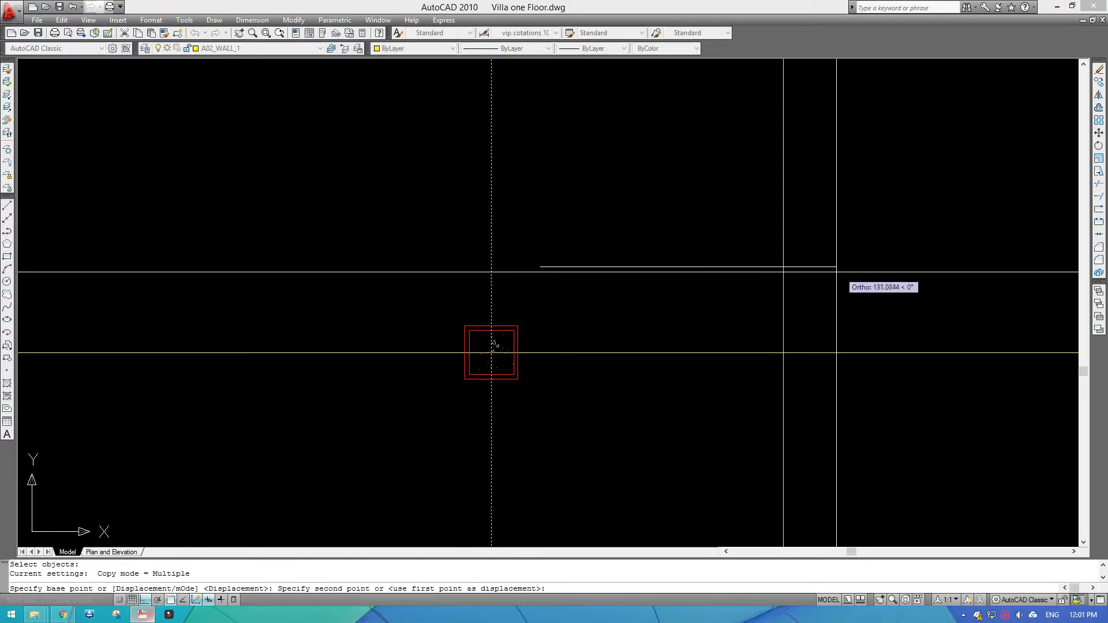
middle_click_drag(887, 271, 446, 273)
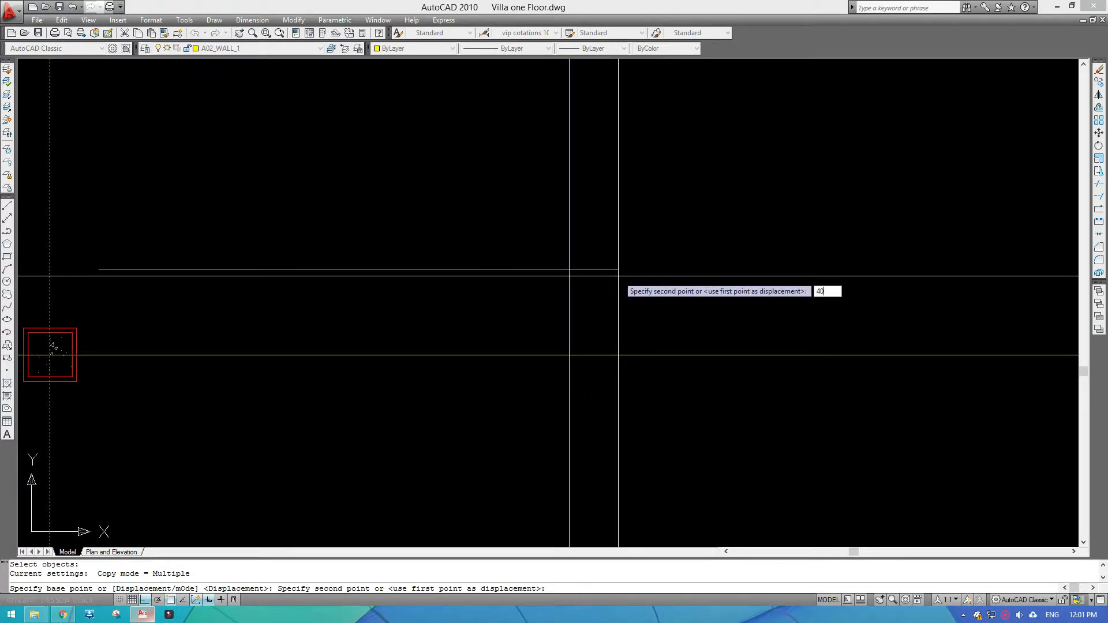
key("Return")
scroll(623, 281, "down", 6)
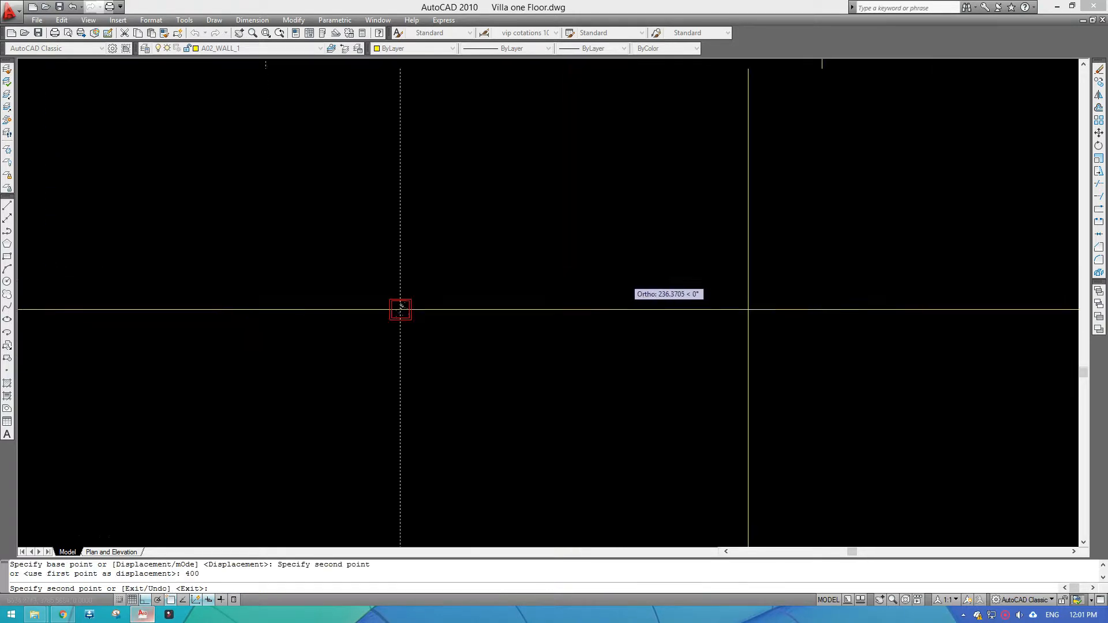
key("Escape")
Copy the second vertical construction line 300 to the right
middle_click_drag(724, 249, 671, 256)
left_click(649, 254)
key("Return")
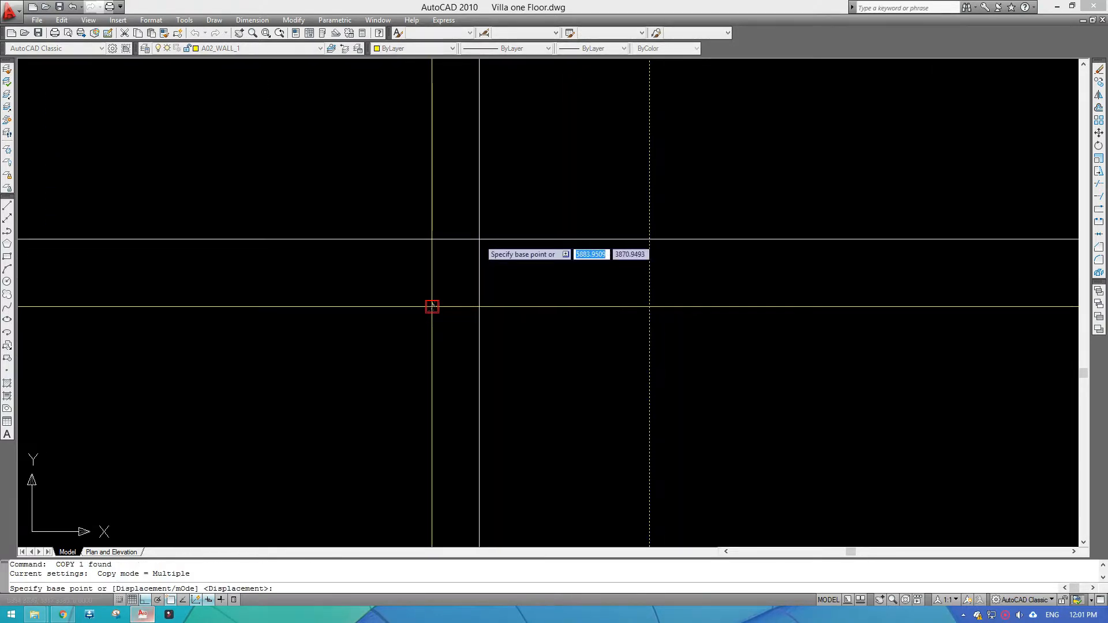
left_click(462, 237)
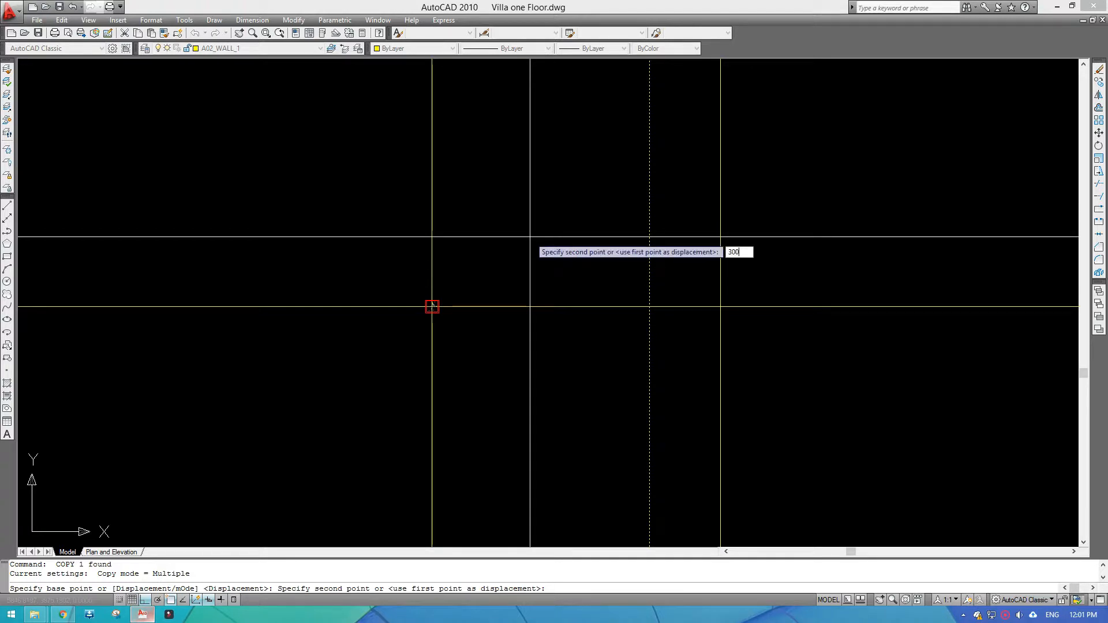
key("Return")
key("Return")
Copy the horizontal construction line through the column block 400 upward
scroll(530, 237, "down", 5)
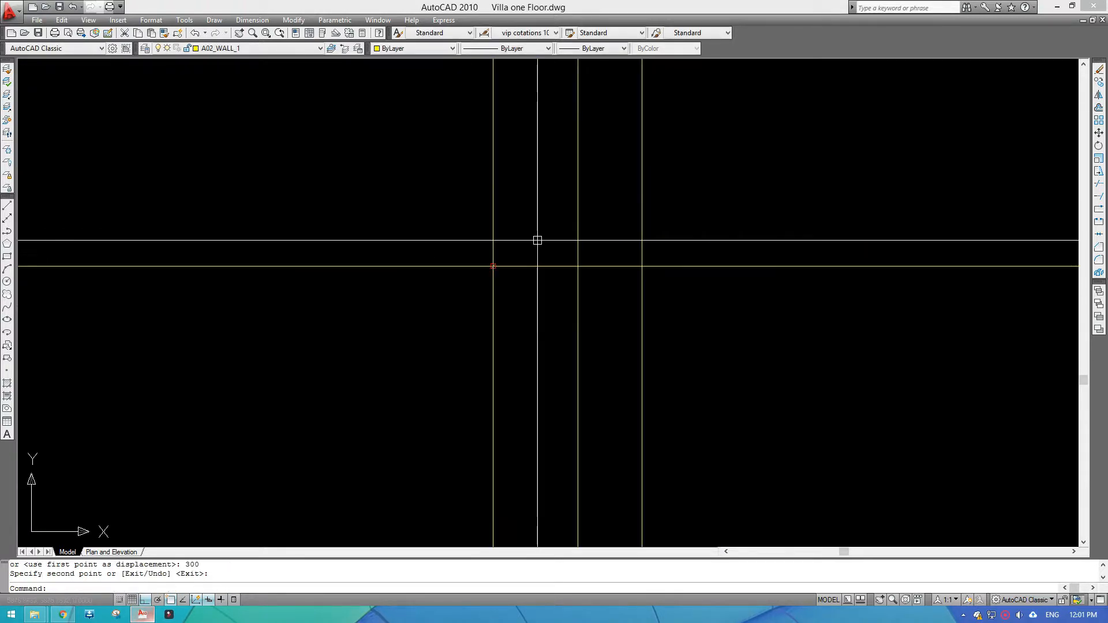
middle_click_drag(537, 240, 462, 368)
scroll(524, 324, "up", 2)
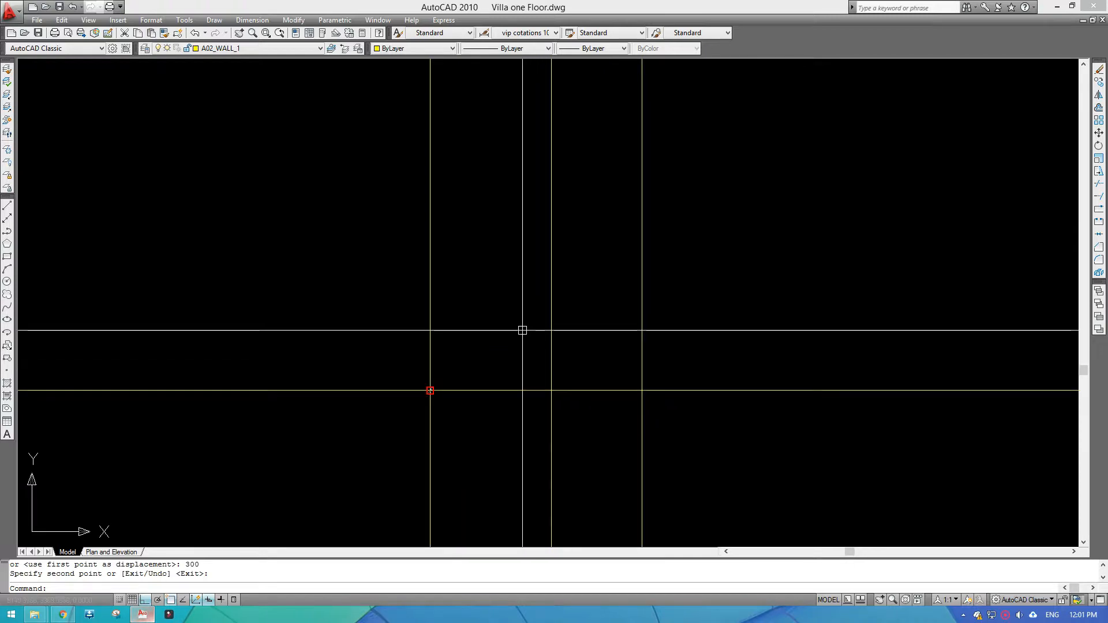
type("co")
key("Return")
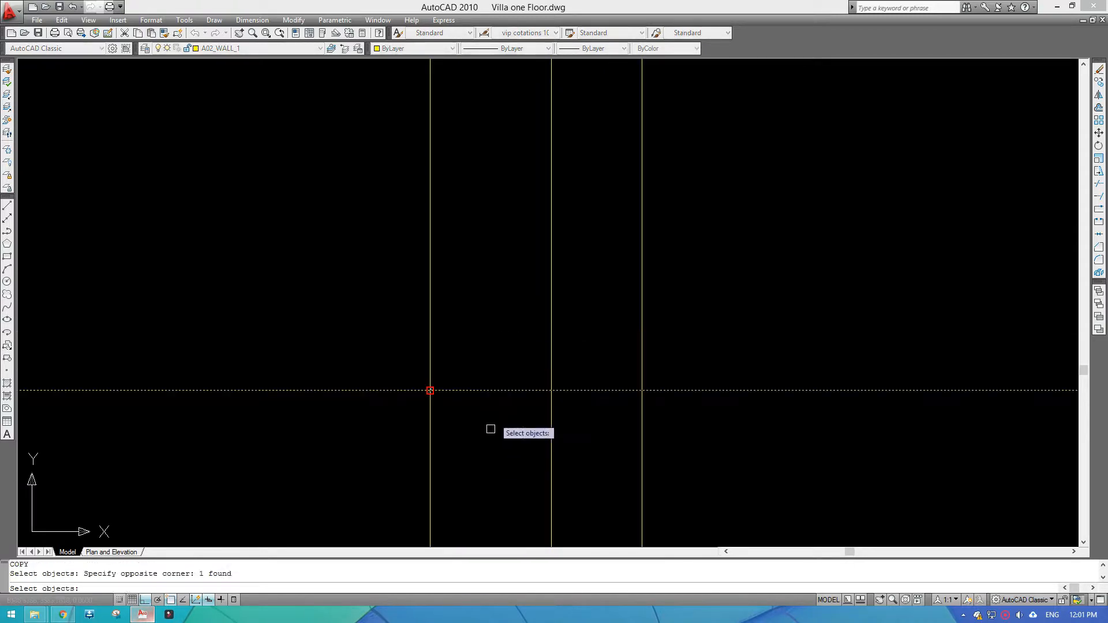
key("Return")
left_click(493, 358)
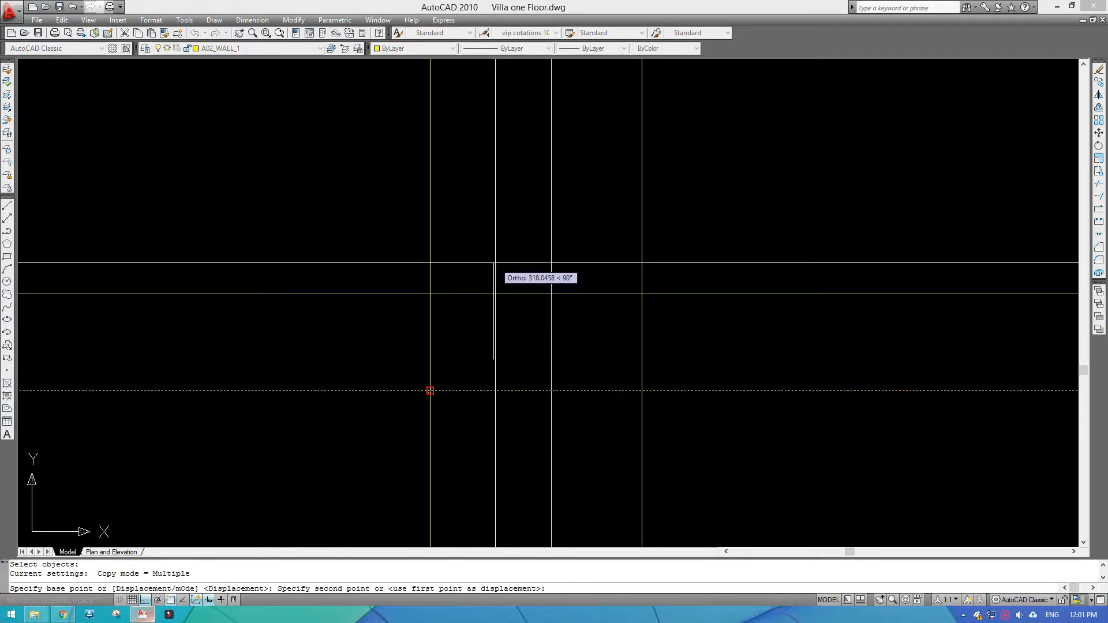
key("Return")
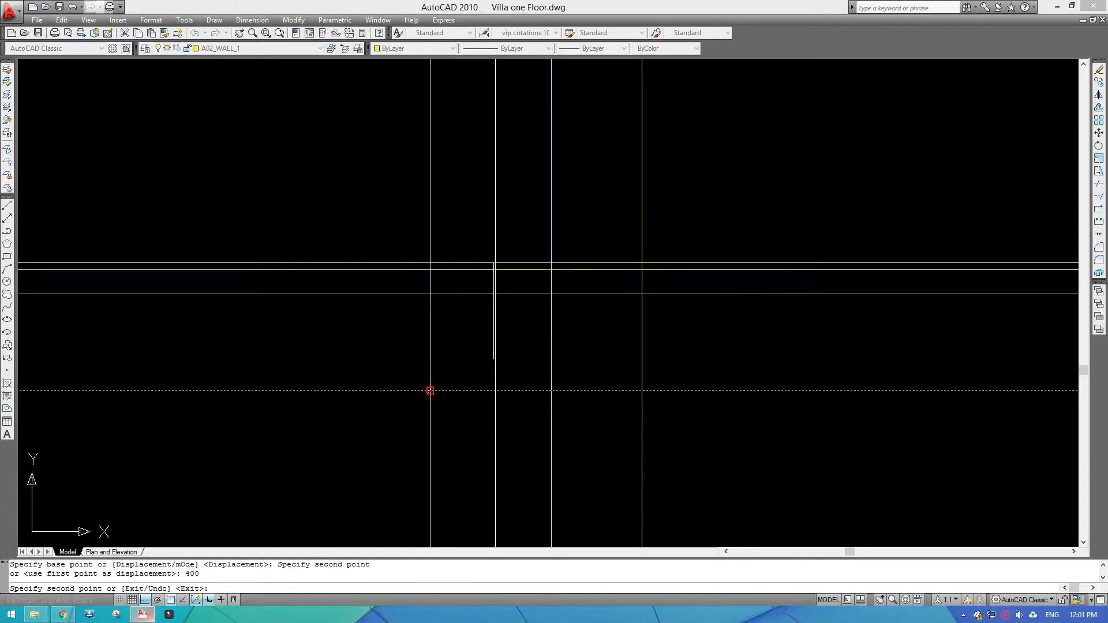
key("Return")
Copy the upper horizontal construction line upward twice, at the same spacing as the two existing horizontal lines
left_click(549, 240)
left_click(558, 279)
left_click(603, 255)
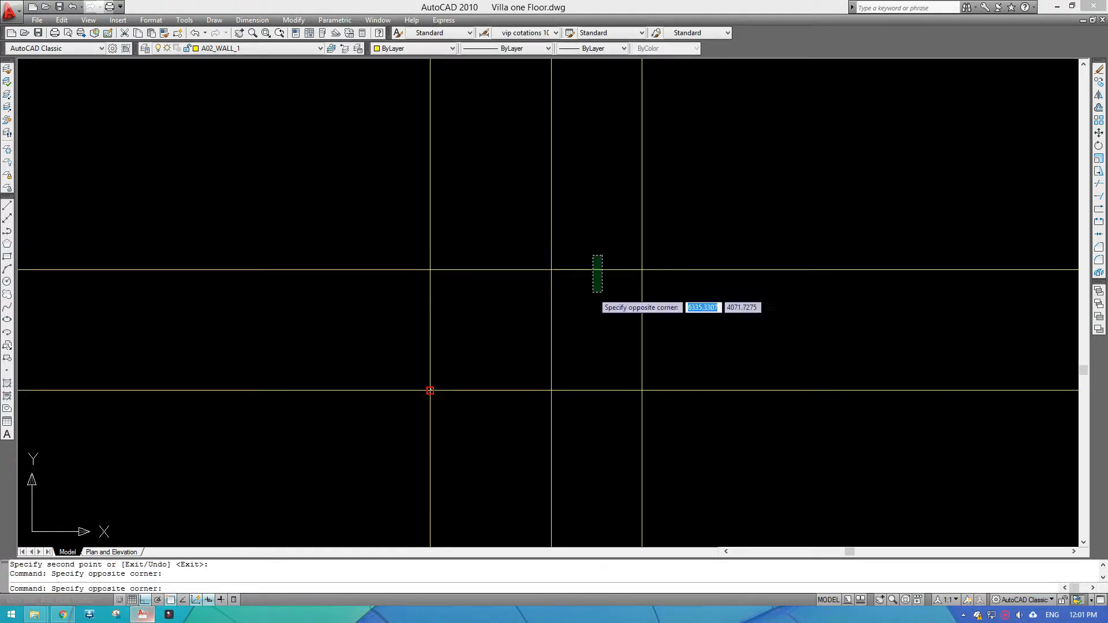
left_click(591, 292)
type("co")
key("Return")
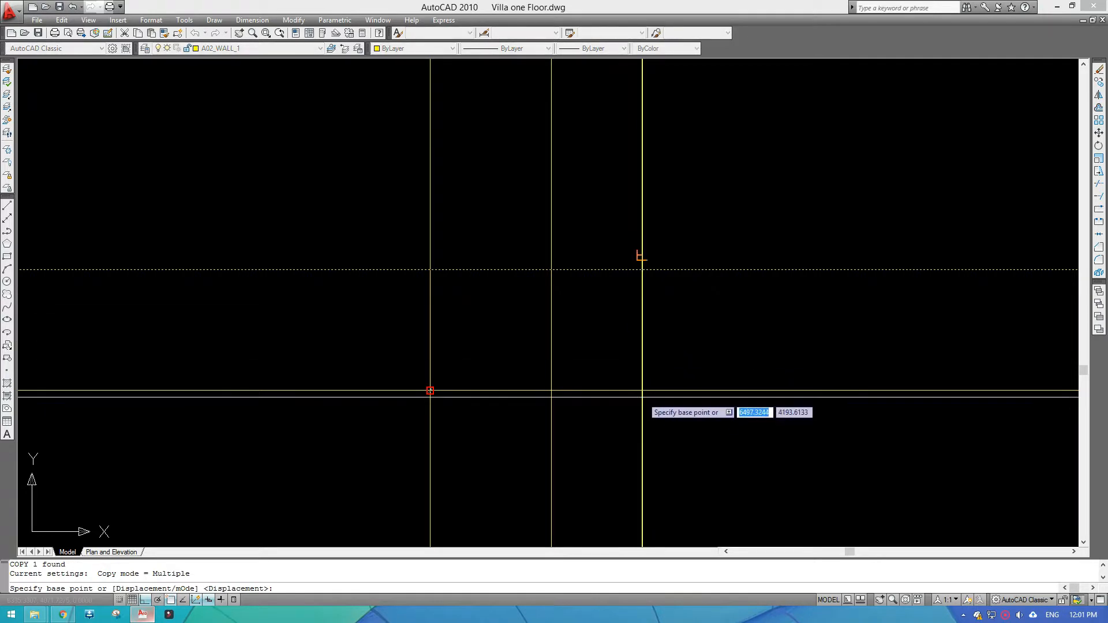
left_click(642, 390)
left_click(640, 269)
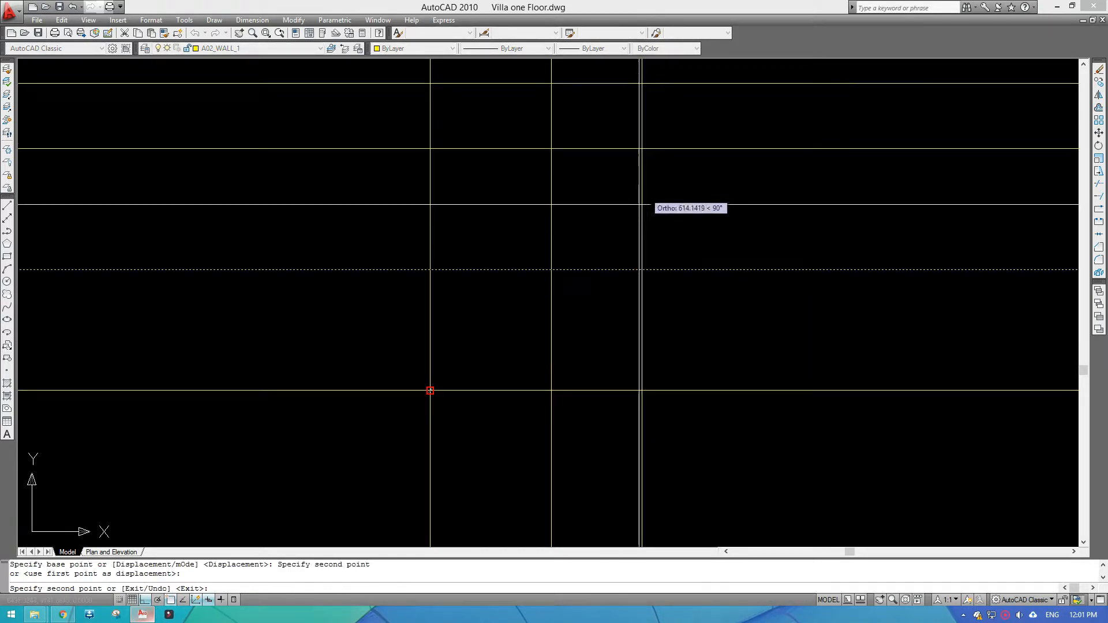
scroll(531, 407, "down", 2)
key("Escape")
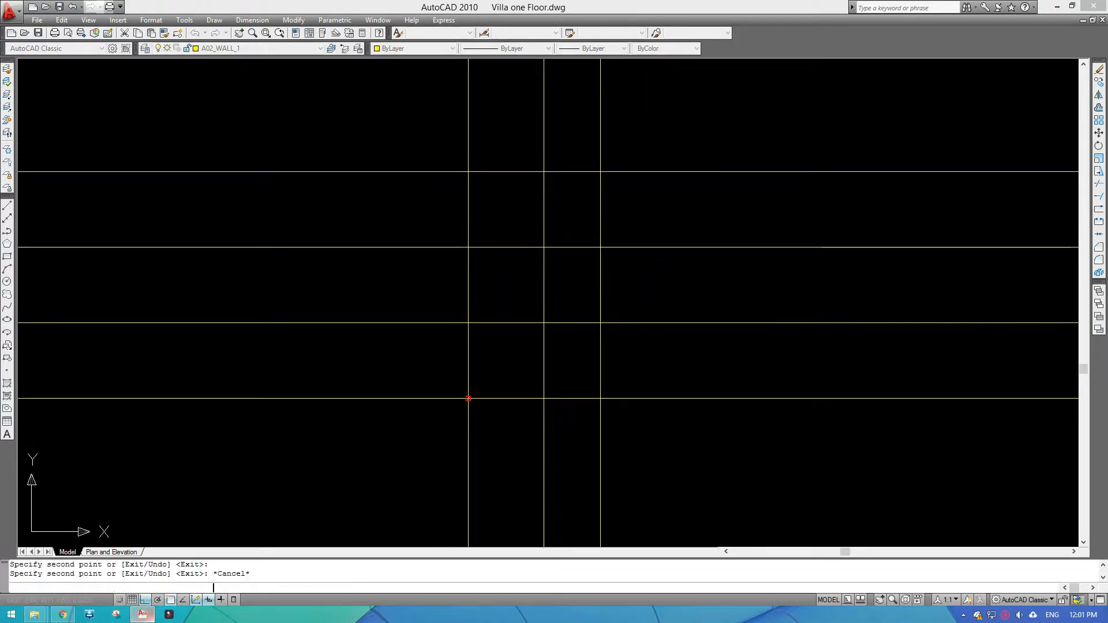
Copy the column block from the lower-left crossing to the other crossings of the two lowest horizontal construction lines
scroll(471, 381, "up", 1)
left_click(403, 365)
left_click(498, 445)
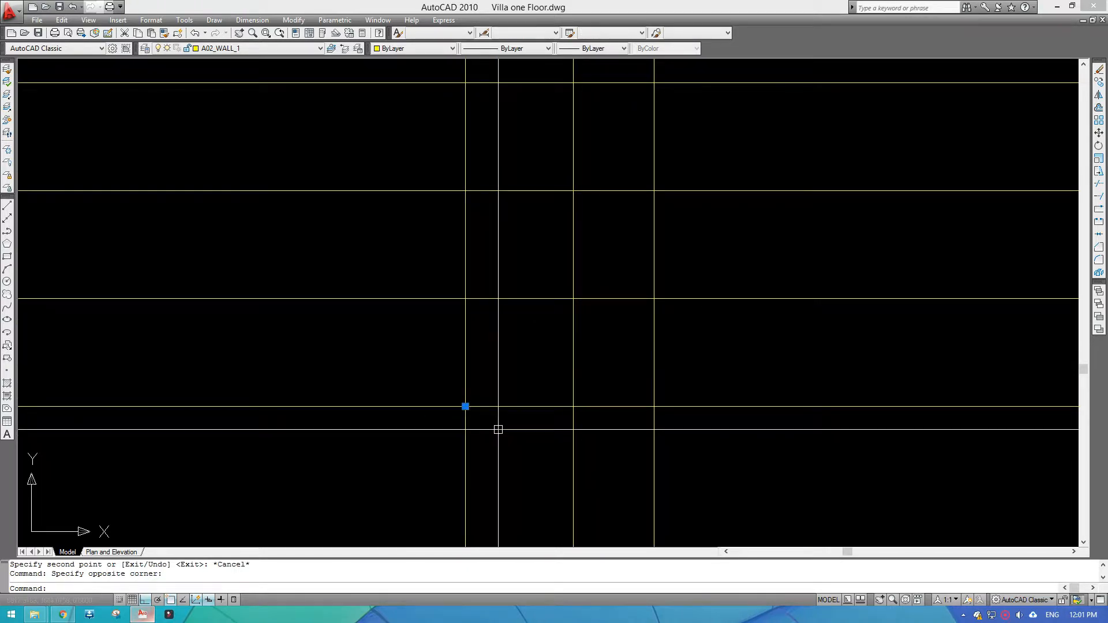
scroll(474, 409, "up", 2)
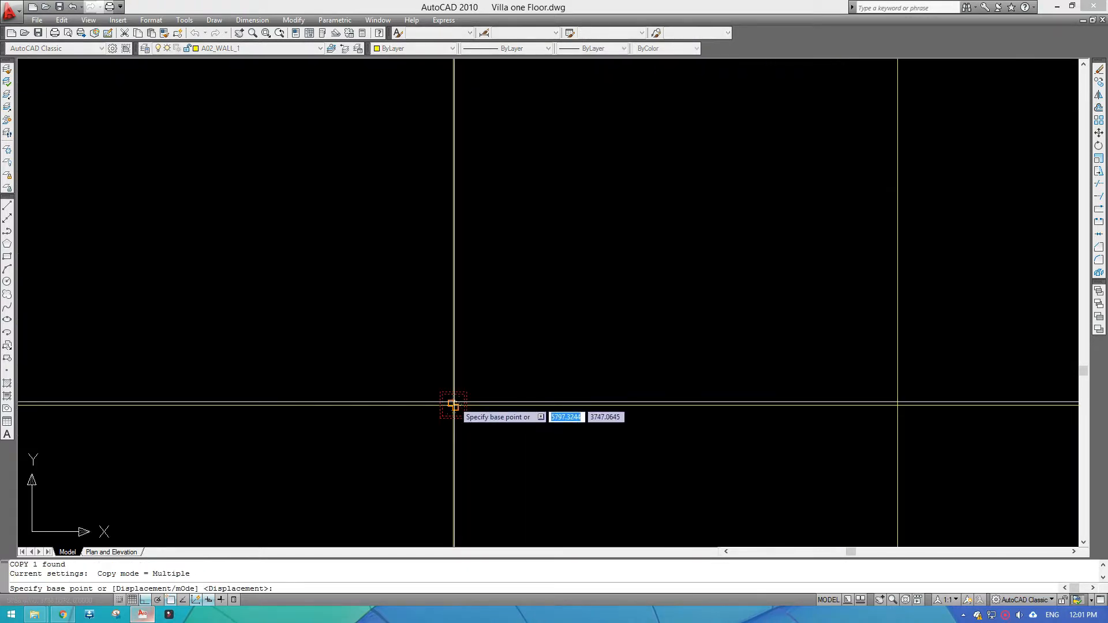
left_click(455, 404)
scroll(773, 401, "down", 1)
left_click(753, 401)
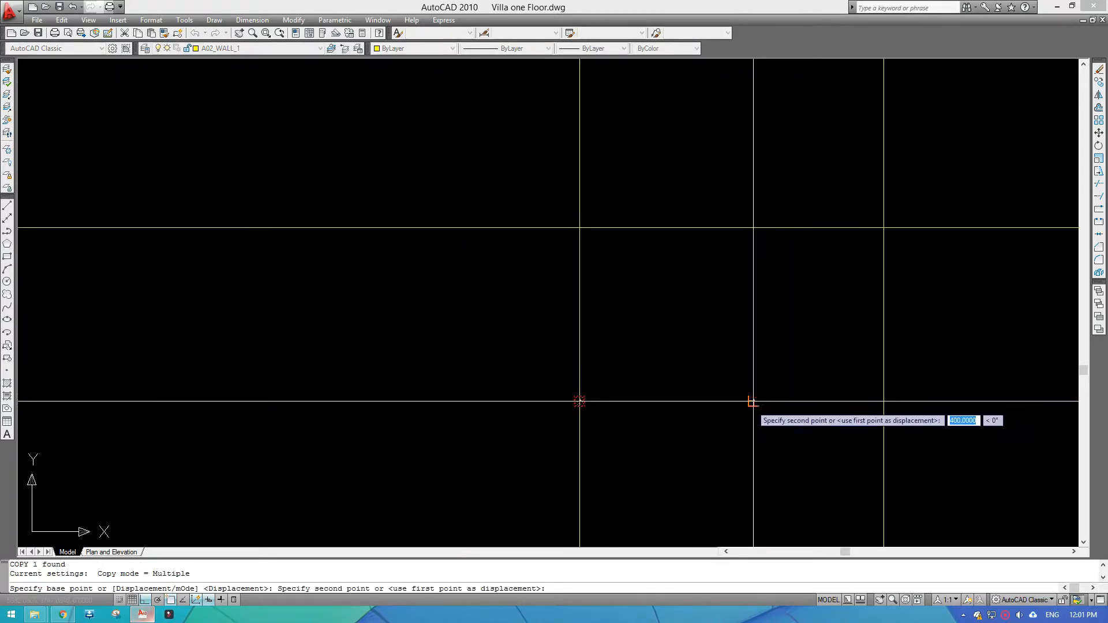
left_click(883, 401)
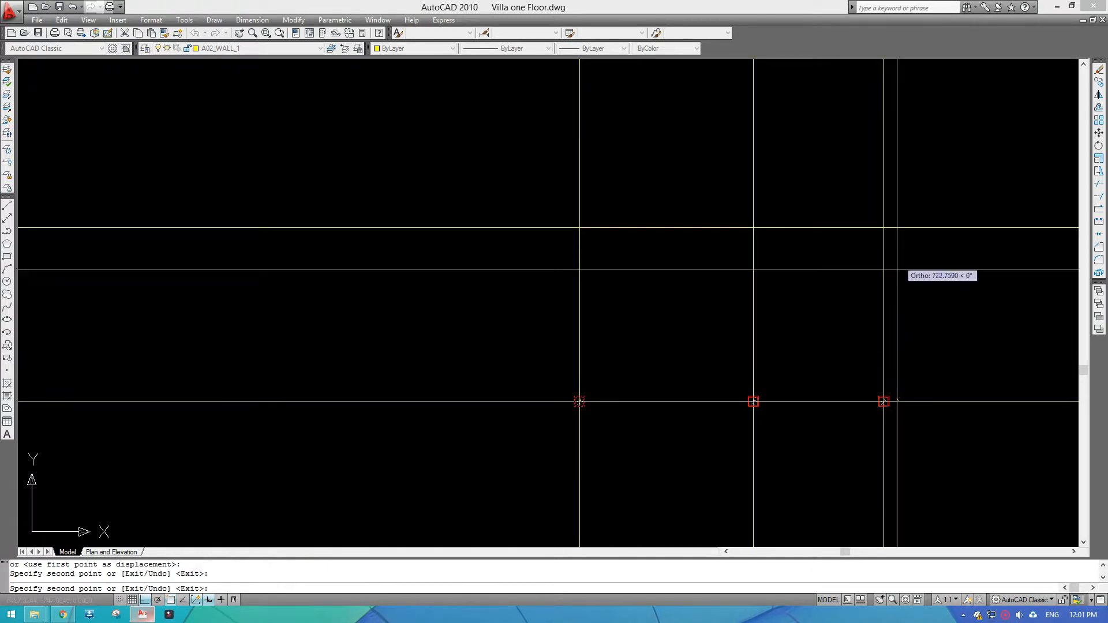
left_click(883, 227)
left_click(753, 227)
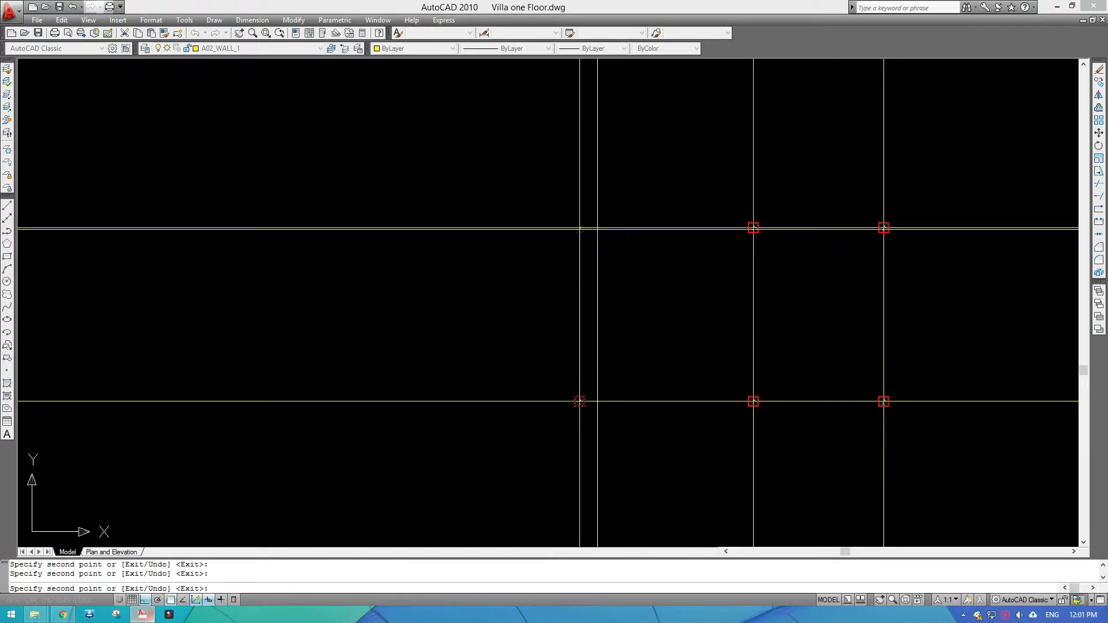
Copy the column block to the three crossings on each of the two upper horizontal construction lines
scroll(580, 228, "down", 4)
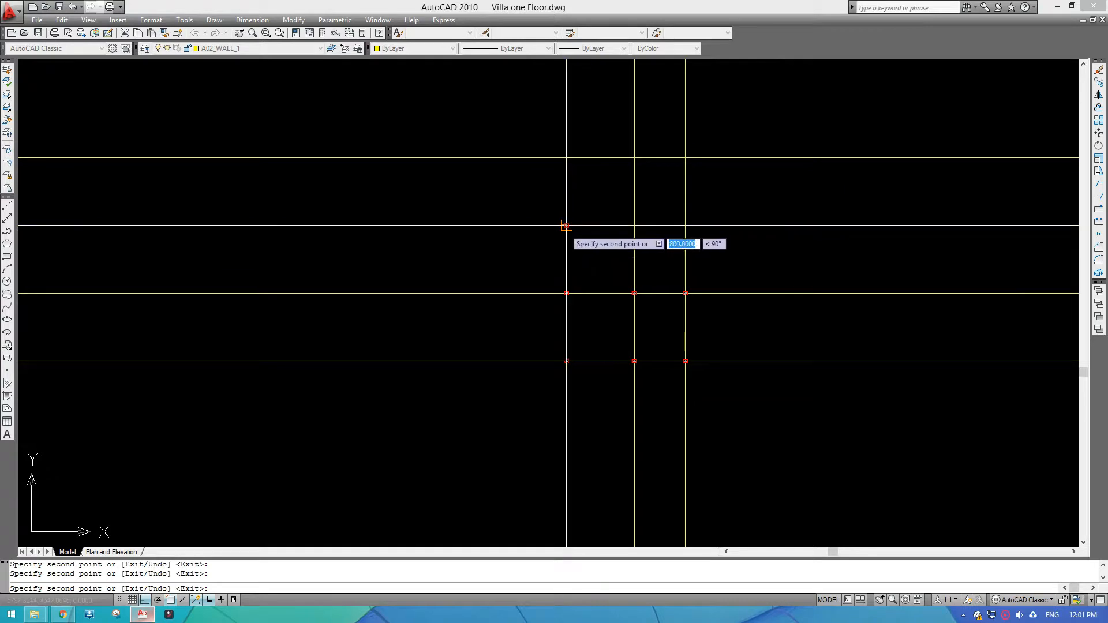
left_click(566, 226)
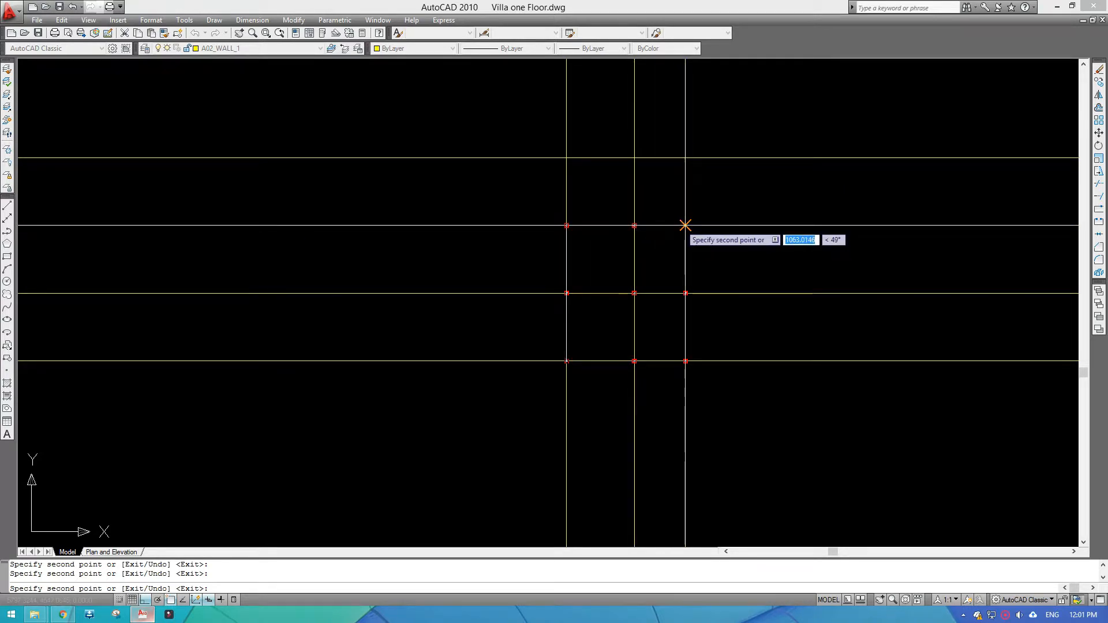
scroll(687, 294, "up", 3)
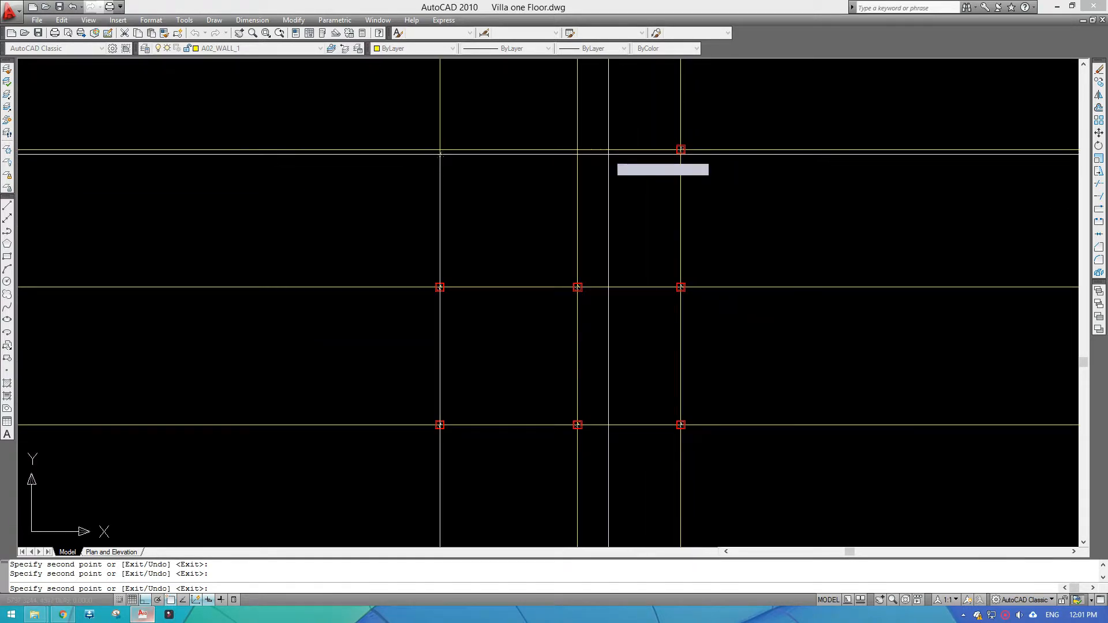
left_click(577, 149)
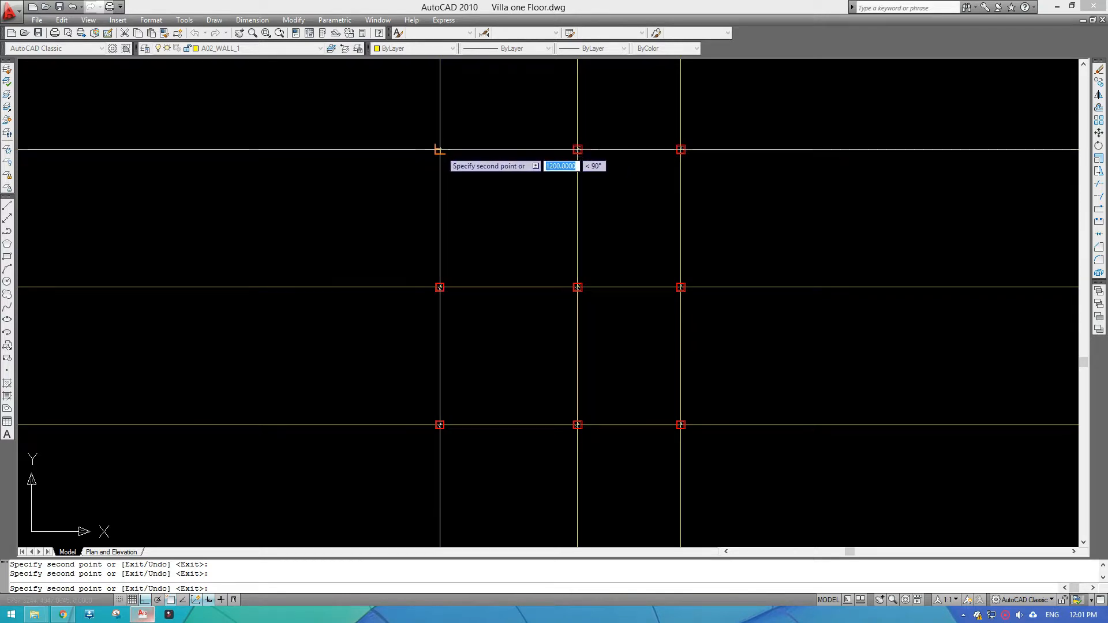
key("Escape")
scroll(441, 150, "down", 4)
Erase the four horizontal and three vertical construction lines, keeping only the column blocks
left_click(642, 120)
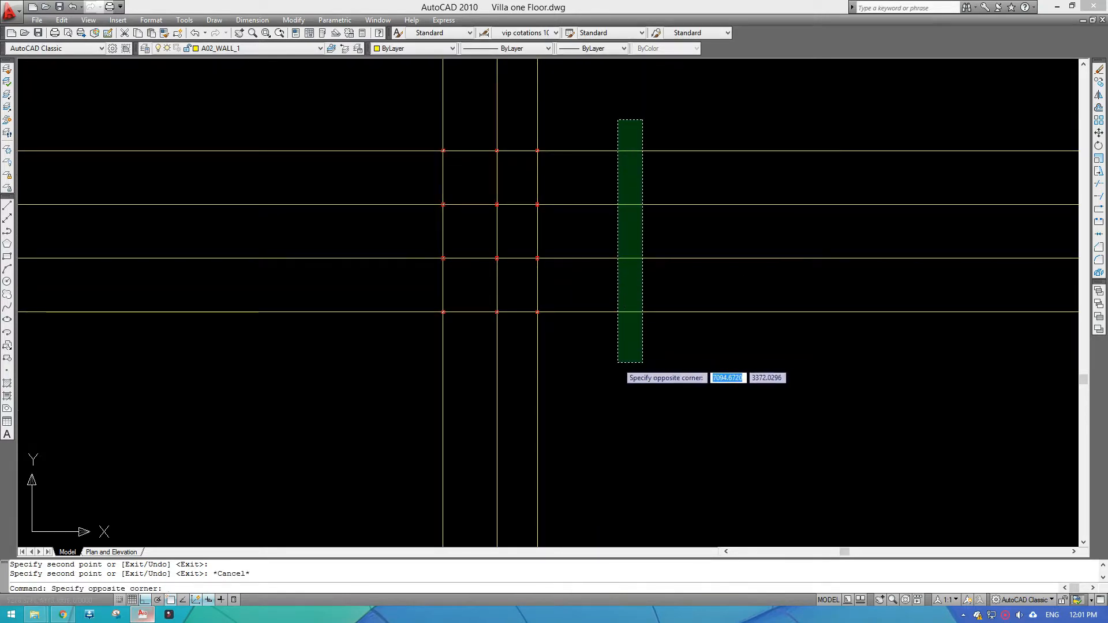
left_click(618, 363)
type("e")
key("space")
left_click(638, 371)
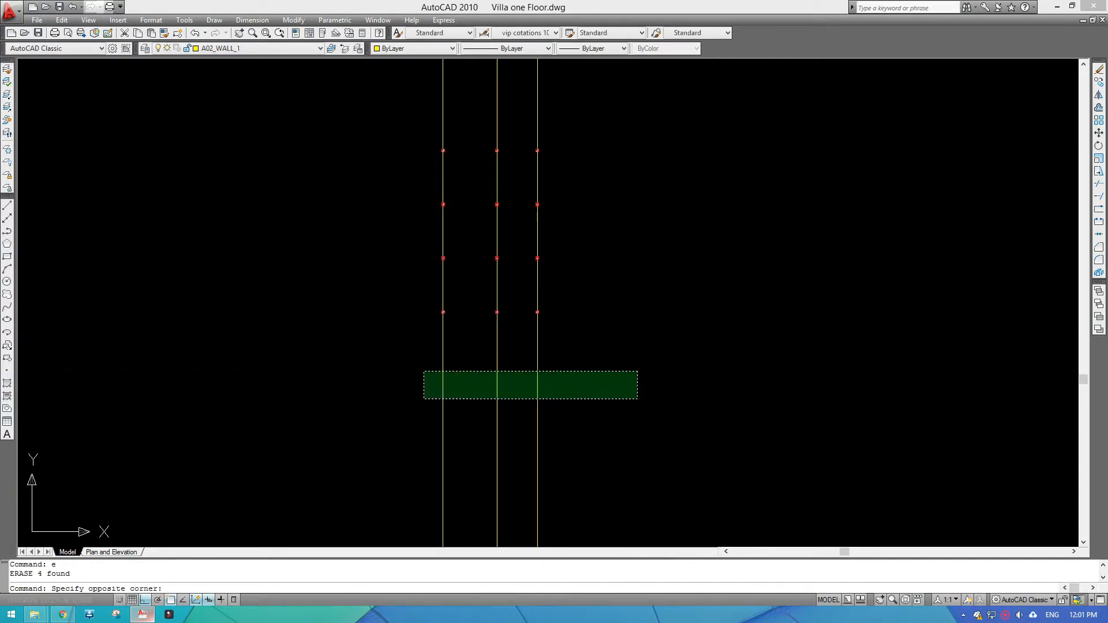
left_click(425, 398)
type("e")
key("space")
Regenerate the drawing of the column grid
scroll(458, 154, "up", 3)
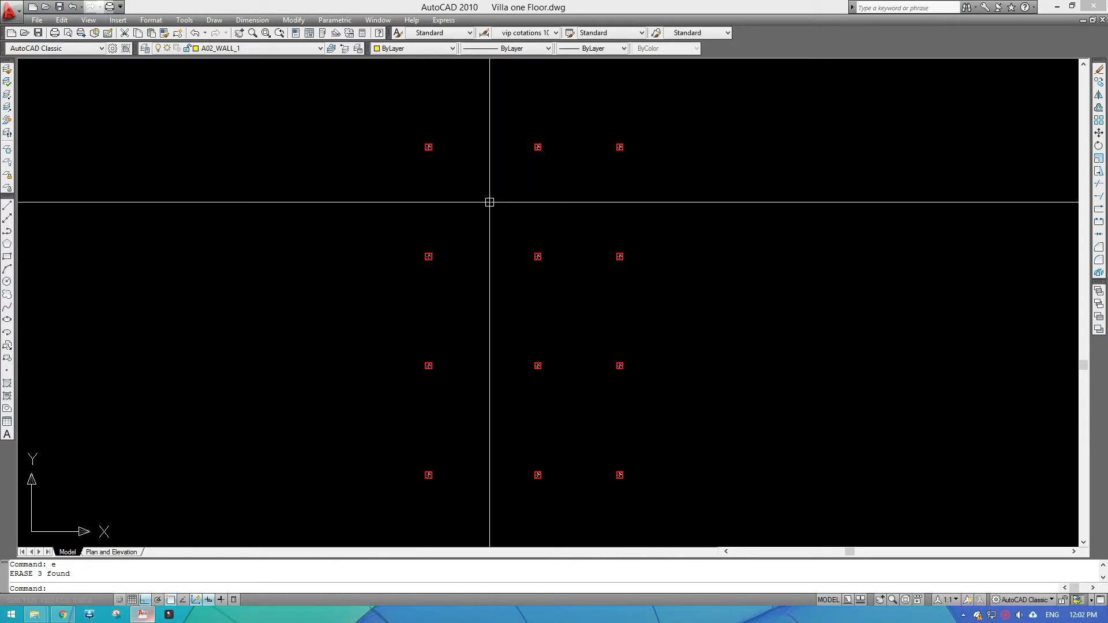
type("re")
key("space")
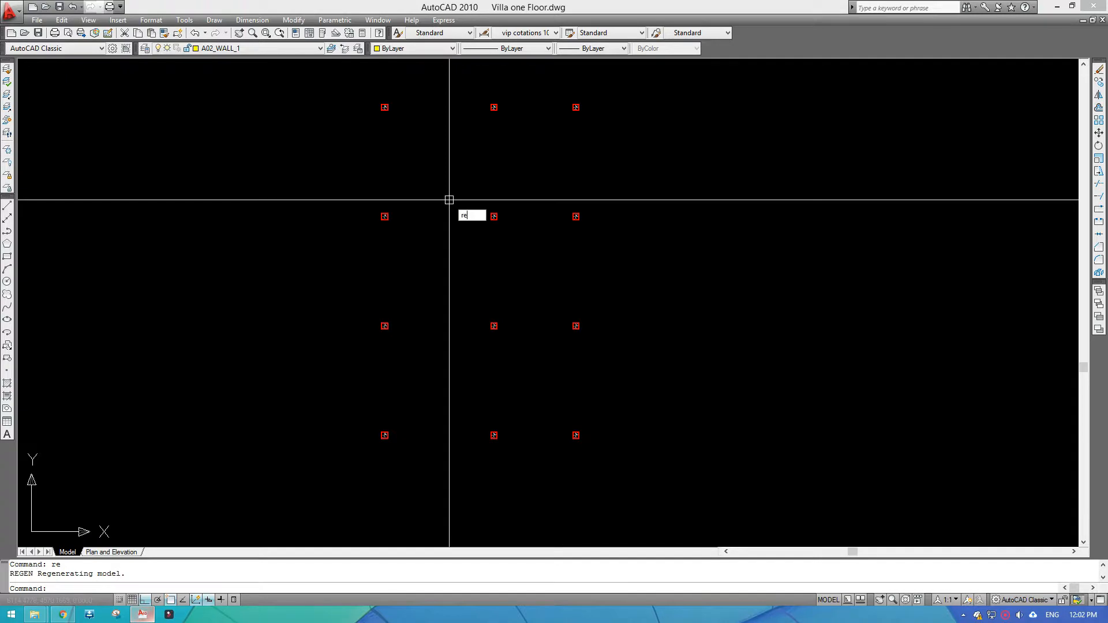
Draw a wall rectangle at full column width between the two lowest columns of the grid's left row
type("rec")
key("space")
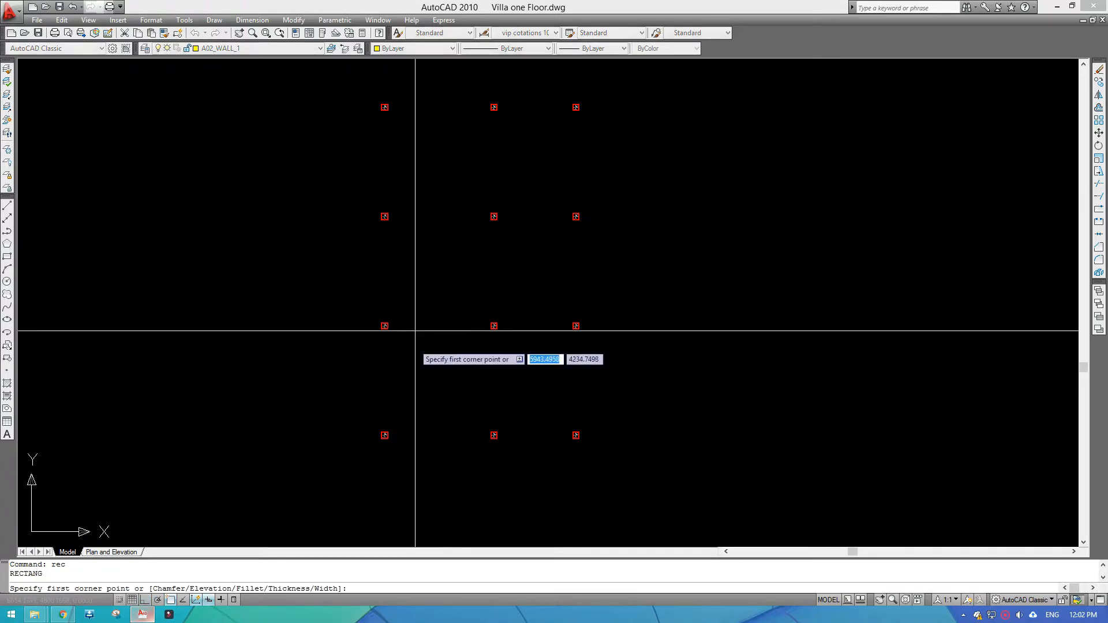
scroll(400, 231, "up", 5)
left_click(377, 125)
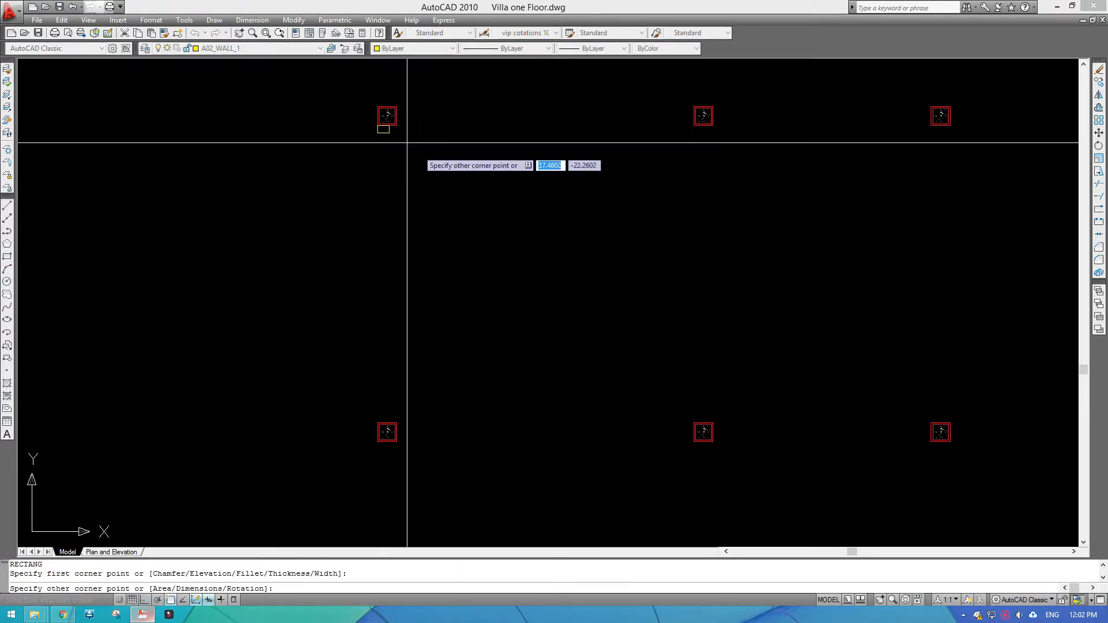
scroll(402, 395, "up", 5)
left_click(387, 471)
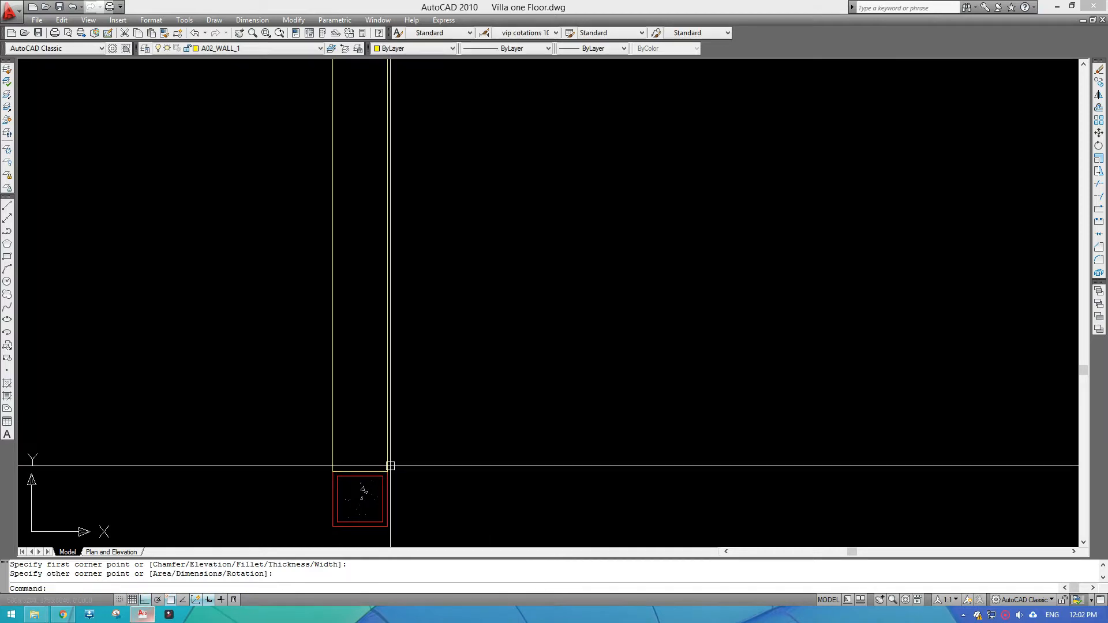
scroll(455, 253, "down", 6)
middle_click_drag(434, 226, 434, 258)
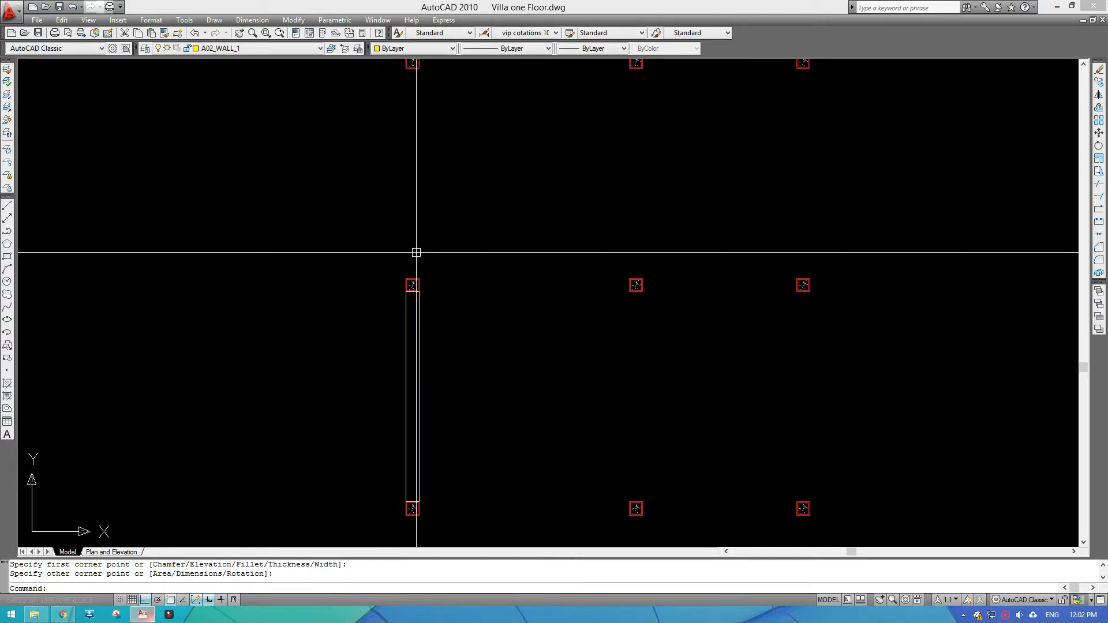
scroll(395, 264, "up", 3)
scroll(409, 269, "down", 4)
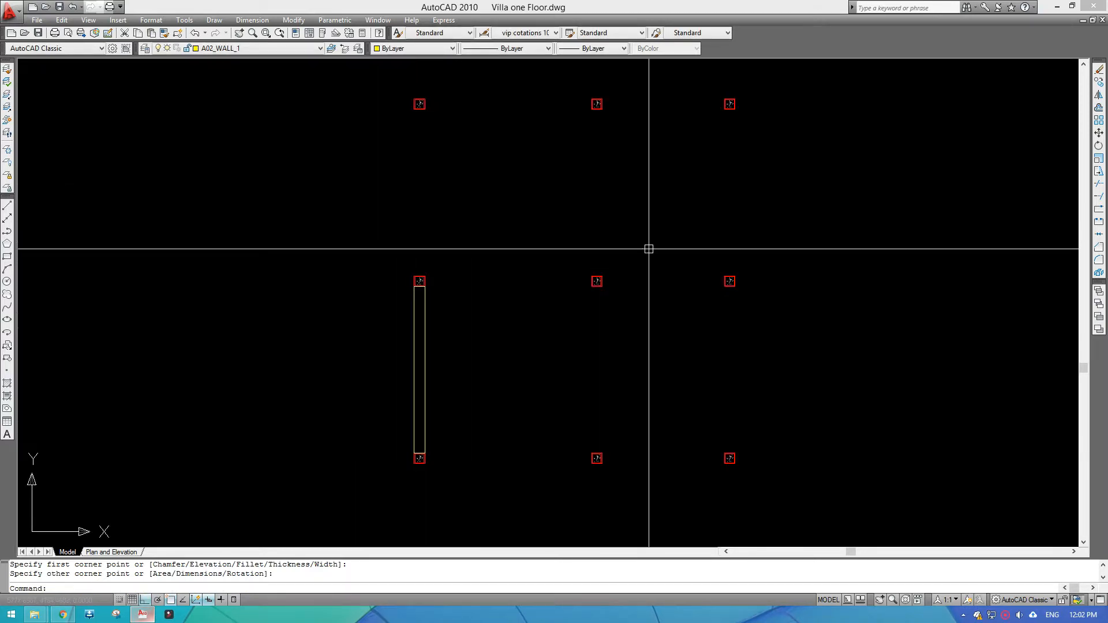
middle_click_drag(536, 457, 527, 361)
scroll(431, 375, "up", 3)
key("space")
scroll(401, 362, "up", 4)
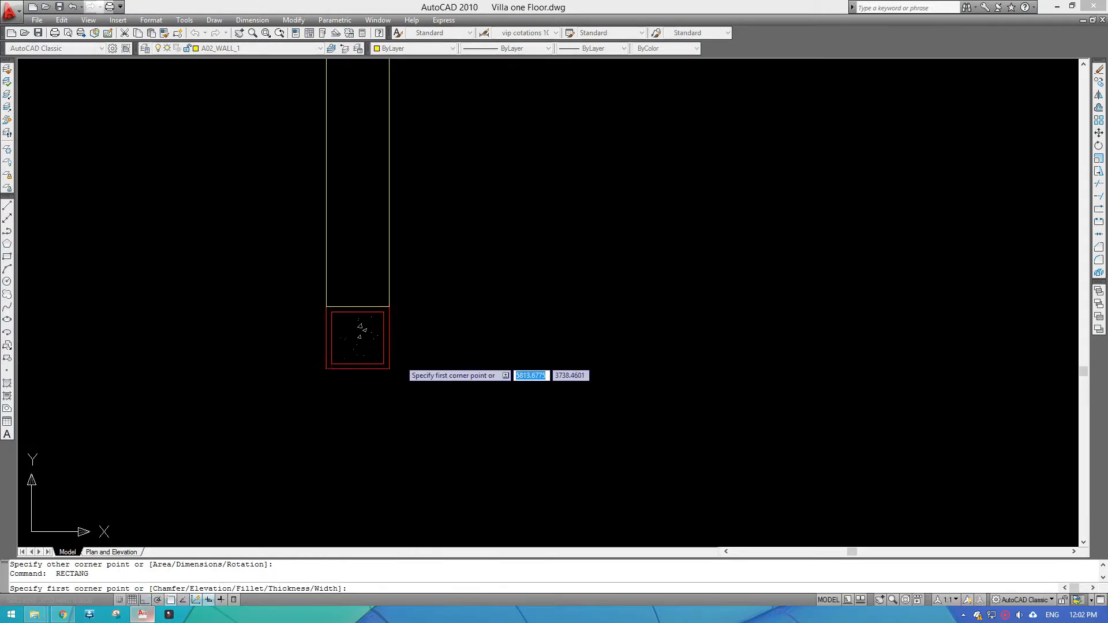
scroll(393, 305, "up", 2)
left_click(389, 306)
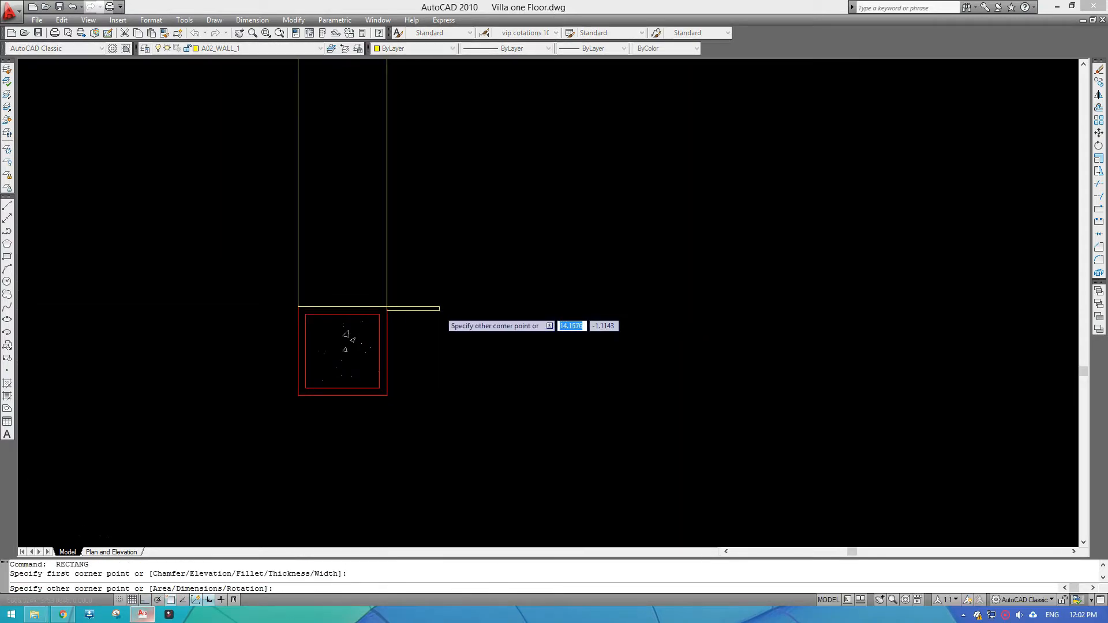
scroll(439, 310, "down", 6)
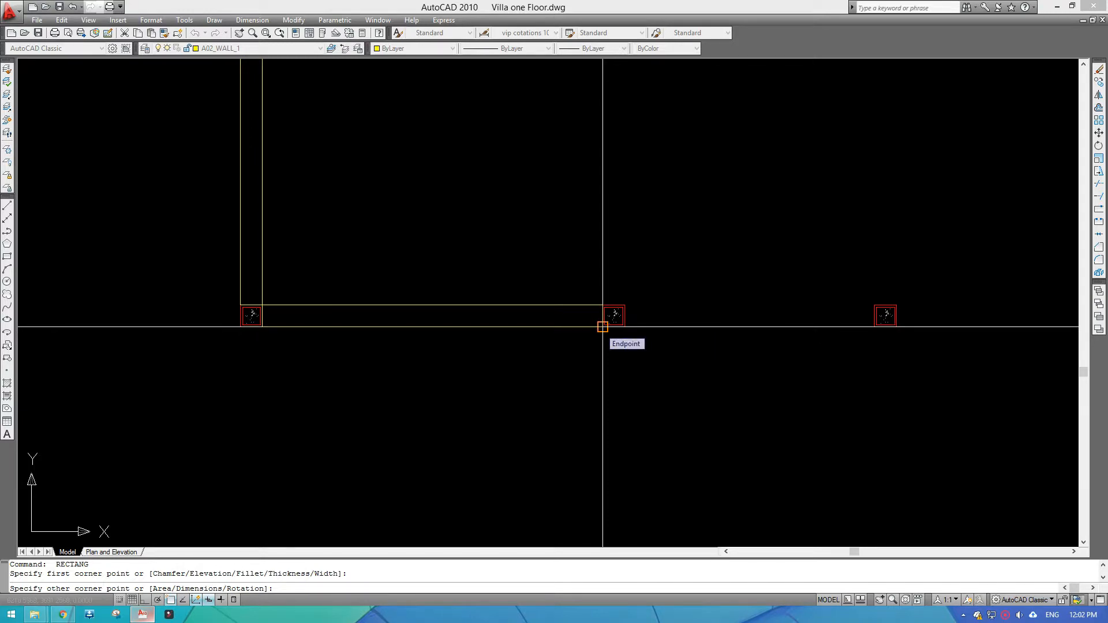
scroll(602, 327, "down", 8)
key("Escape")
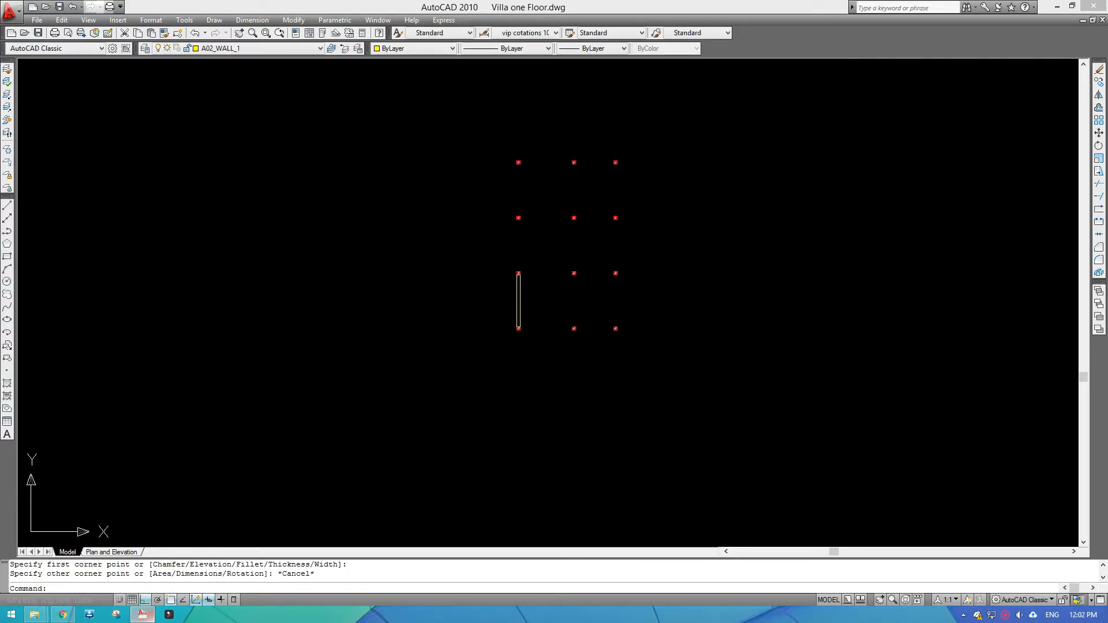
scroll(541, 318, "up", 3)
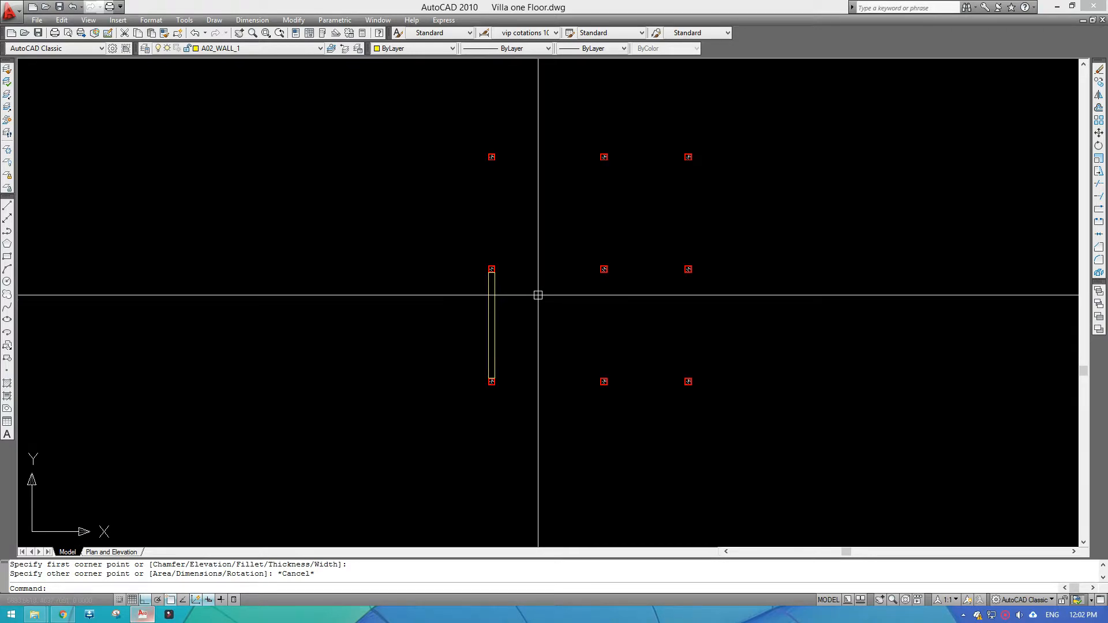
mouse_move(540, 298)
middle_mouse_down()
mouse_move(509, 368)
mouse_move(508, 410)
middle_mouse_up()
mouse_move(543, 310)
middle_mouse_down()
mouse_move(491, 332)
mouse_move(507, 243)
middle_mouse_up()
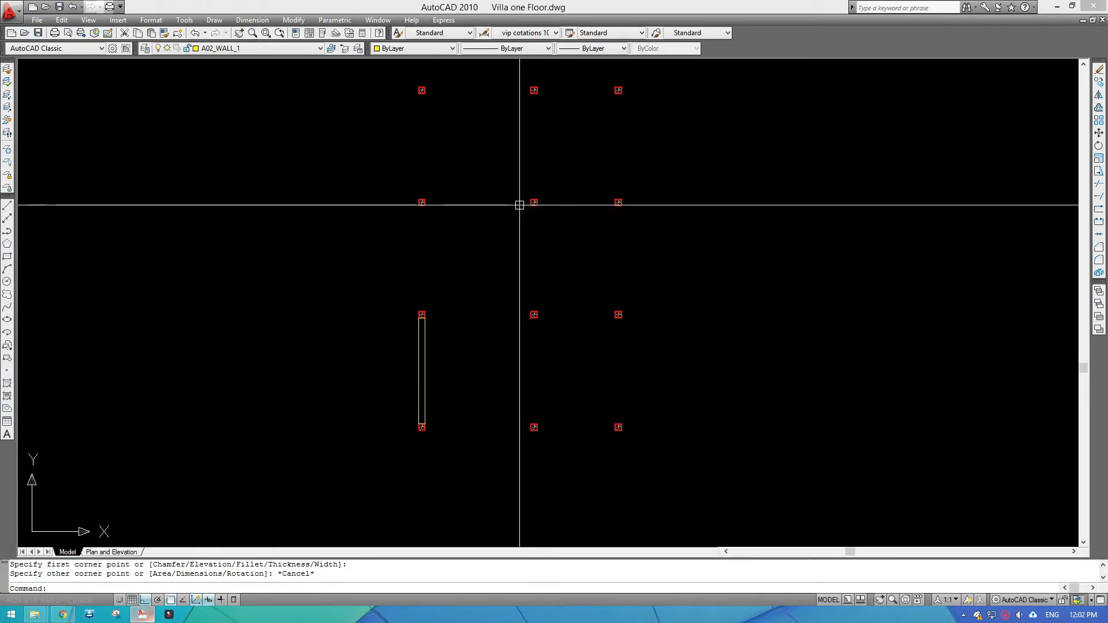
middle_click_drag(502, 203, 492, 240)
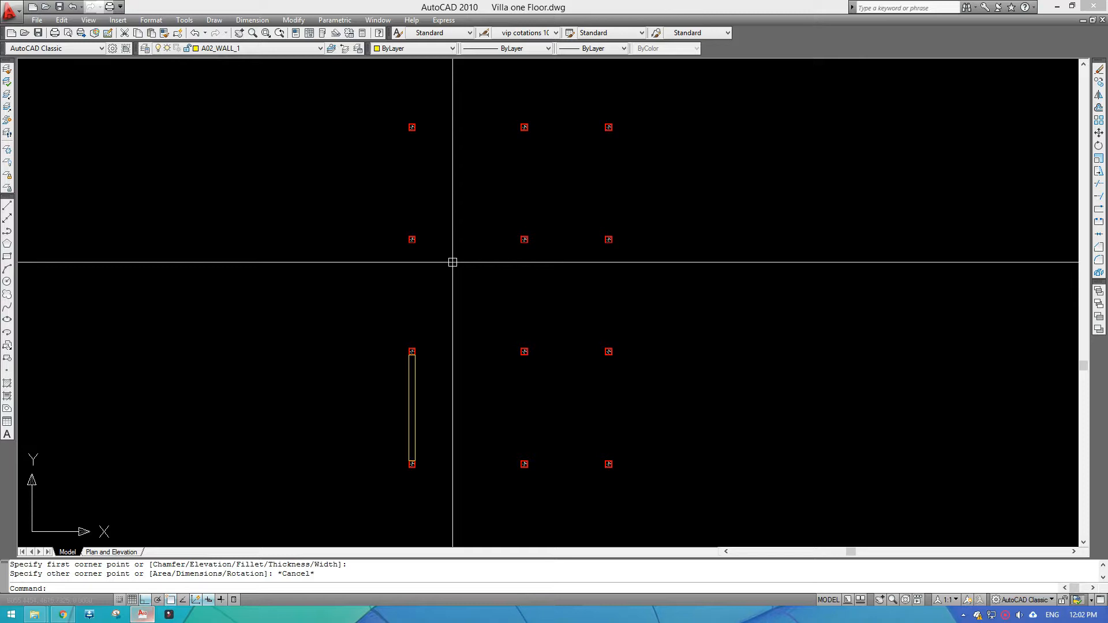
Erase the wall rectangle together with the column block at the grid's lower-left corner
key("ctrl+z")
key("ctrl+z")
left_click(472, 365)
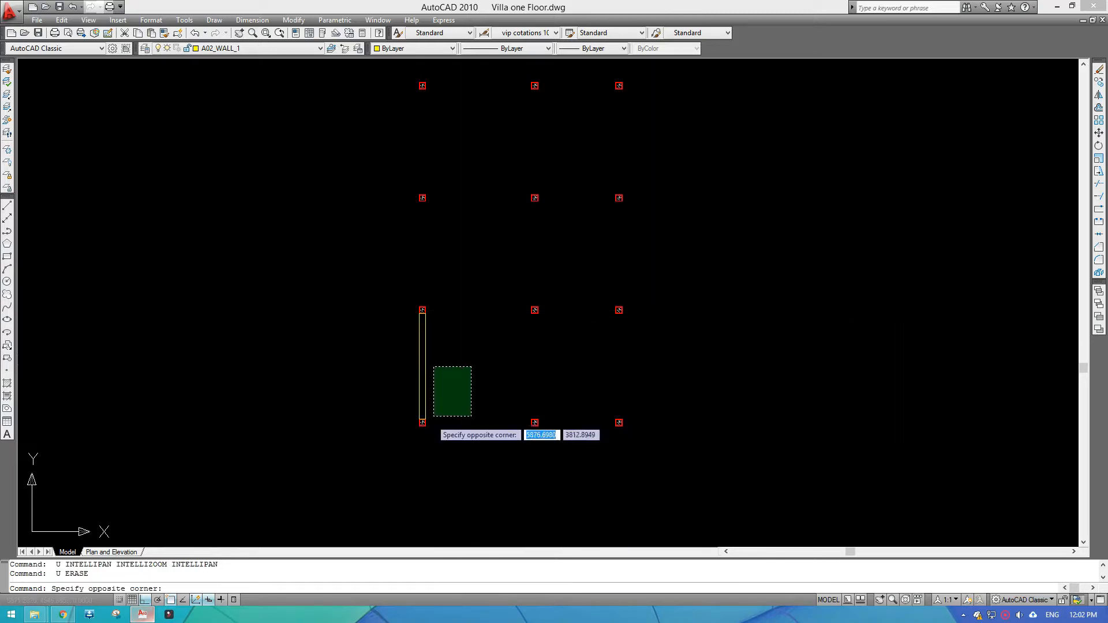
left_click(404, 431)
type("e")
key("Return")
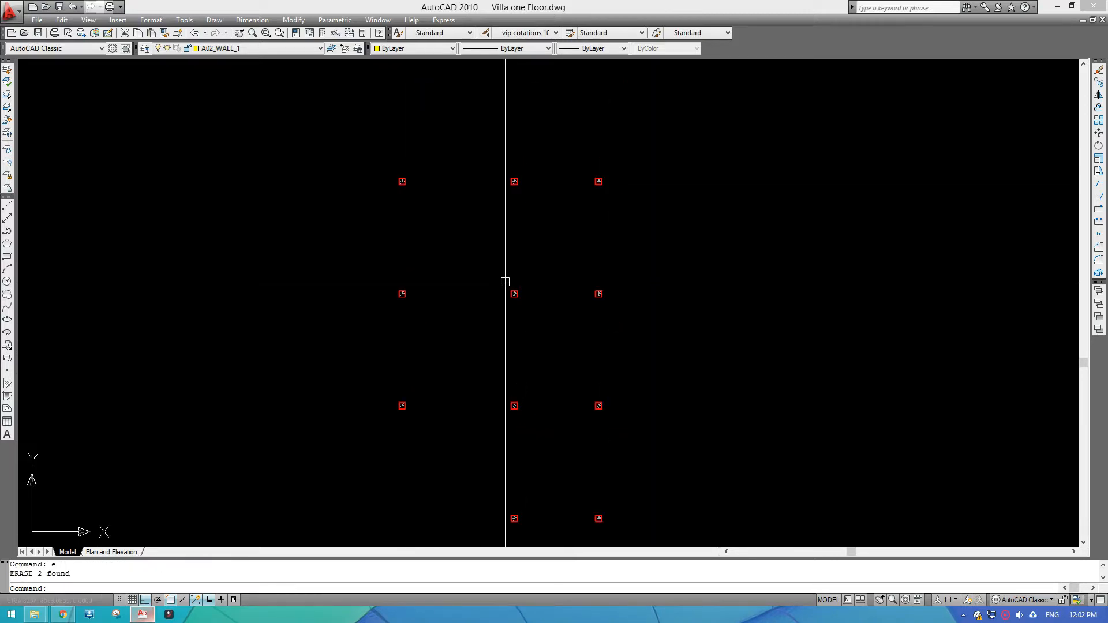
Open the floor plan sketch IMG_0027.JPG to check the room layout and return to the AutoCAD drawing
mouse_move(35, 615)
left_click(205, 549)
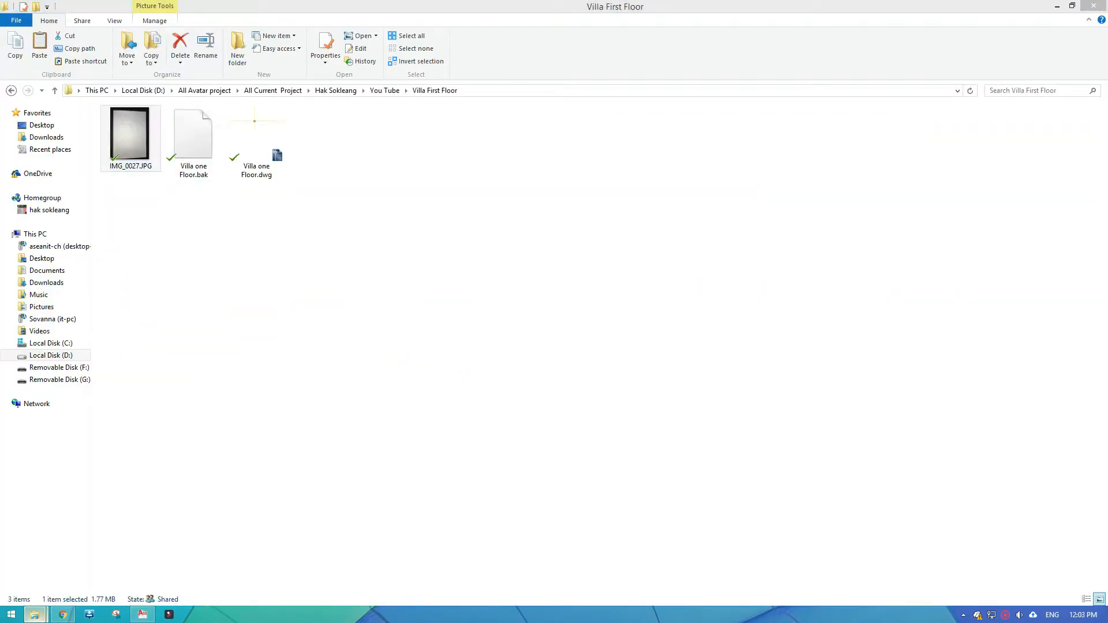
key("Return")
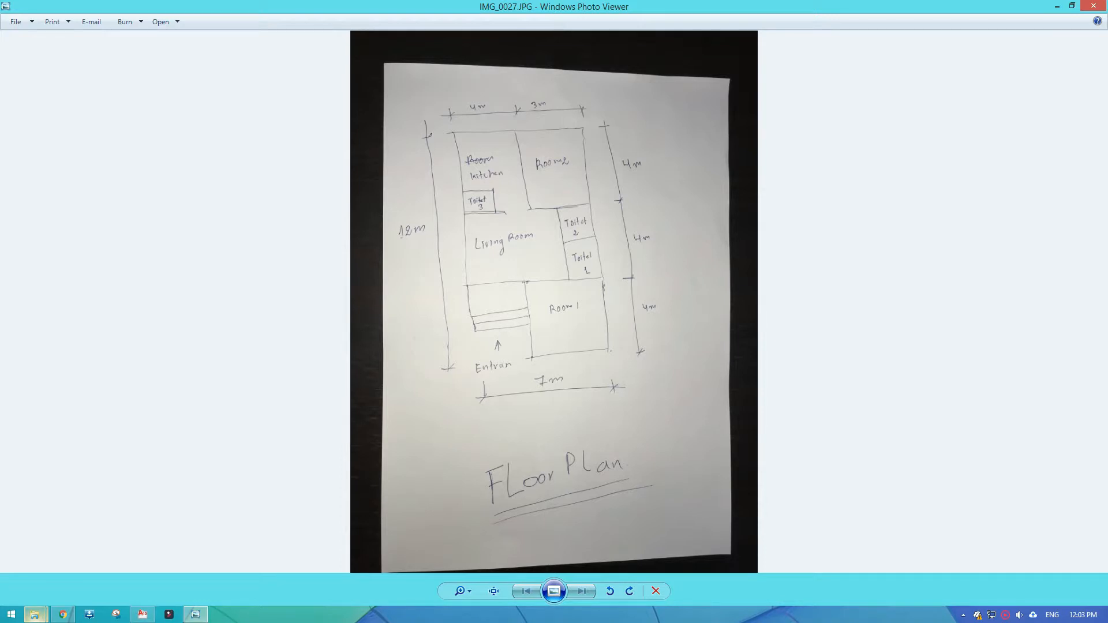
left_click(142, 614)
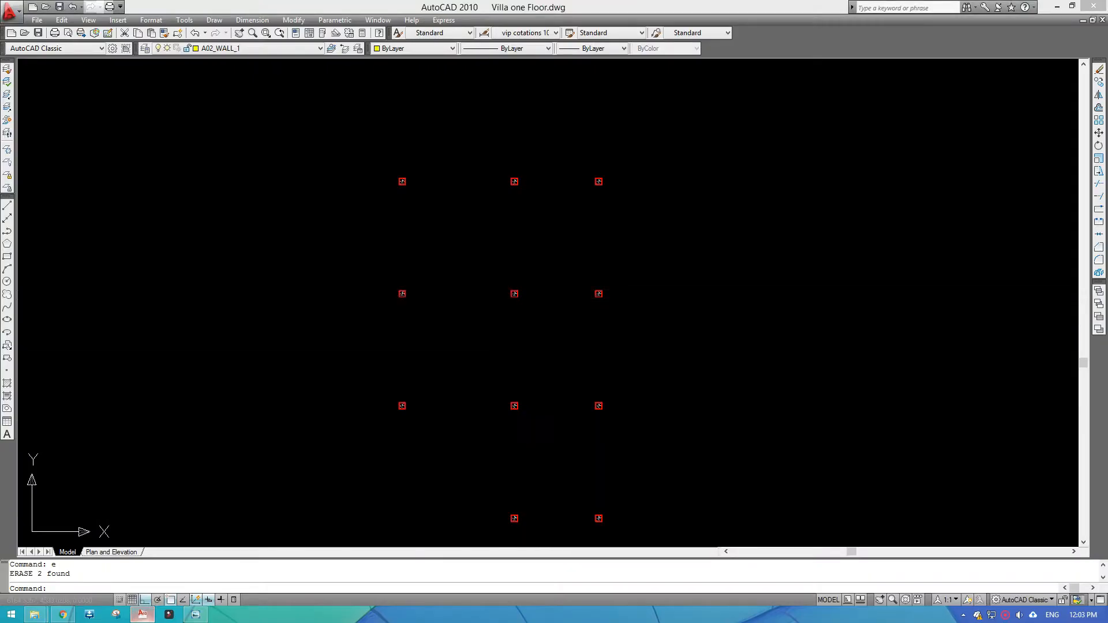
Draw a wall rectangle at full column width between the two lowest remaining columns of the left row
scroll(435, 217, "up", 2)
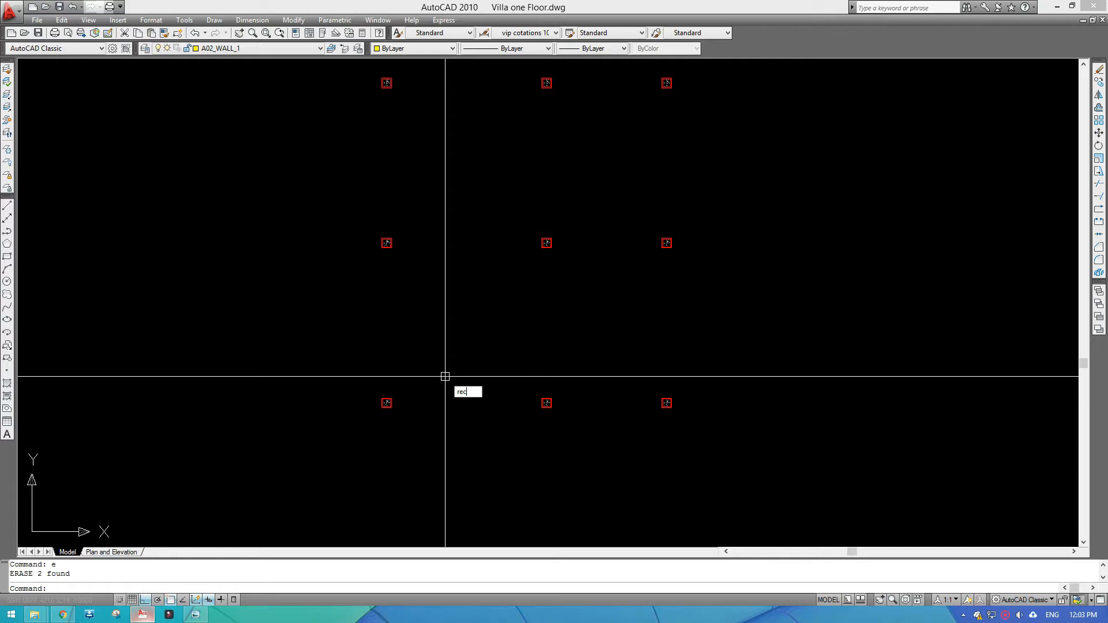
key("Return")
scroll(395, 400, "up", 3)
left_click(366, 402)
middle_click_drag(415, 260, 415, 381)
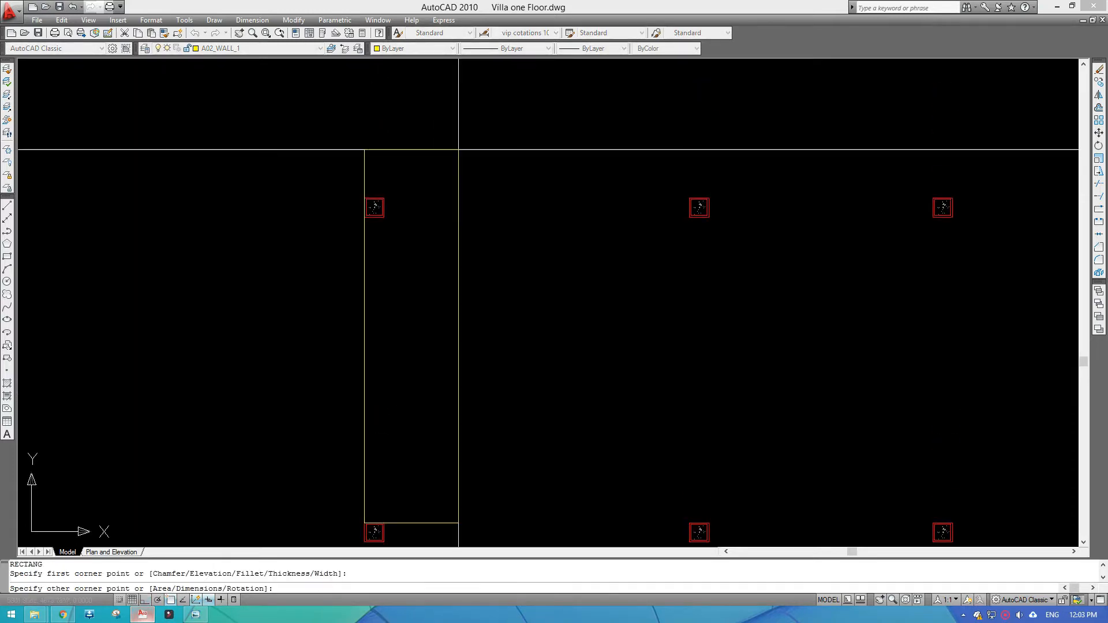
scroll(383, 238, "up", 3)
left_click(389, 206)
scroll(495, 138, "down", 2)
scroll(495, 138, "up", 4)
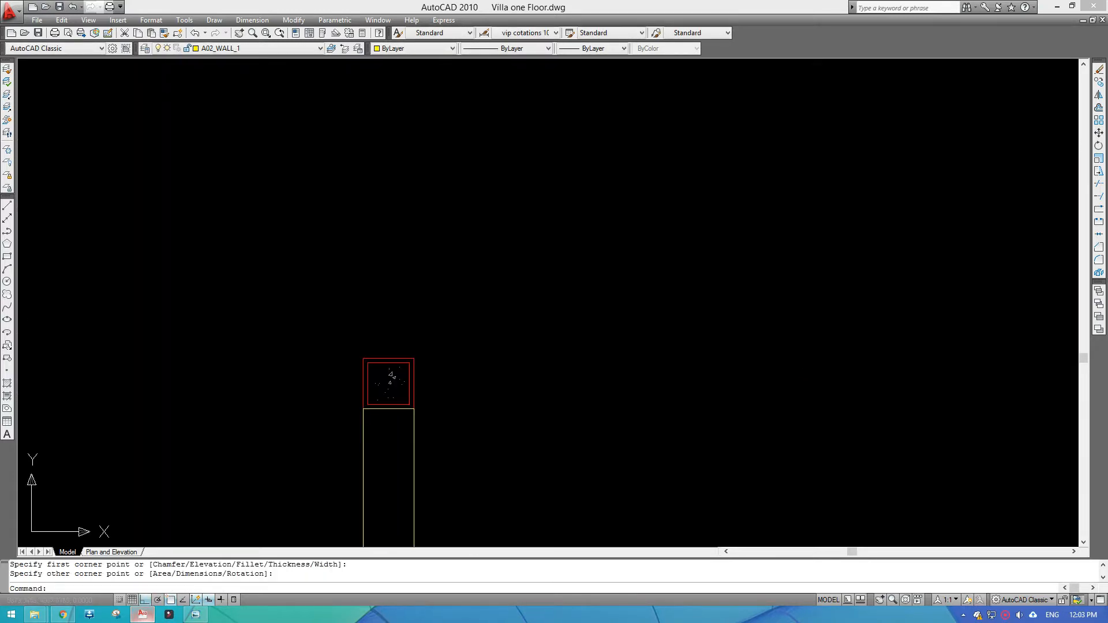
scroll(413, 341, "up", 2)
key("Return")
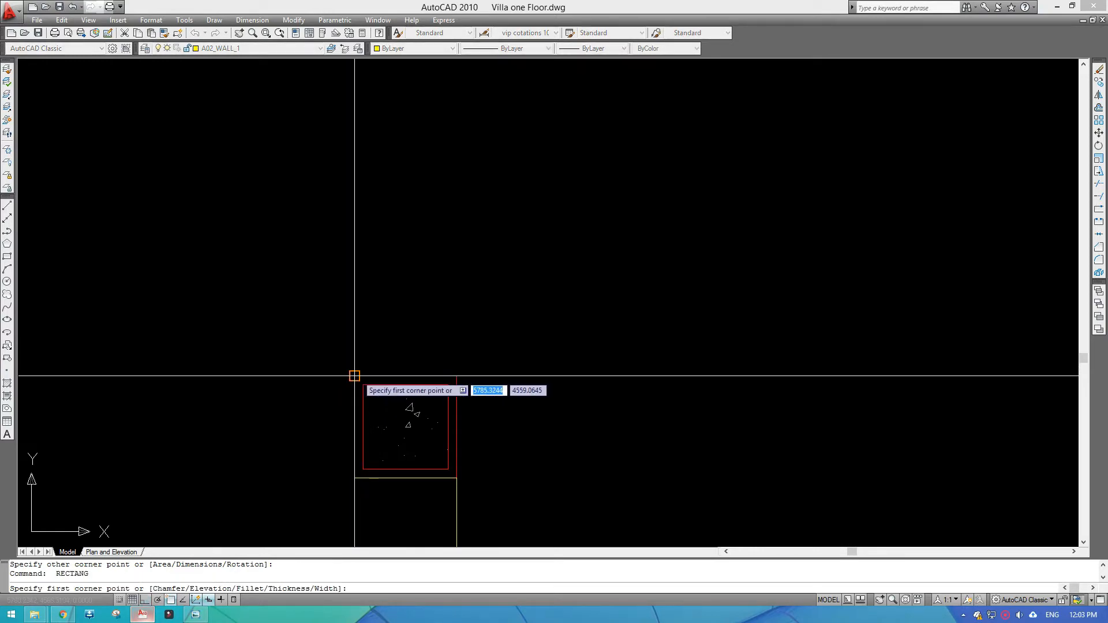
key("Escape")
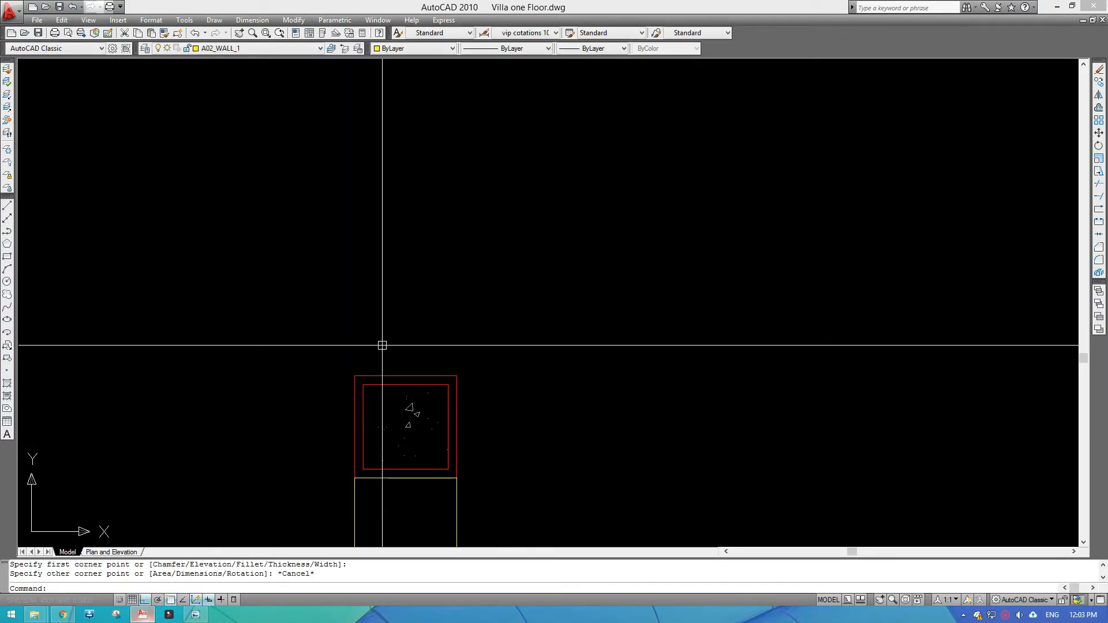
Draw a wall rectangle at full column width between the two uppermost columns of the left row
key("space")
left_click(354, 375)
scroll(443, 299, "down", 7)
middle_click_drag(502, 192, 494, 324)
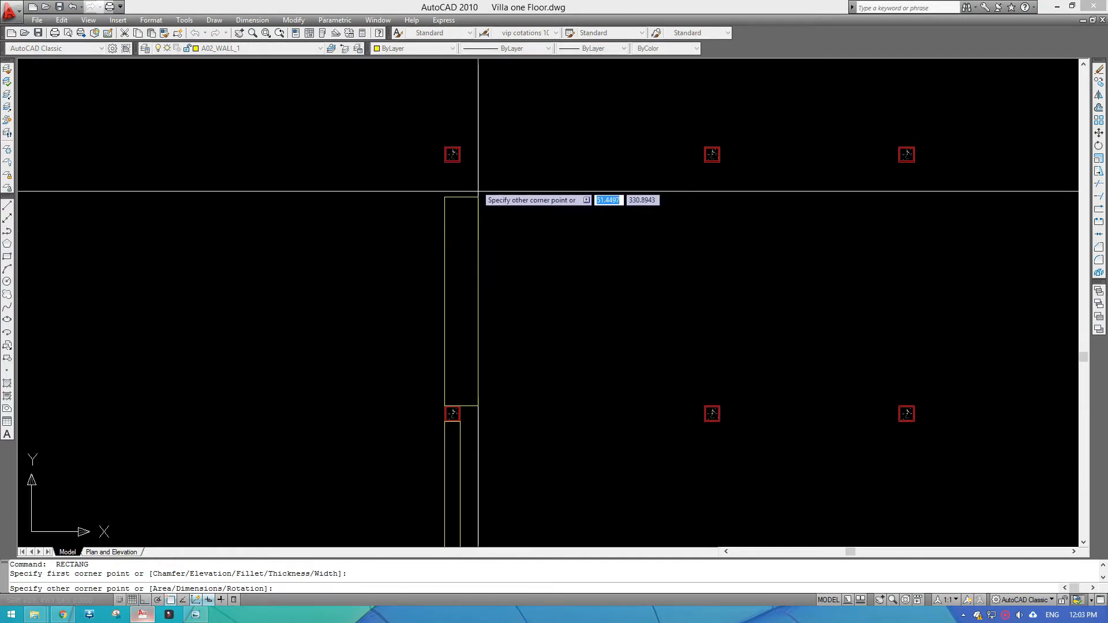
left_click(453, 155)
scroll(554, 219, "down", 6)
scroll(536, 202, "up", 7)
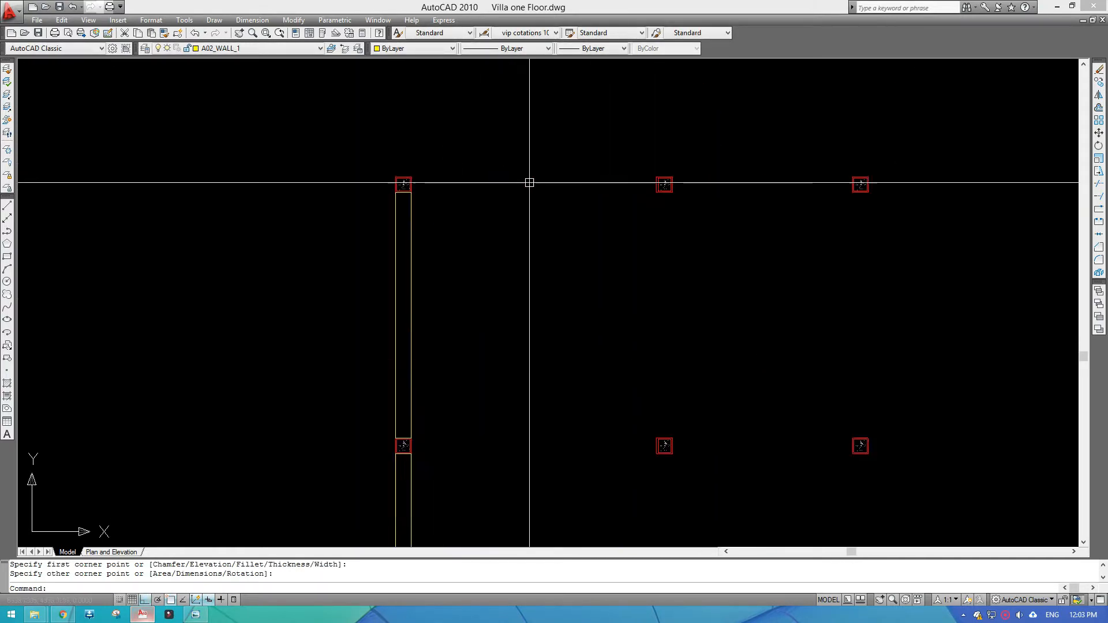
Draw a full-column-width wall rectangle between the grid's upper-left corner column and the top column of the middle row
key("space")
scroll(530, 182, "up", 2)
left_click(358, 174)
scroll(718, 208, "up", 4)
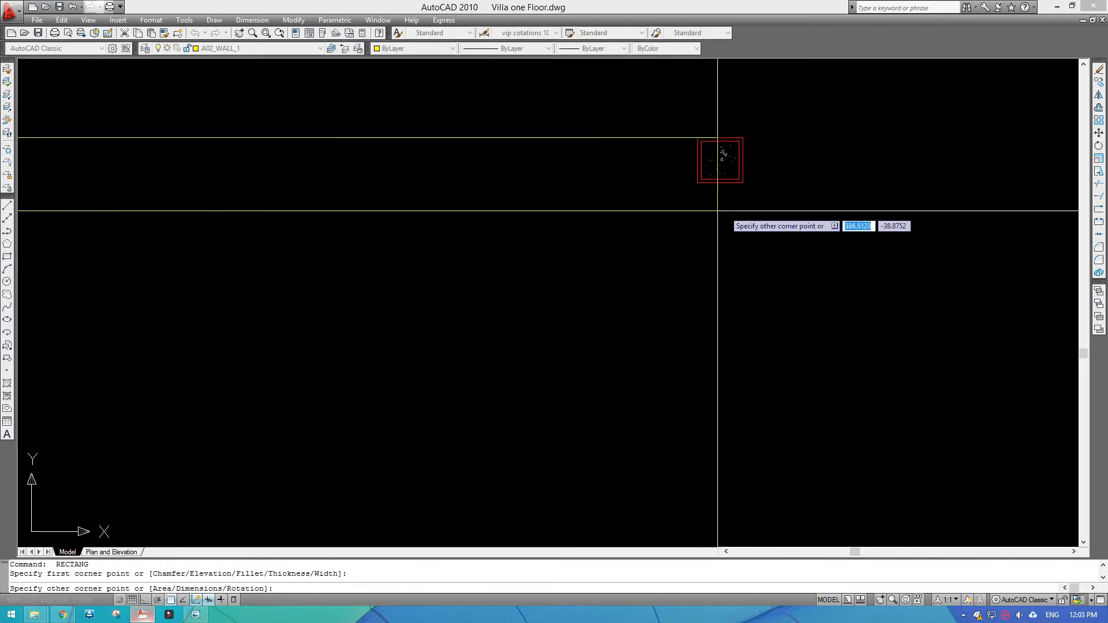
left_click(696, 184)
Draw a full-column-width wall rectangle between the top columns of the middle and right rows
key("space")
left_click(743, 137)
scroll(837, 283, "down", 2)
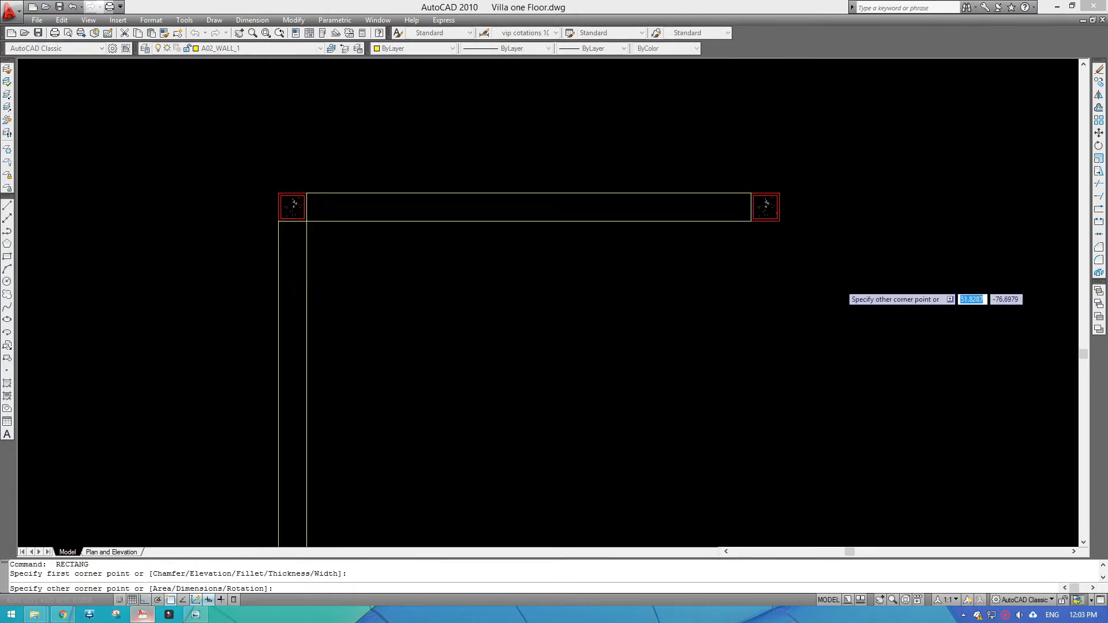
scroll(611, 304, "down", 2)
scroll(695, 247, "up", 2)
left_click(696, 206)
scroll(696, 206, "down", 2)
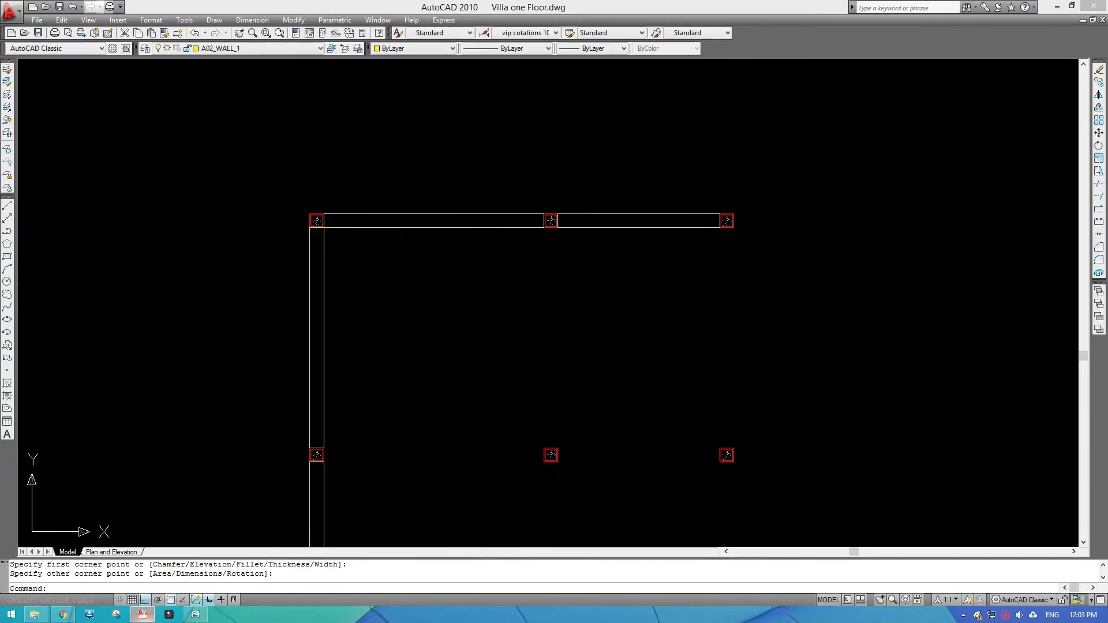
scroll(735, 242, "down", 5)
left_click(618, 230)
left_click(597, 242)
left_click(616, 306)
left_click(588, 320)
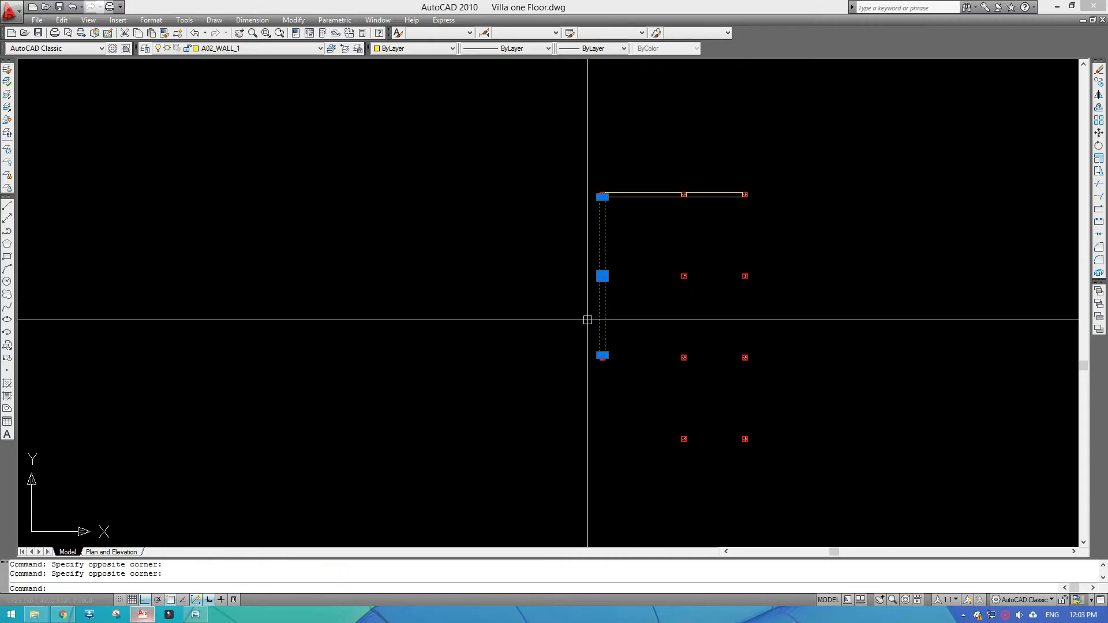
key("Return")
scroll(606, 259, "up", 3)
key("Escape")
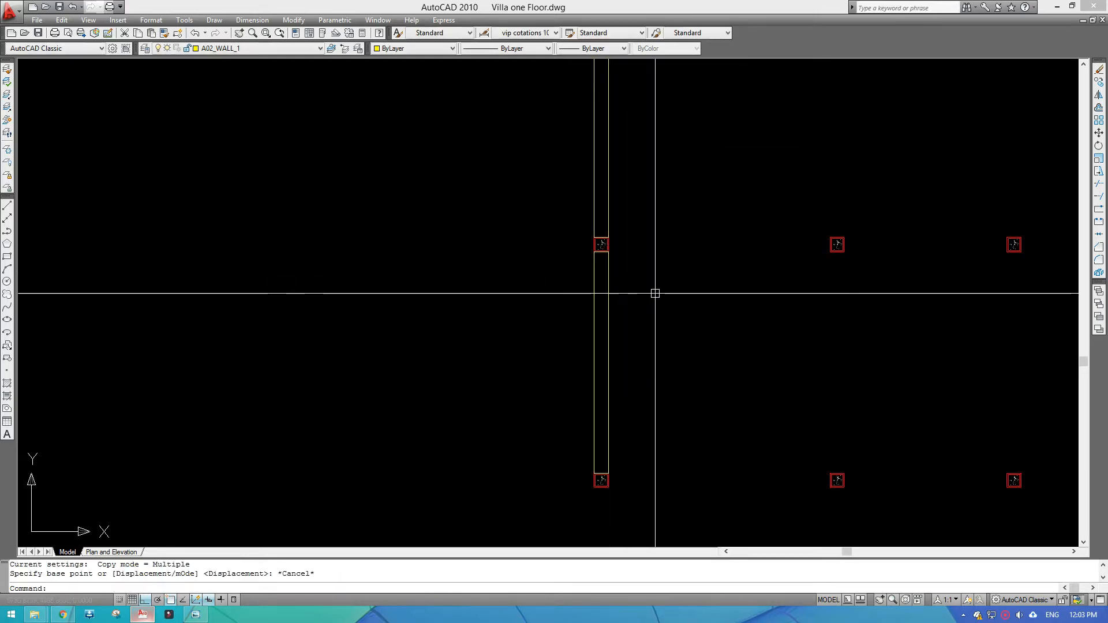
Copy both wall rectangles of the left row onto the upper two bays of the right column row
left_click(644, 198)
left_click(476, 212)
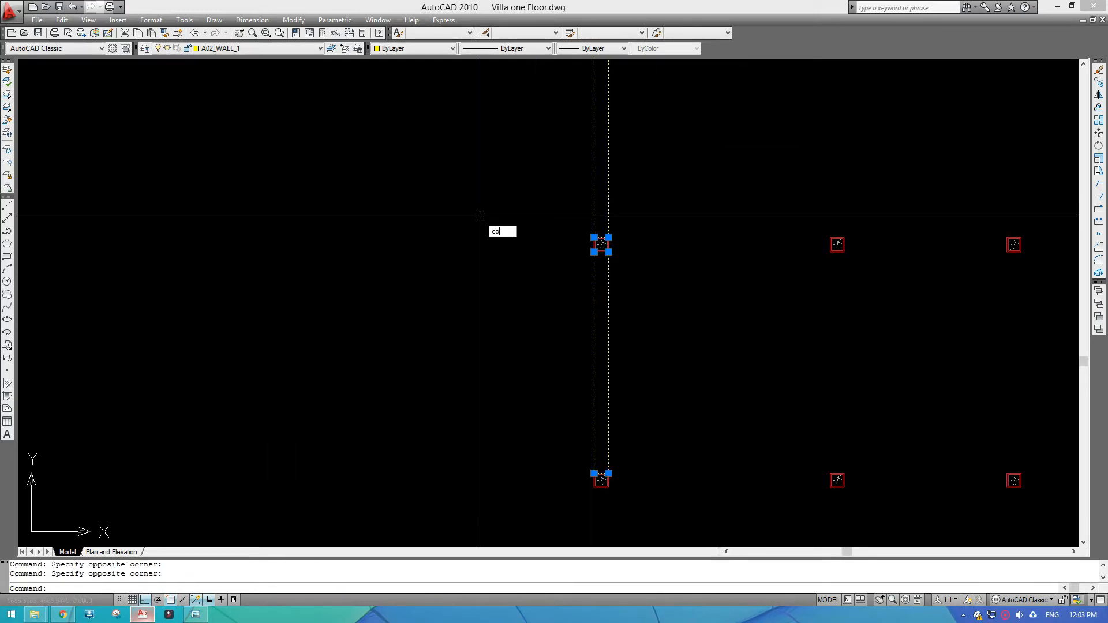
type("co")
key("Return")
left_click(618, 229)
scroll(640, 228, "down", 3)
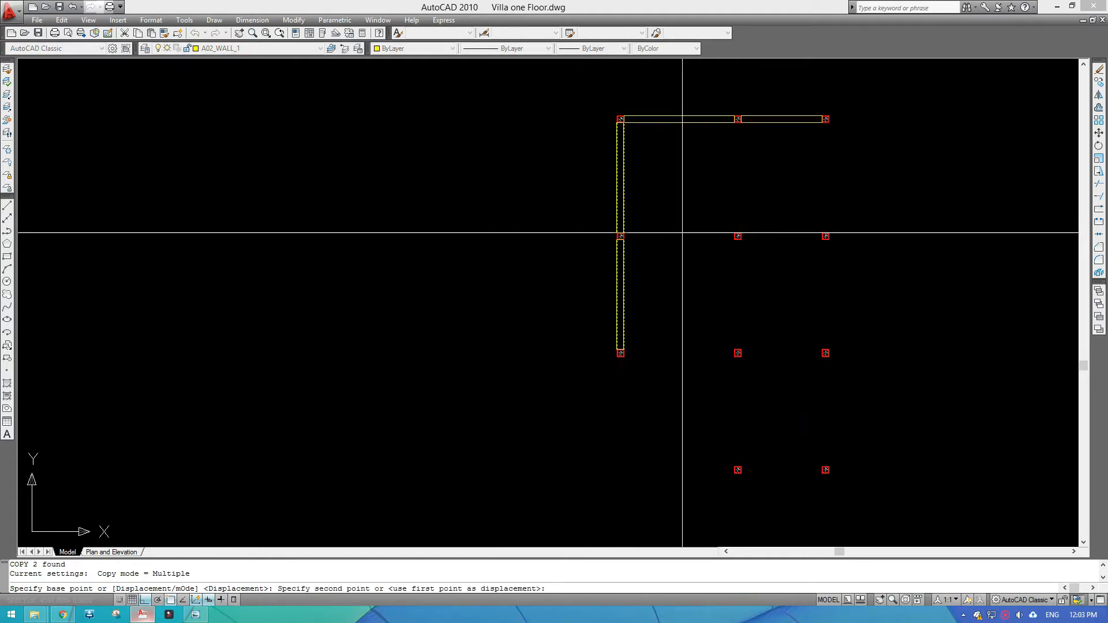
middle_click_drag(826, 234, 624, 235)
scroll(628, 232, "up", 6)
left_click(622, 240)
scroll(639, 240, "down", 4)
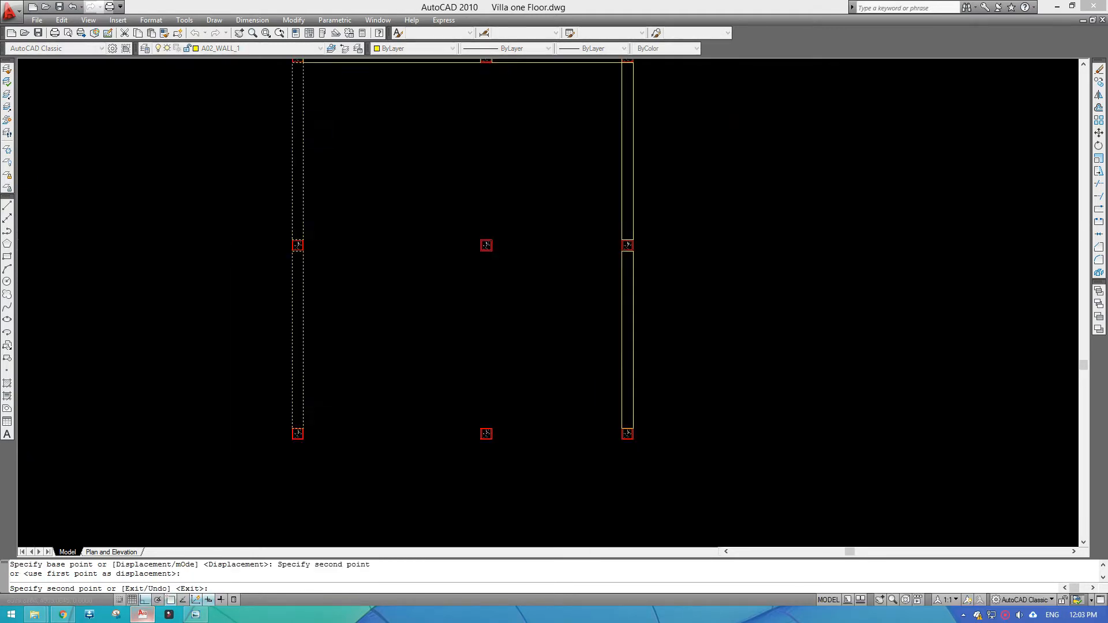
scroll(657, 244, "down", 3)
key("Escape")
Copy the right row's lower wall one bay down, between its two lowest columns
middle_click_drag(679, 321, 681, 242)
left_click(689, 242)
left_click(633, 216)
scroll(645, 184, "up", 6)
type("co")
key("Return")
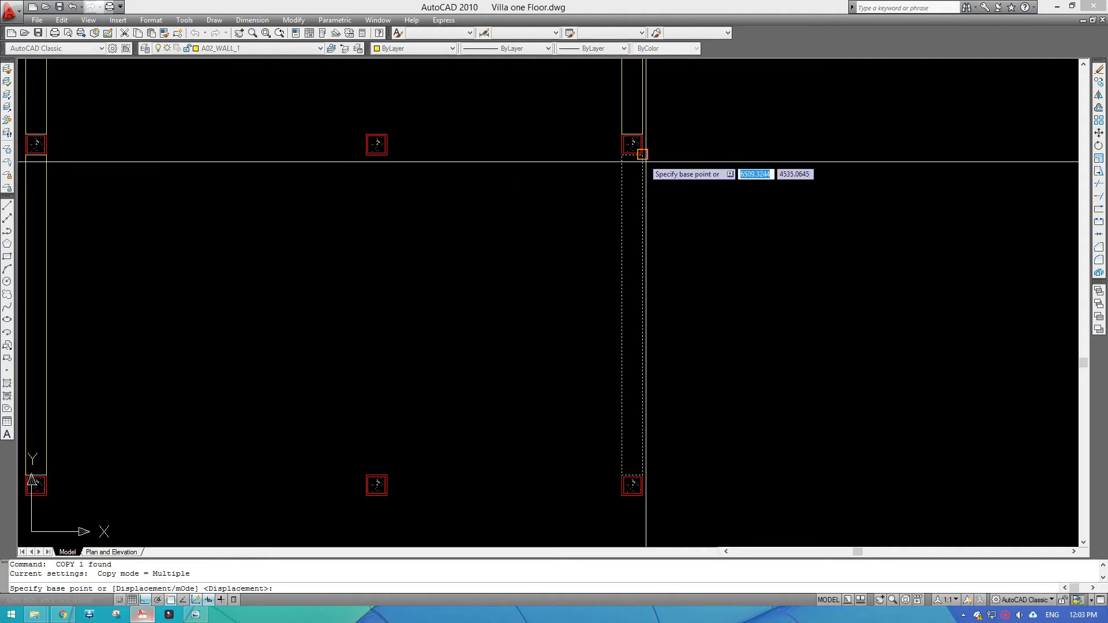
left_click(642, 154)
scroll(662, 122, "down", 4)
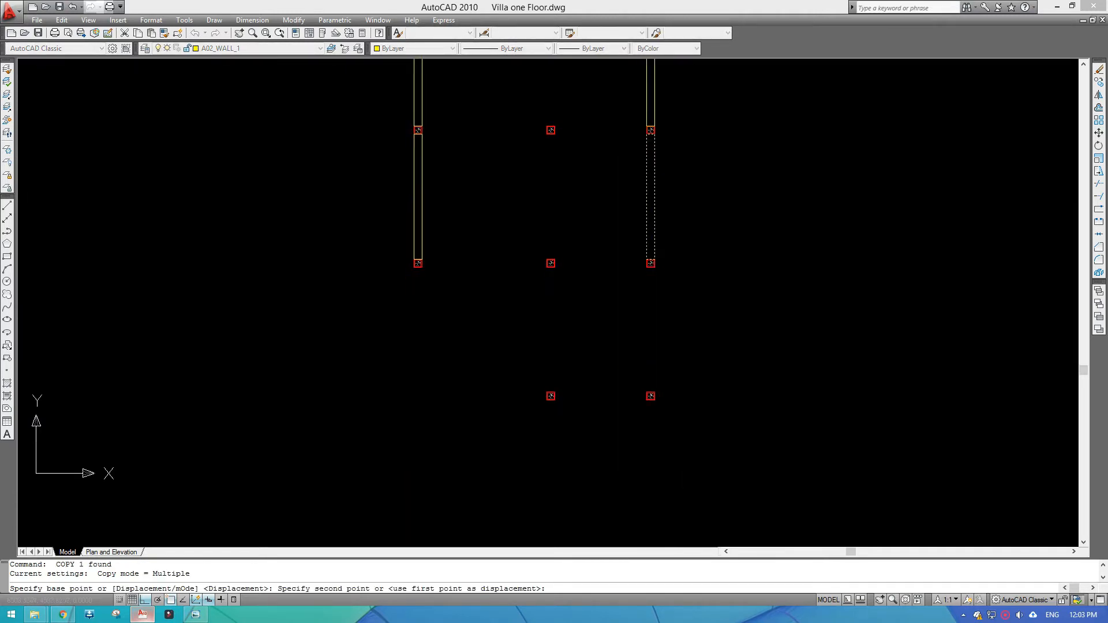
scroll(663, 282, "up", 3)
left_click(651, 264)
key("Escape")
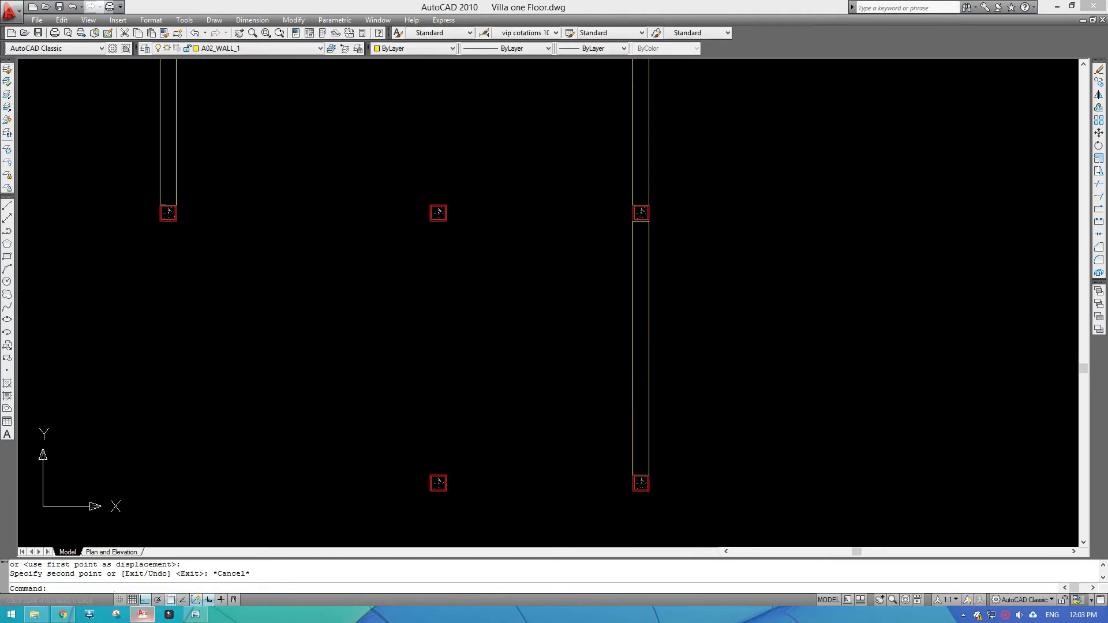
Draw a full-column-width wall rectangle between the two lowest columns of the middle row
scroll(616, 333, "down", 4)
scroll(575, 271, "up", 2)
type("re")
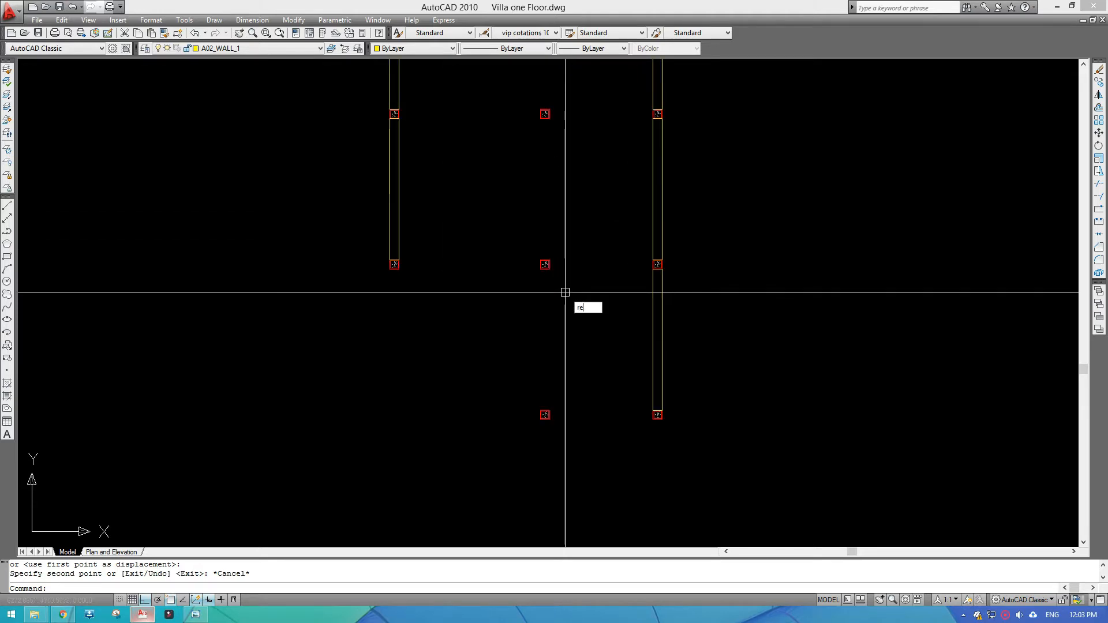
type("c")
key("Return")
scroll(548, 292, "up", 3)
left_click(524, 250)
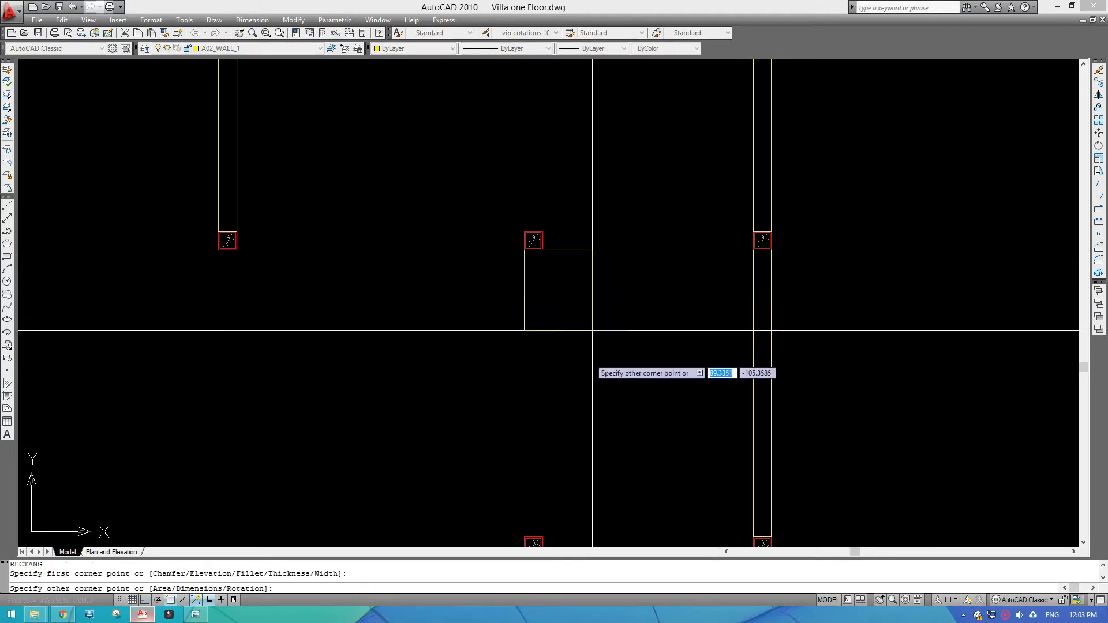
middle_click_drag(558, 520, 558, 371)
scroll(559, 371, "up", 3)
left_click(539, 383)
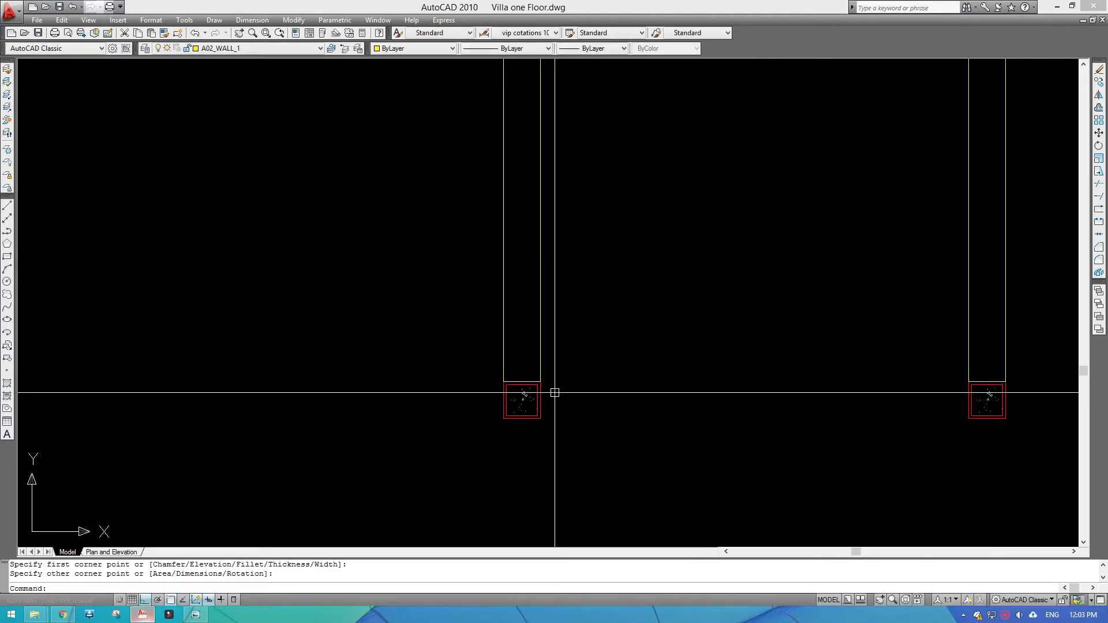
Draw a full-column-width wall rectangle between the lowest columns of the middle and right rows
key("Return")
left_click(540, 418)
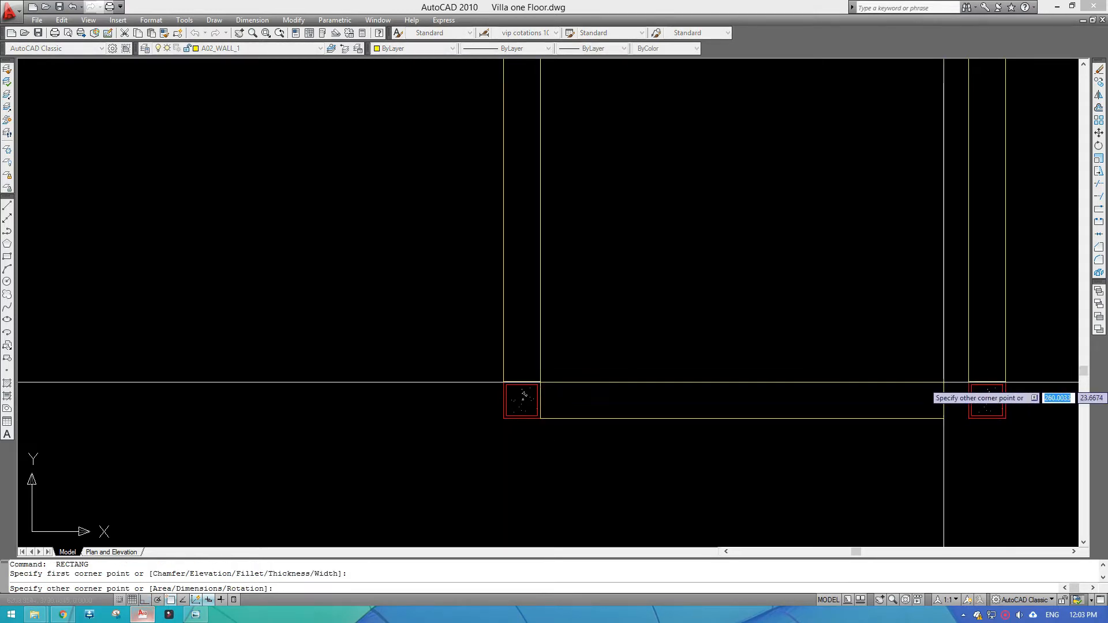
left_click(969, 382)
scroll(621, 321, "down", 5)
scroll(588, 309, "up", 4)
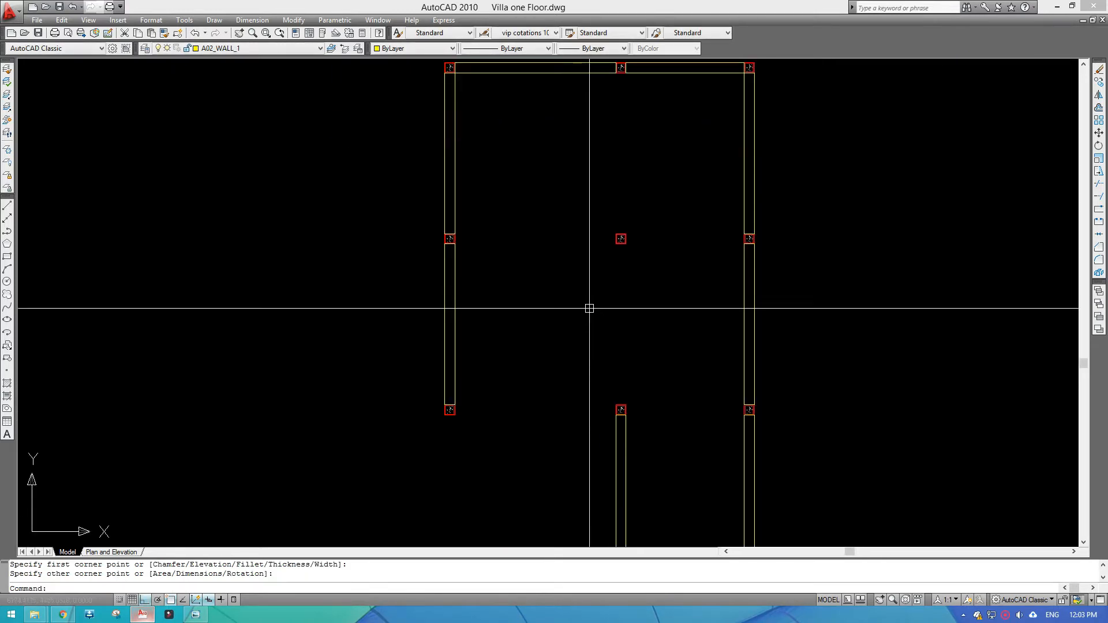
Draw a half-column-width wall between the two uppermost columns of the middle row, along the columns' left half
middle_click_drag(588, 227, 567, 289)
key("Return")
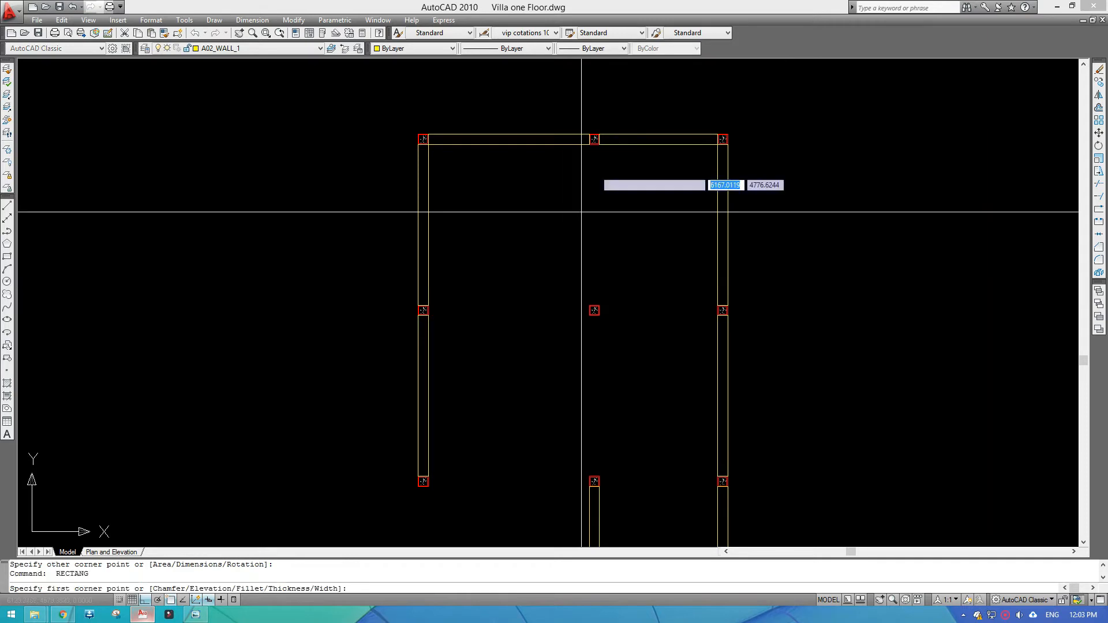
scroll(585, 173, "up", 3)
left_click(584, 125)
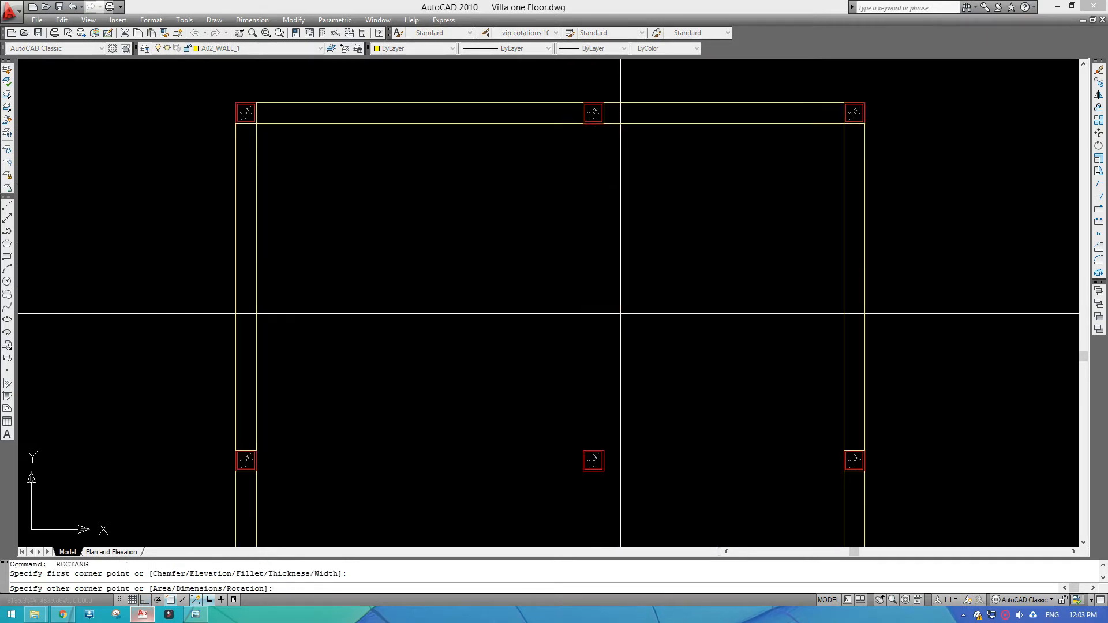
middle_click_drag(591, 402, 600, 311)
scroll(602, 312, "up", 3)
left_click(600, 410)
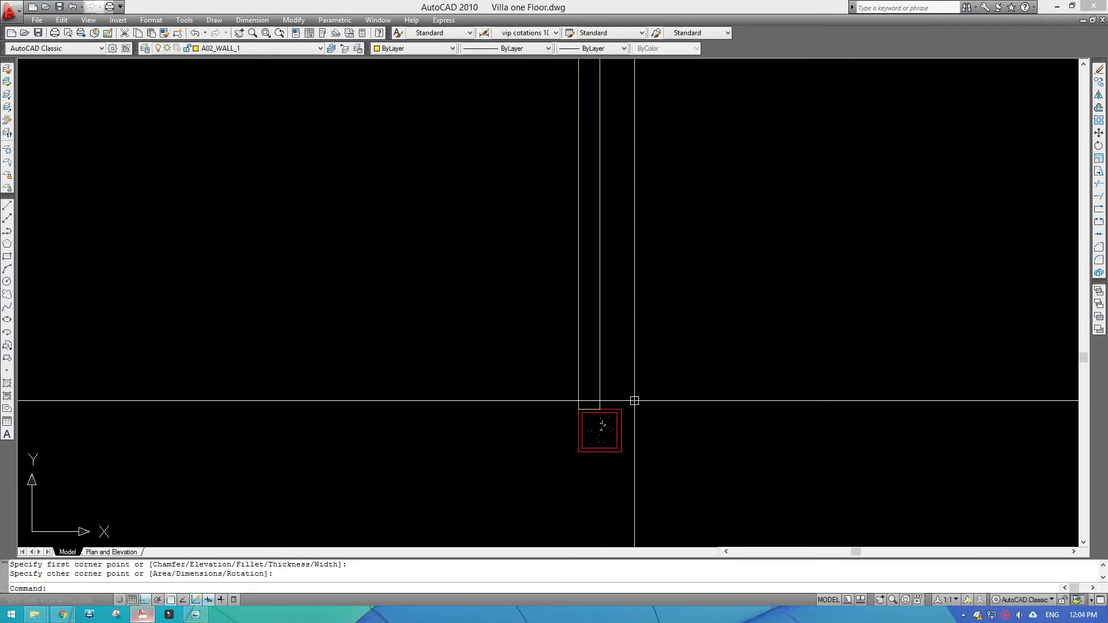
Draw a half-column-width wall between the second columns of the middle and right rows, along the columns' lower half
middle_click_drag(639, 458, 502, 275)
key("Return")
left_click(484, 269)
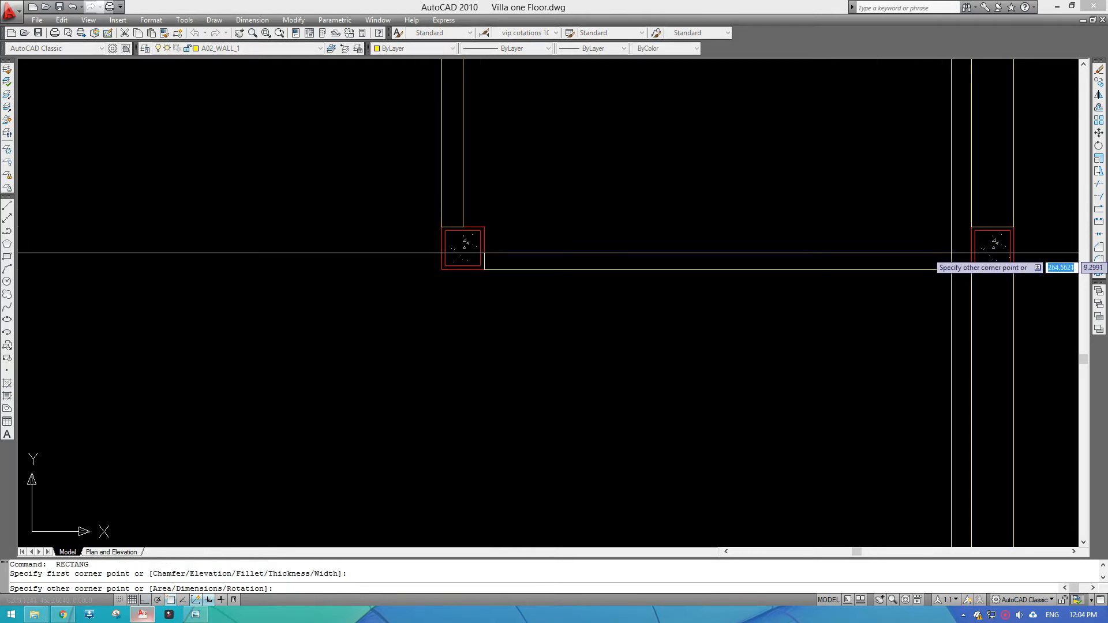
left_click(971, 248)
scroll(692, 223, "down", 3)
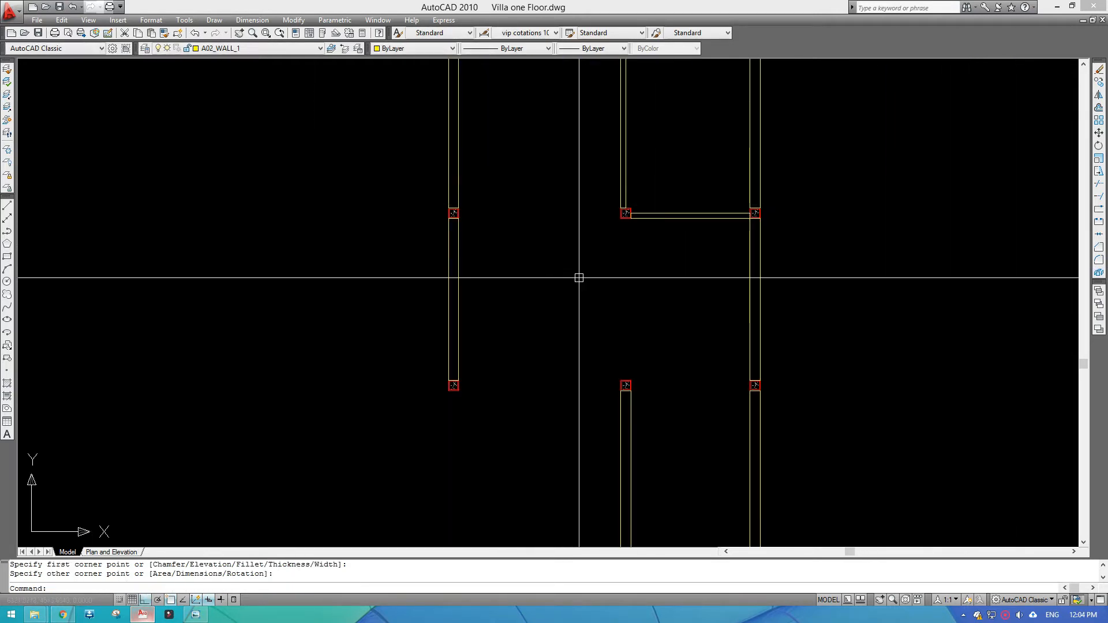
Draw a full-column-width wall rectangle between the left row's lowest column and the neighbouring middle-row column
middle_click_drag(577, 277, 589, 220)
key("Return")
scroll(478, 327, "up", 7)
key("Escape")
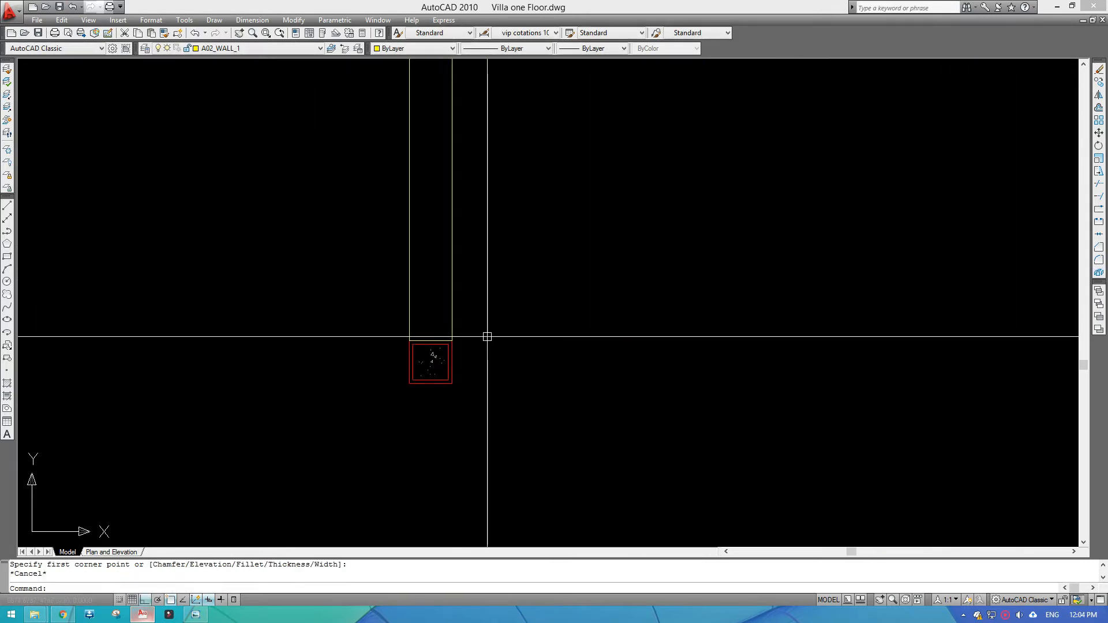
type("rec")
key("Return")
left_click(452, 341)
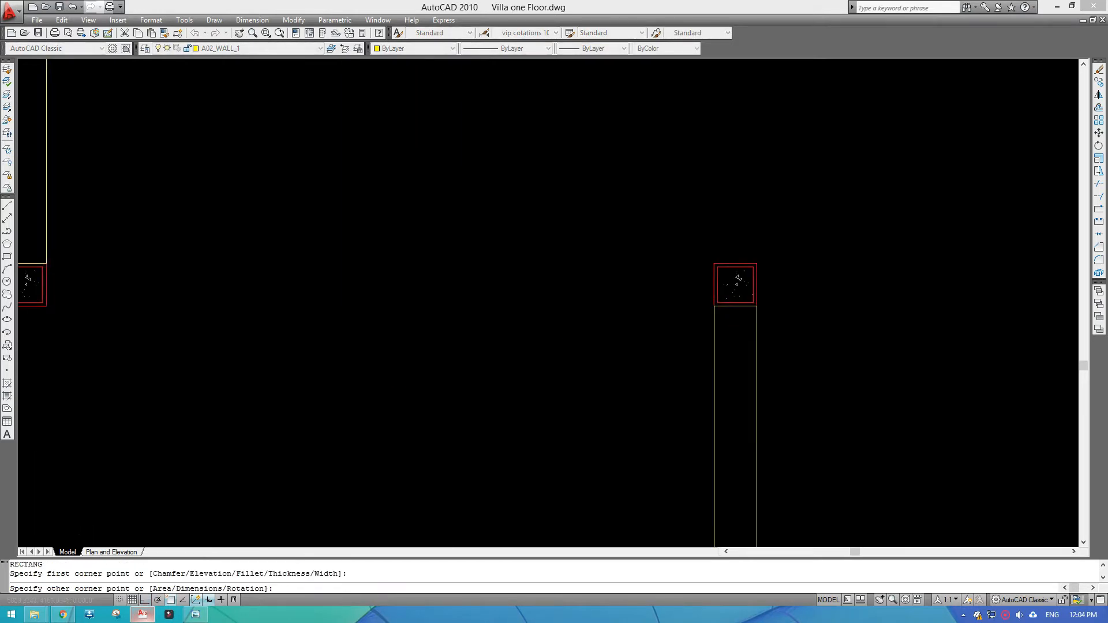
left_click(704, 300)
scroll(577, 257, "down", 5)
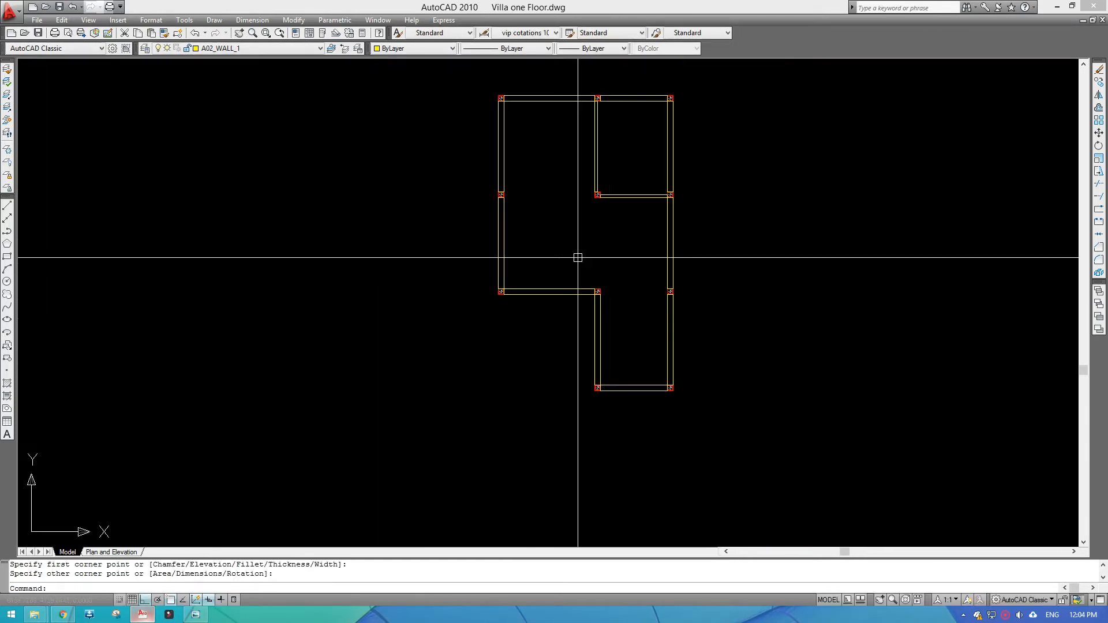
Draw a half-column-width wall between the third columns of the middle and right rows, along the columns' upper half
scroll(592, 271, "up", 3)
scroll(608, 316, "up", 8)
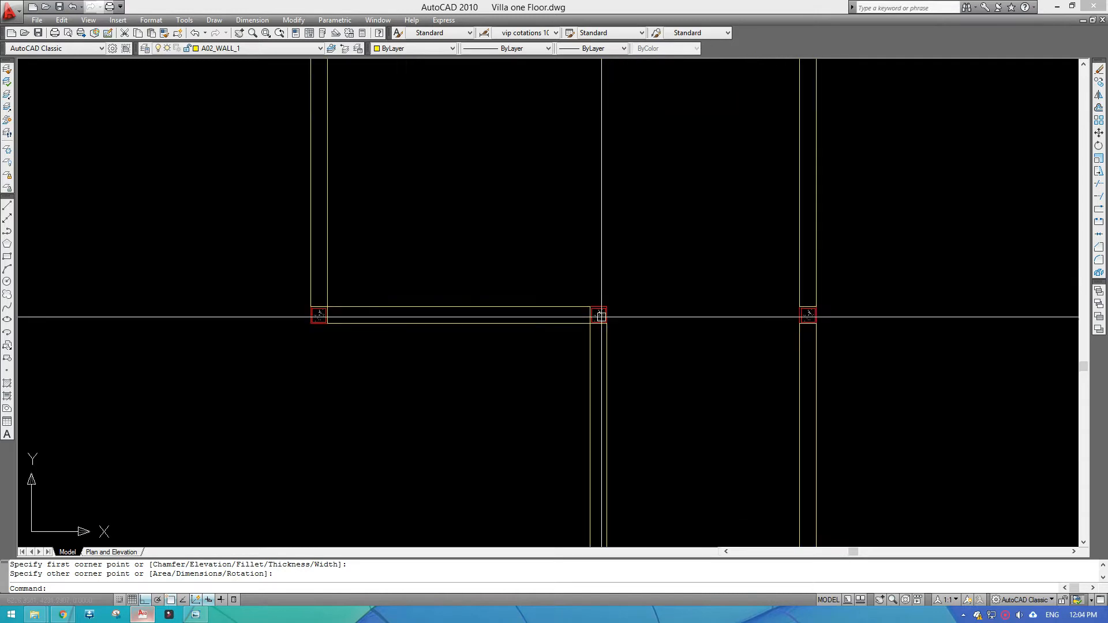
key("Return")
left_click(606, 310)
middle_click_drag(896, 259, 609, 263)
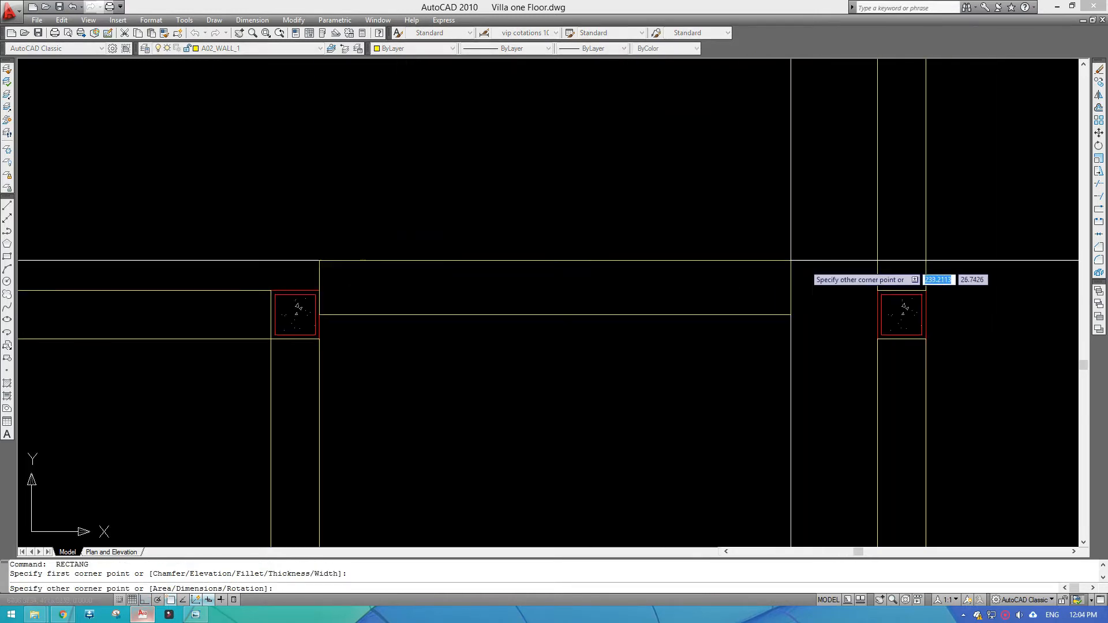
left_click(876, 289)
scroll(480, 237, "down", 6)
scroll(626, 161, "down", 5)
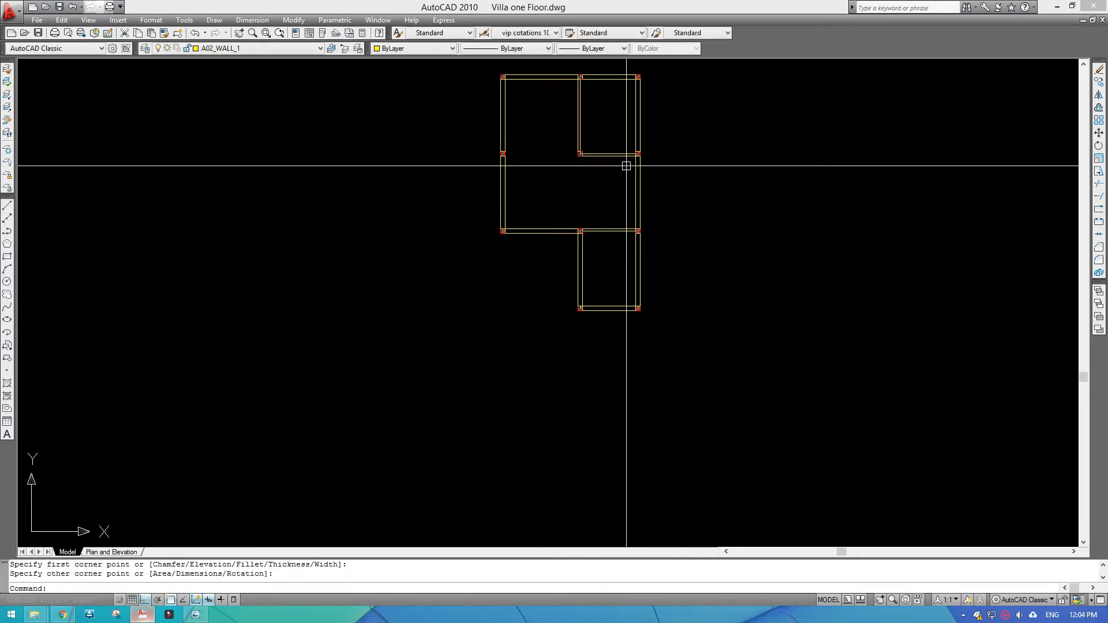
Draw a vertical construction line through the midpoint of the horizontal partition wall between the second middle and right columns
scroll(604, 176, "up", 2)
middle_click_drag(604, 175, 552, 274)
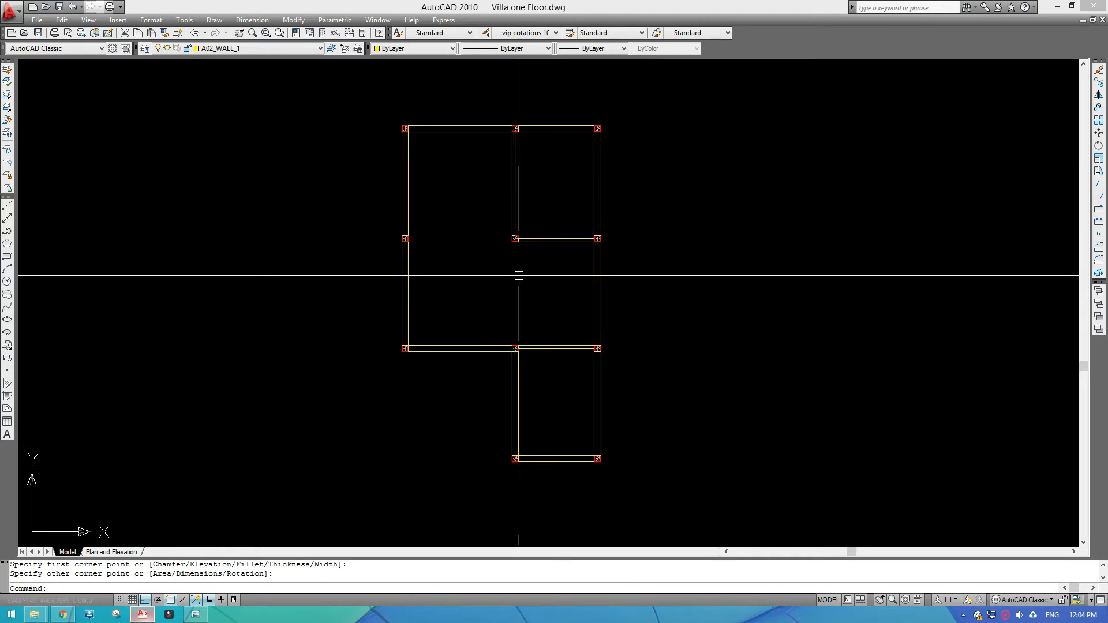
scroll(519, 275, "up", 3)
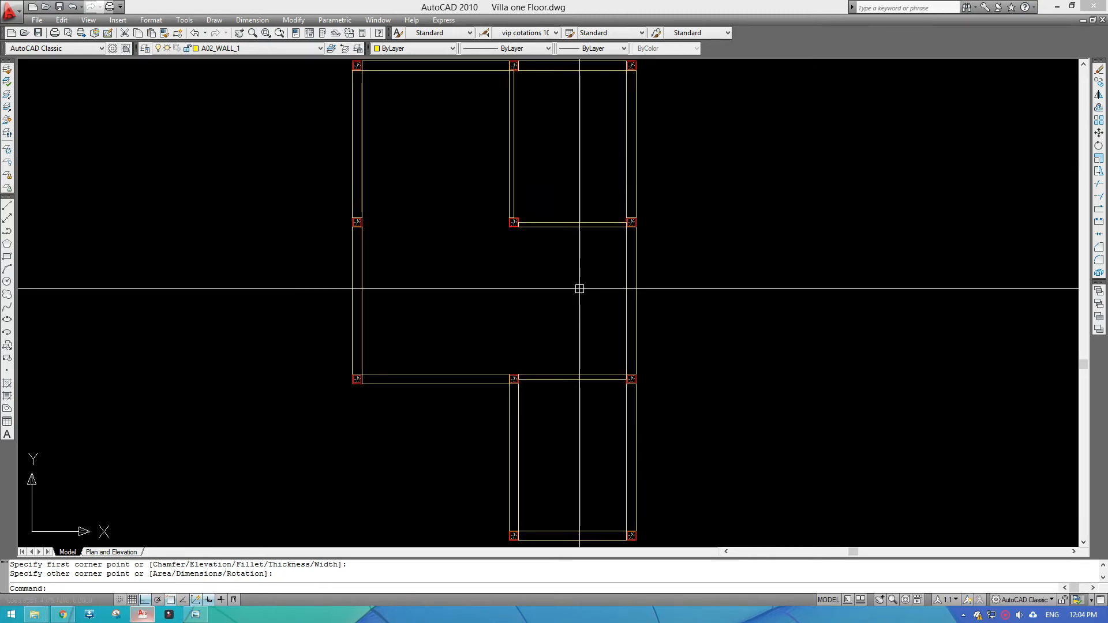
type("l")
key("Return")
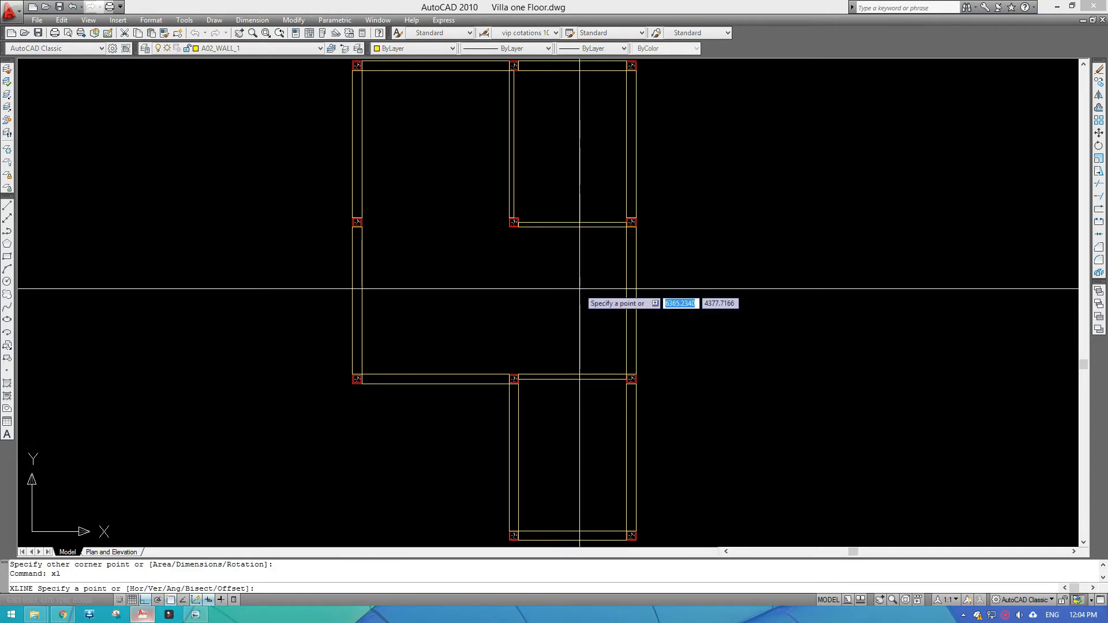
left_click(573, 227)
left_click(572, 306)
key("Return")
scroll(607, 273, "up", 2)
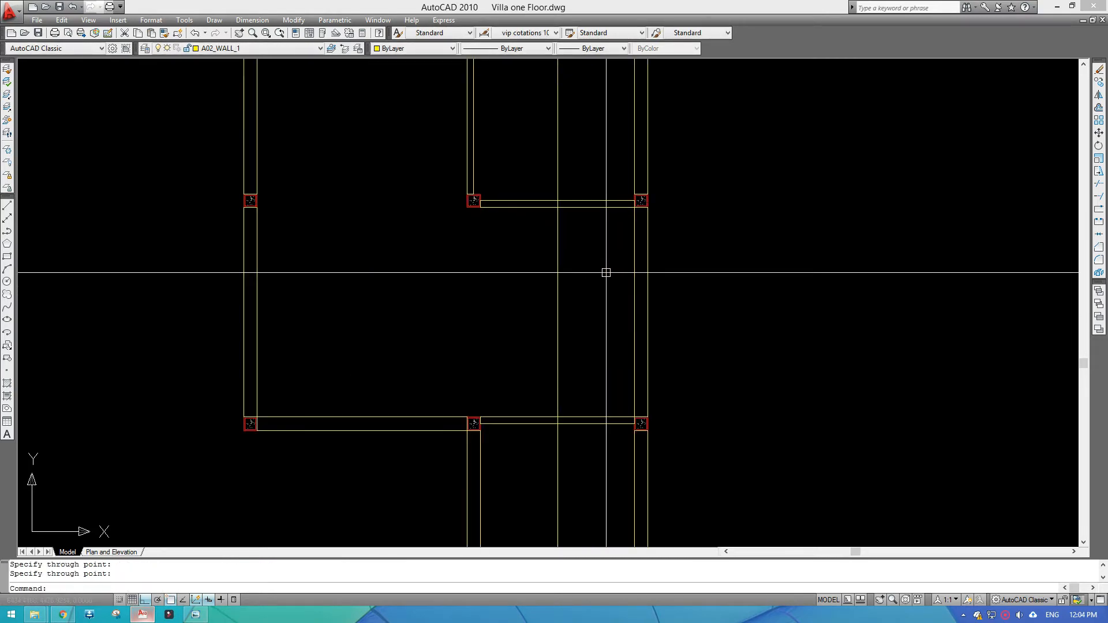
Add a linear dimension from the vertical construction line to the inner face of the right outer wall
middle_click_drag(598, 272, 591, 326)
type("d")
type("dli")
key("space")
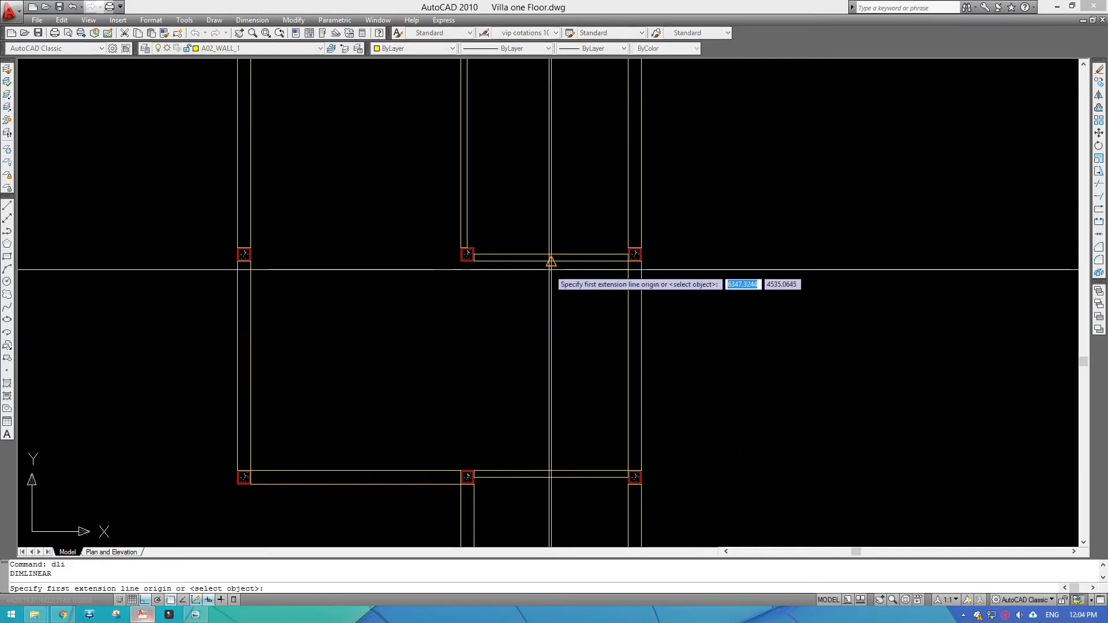
left_click(552, 262)
left_click(628, 262)
left_click(590, 328)
scroll(586, 320, "up", 5)
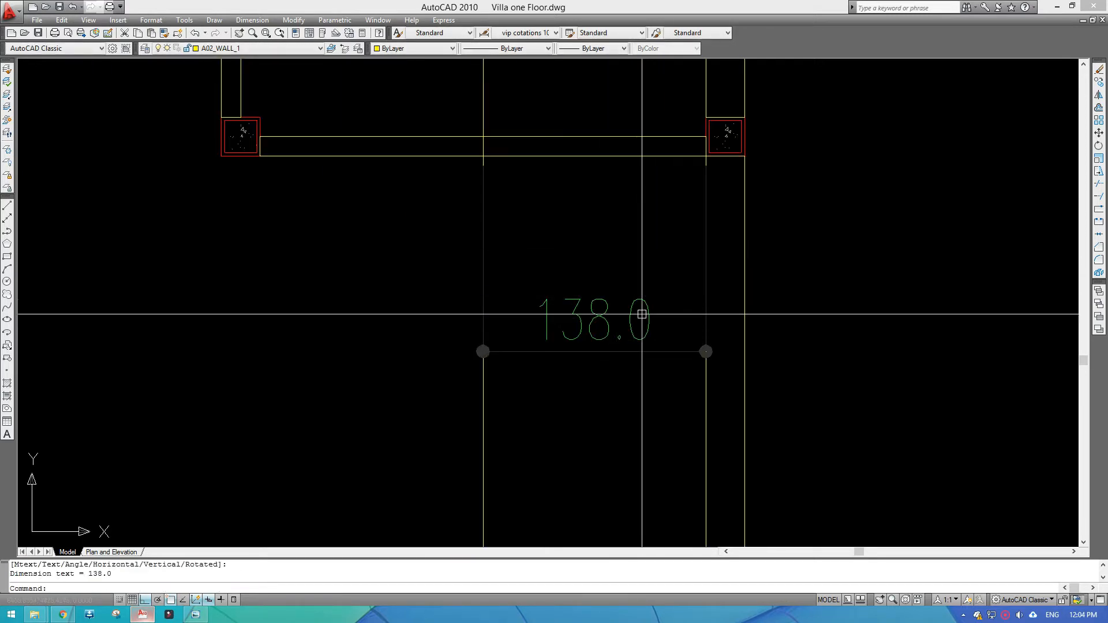
Erase the linear dimension between the vertical construction line and the right outer wall
left_click(636, 261)
left_click(589, 367)
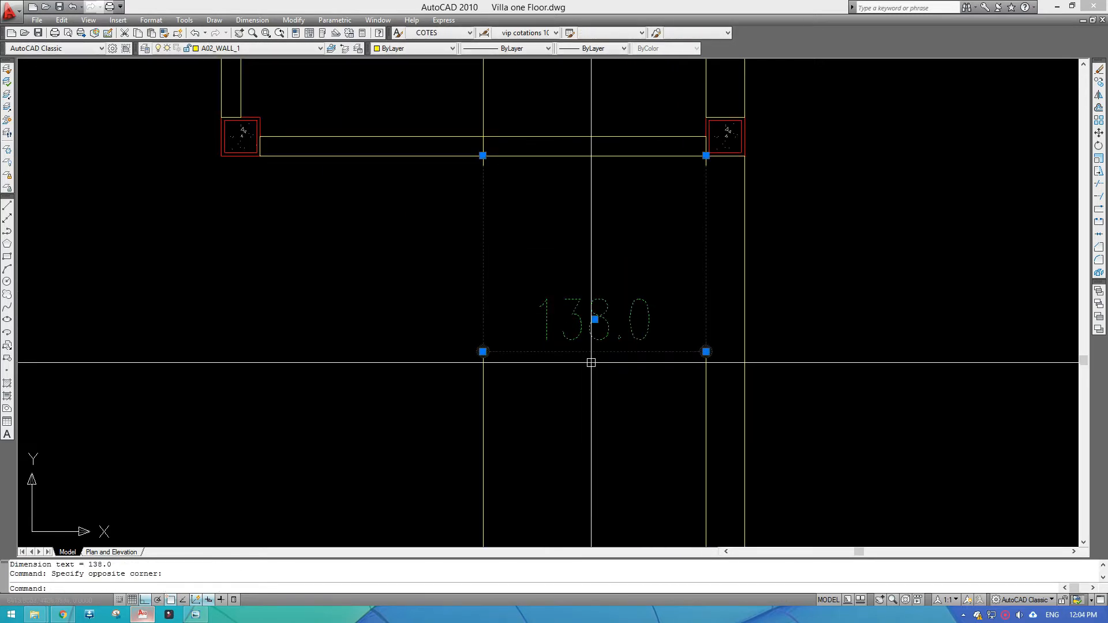
type("e")
key("space")
Offset the vertical construction line by 12 toward the right outer wall
type("o")
key("space")
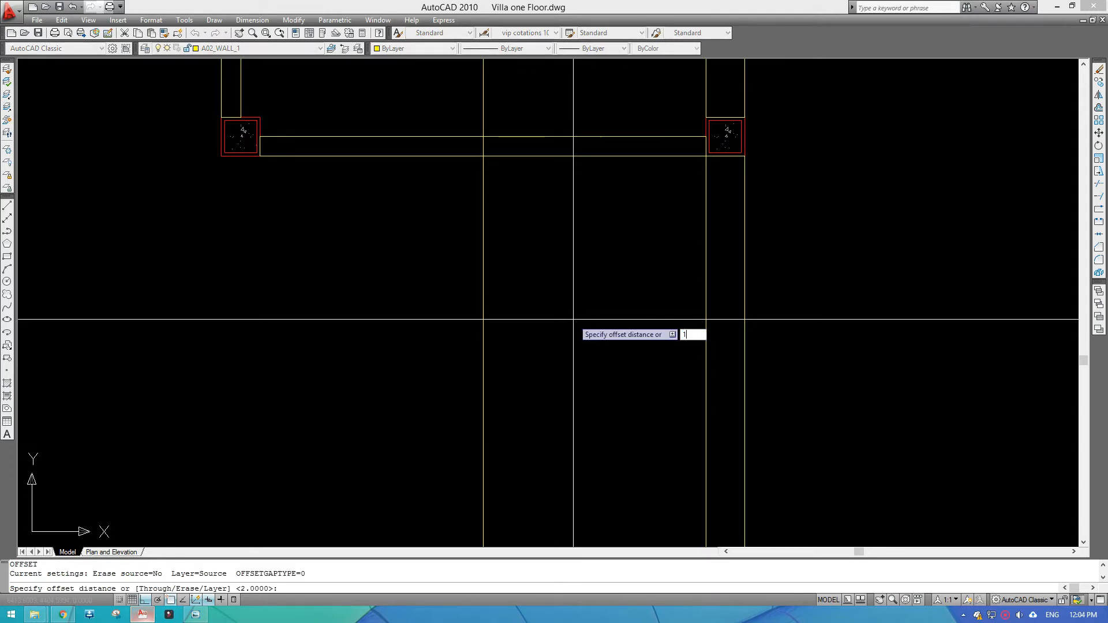
type("1")
key("space")
scroll(564, 316, "down", 4)
left_click(531, 302)
left_click(640, 321)
key("space")
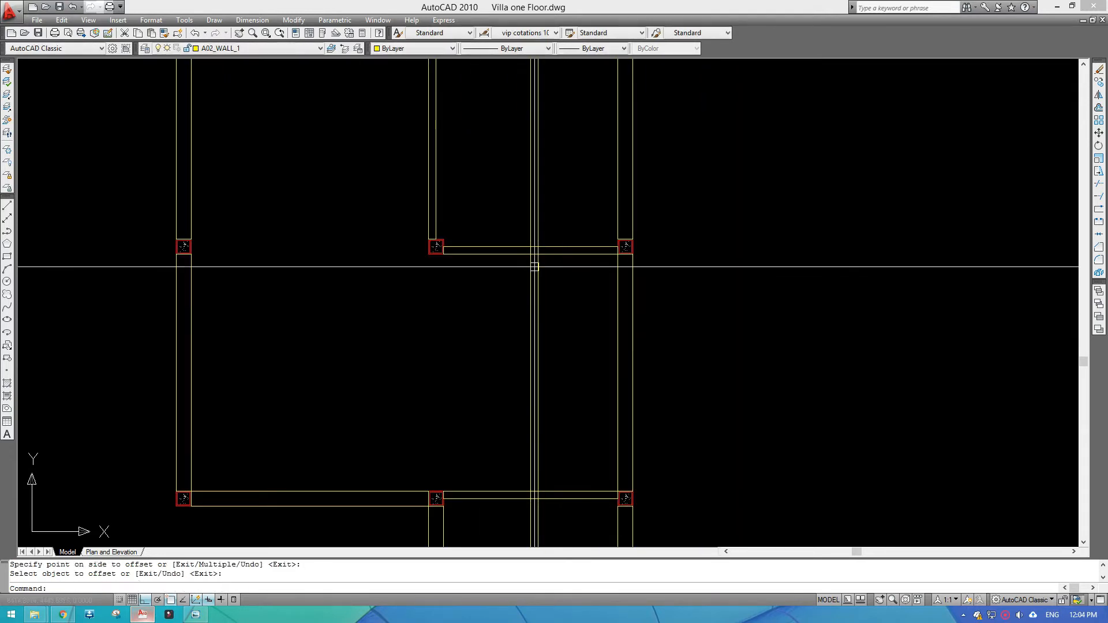
Draw a wall rectangle between the two vertical construction lines, from the upper horizontal partition down to the lower one
type("rec")
key("space")
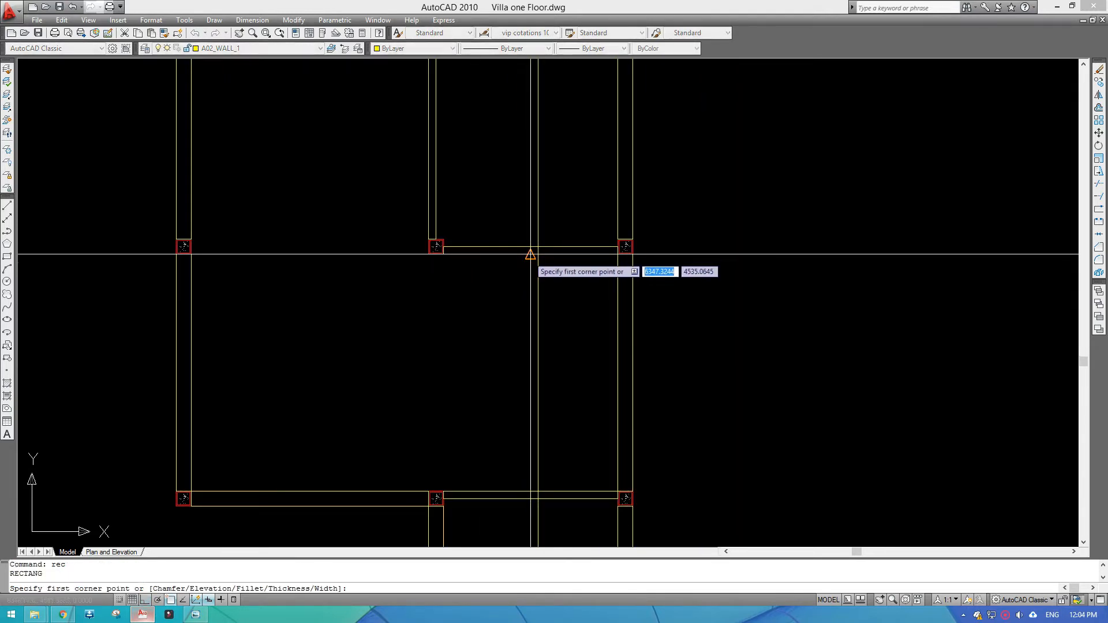
left_click(530, 254)
middle_click_drag(537, 490, 537, 398)
scroll(537, 396, "up", 3)
left_click(538, 403)
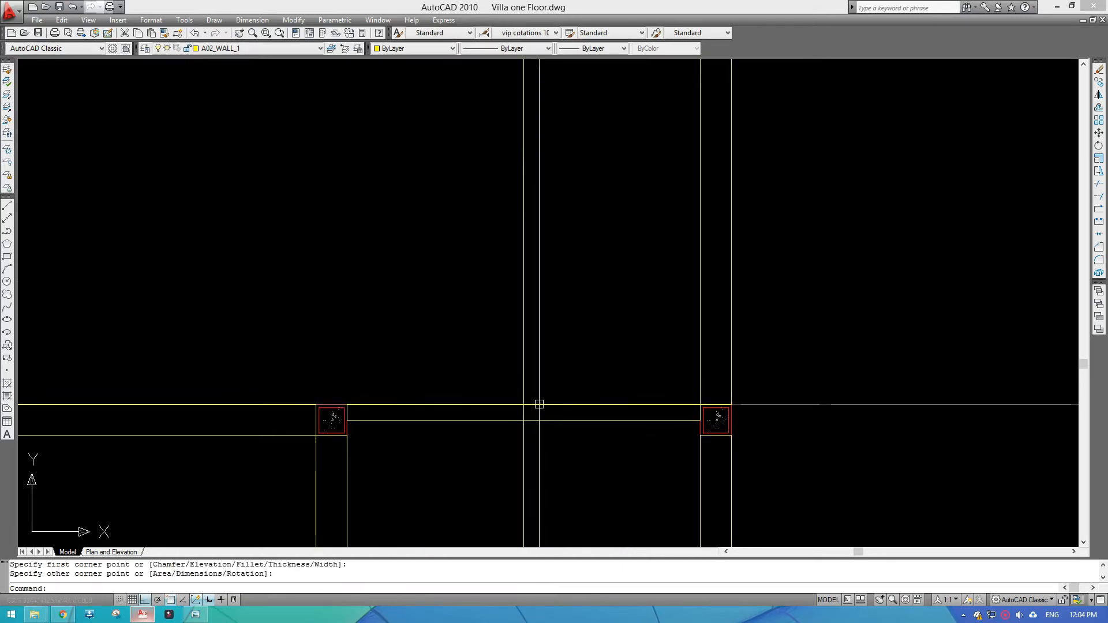
Erase the two vertical construction lines, keeping the new vertical partition
scroll(547, 305, "down", 4)
mouse_move(547, 305)
middle_mouse_down()
mouse_move(551, 351)
mouse_move(553, 342)
middle_mouse_up()
left_click(567, 432)
left_click(514, 468)
type("e")
key("space")
Draw a horizontal construction line through the midpoint of the new vertical partition
type("x")
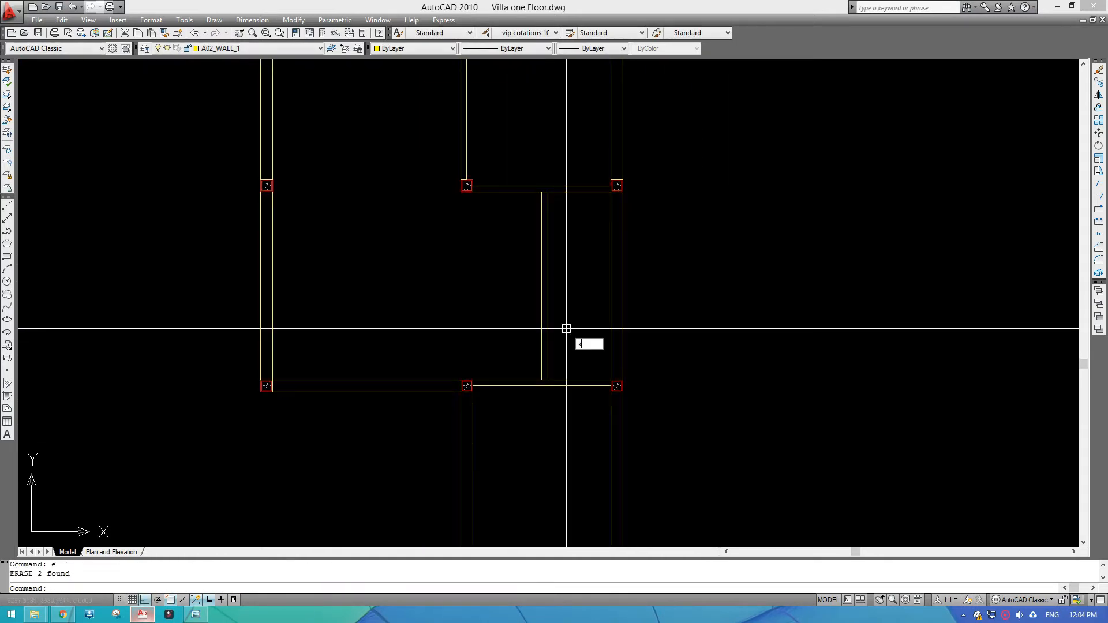
type("l")
key("space")
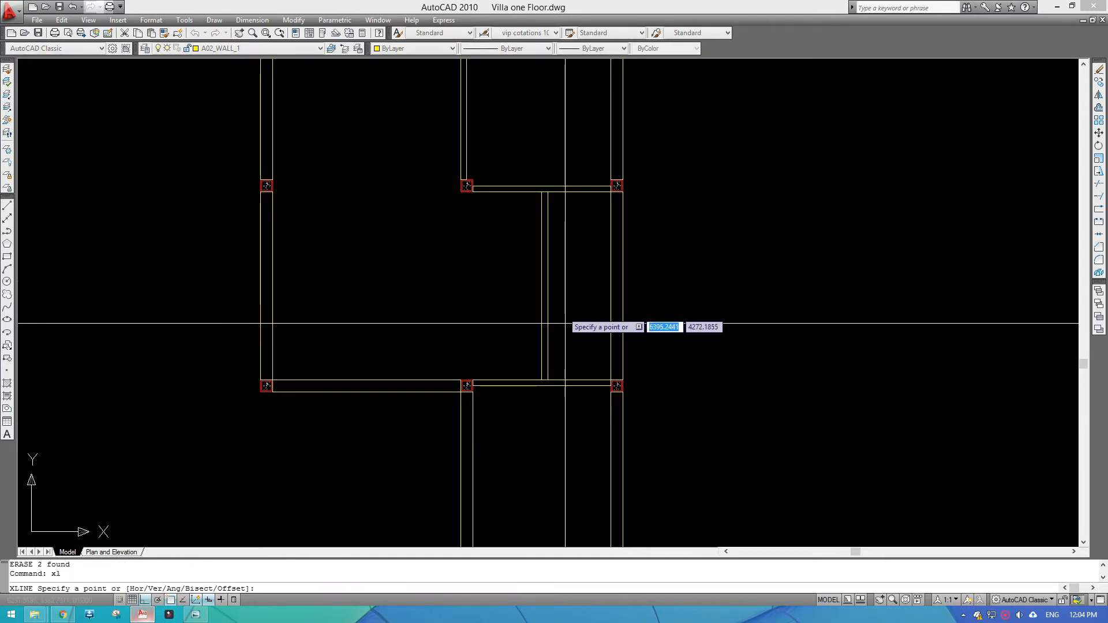
left_click(544, 286)
left_click(758, 260)
key("space")
Offset the horizontal construction line by 6 to both sides
scroll(546, 257, "up", 3)
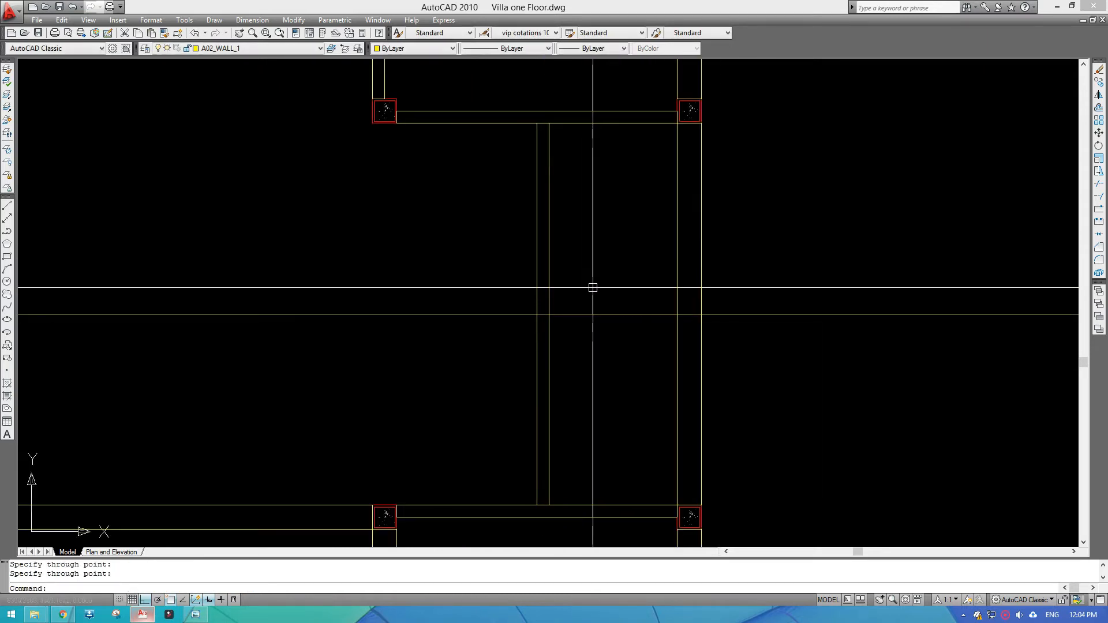
type("o")
key("space")
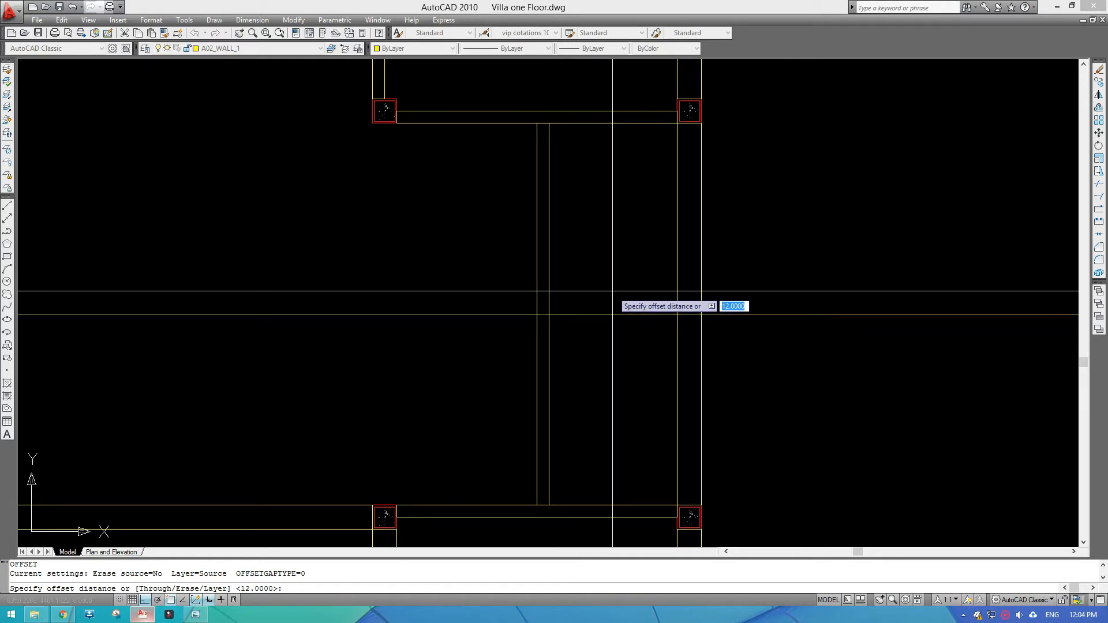
key("Return")
left_click(601, 314)
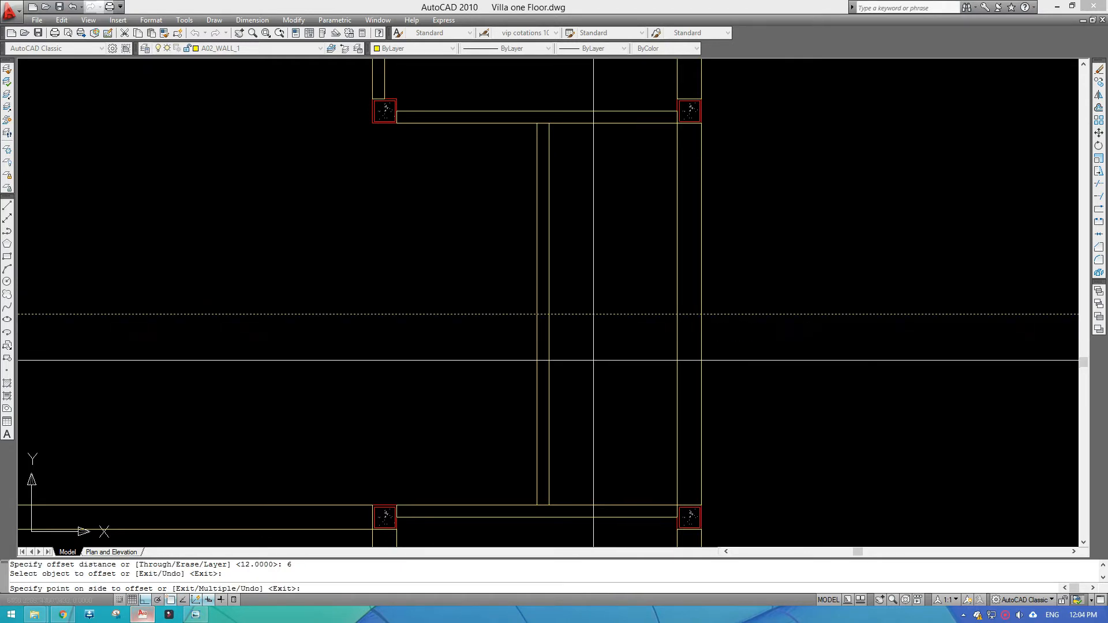
left_click(597, 324)
key("Escape")
Erase the original horizontal construction line between its two offset copies
scroll(594, 314, "up", 3)
left_click(594, 315)
type("e")
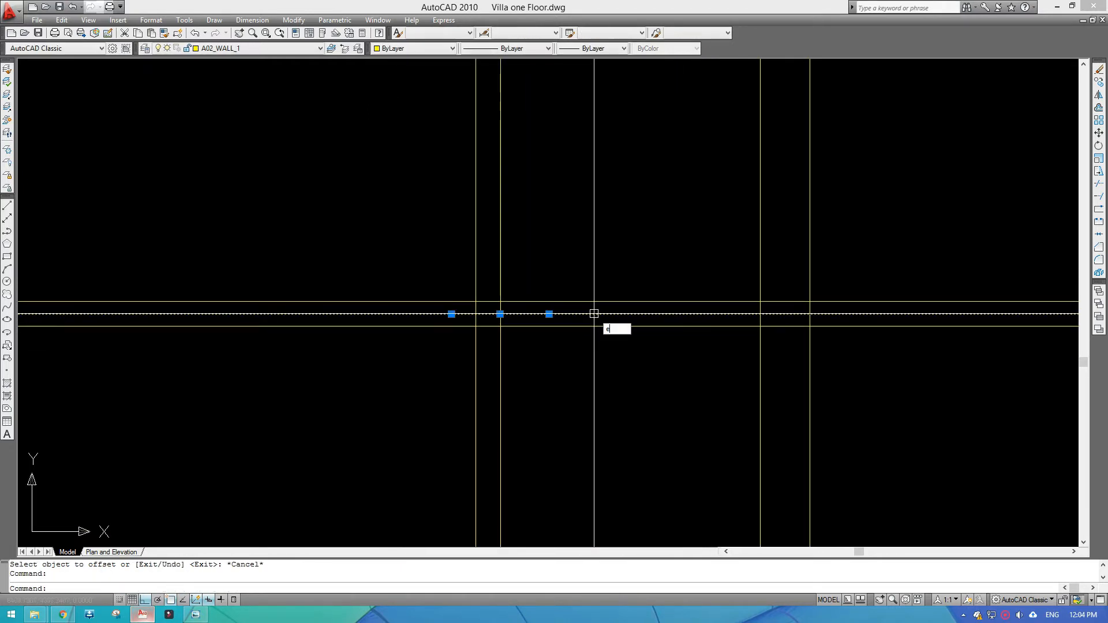
key("space")
Draw a wall rectangle between the two horizontal construction lines, from the vertical partition to the right outer wall
scroll(563, 304, "down", 2)
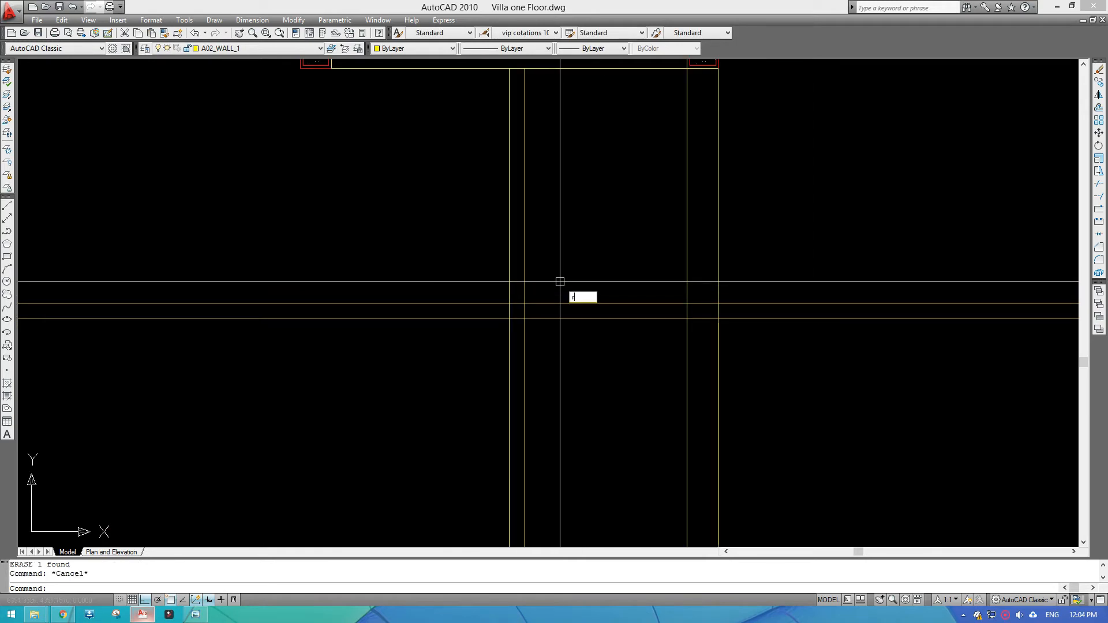
type("rec")
key("space")
left_click(525, 304)
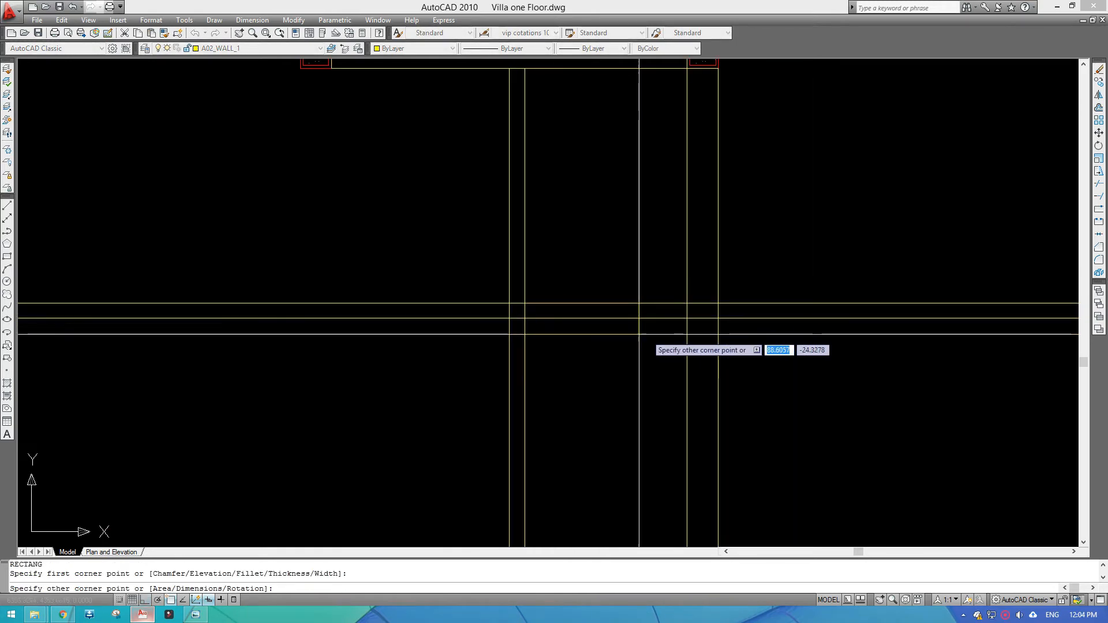
left_click(750, 317)
Erase the two horizontal construction lines, keeping the short horizontal partition
scroll(786, 286, "down", 3)
left_click(786, 286)
left_click(763, 349)
type("e")
key("space")
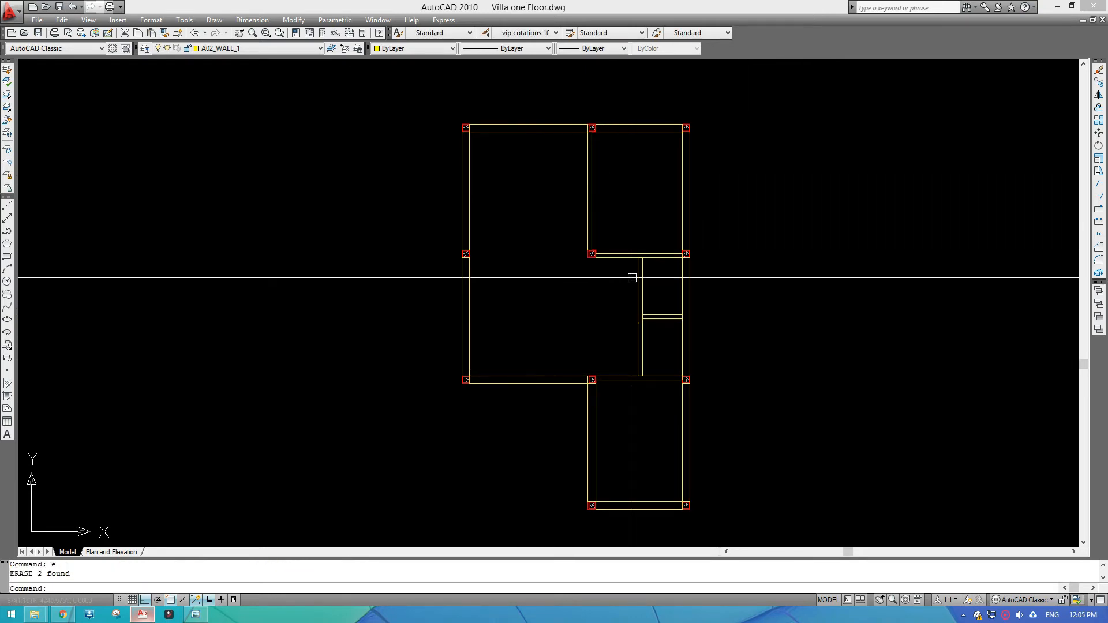
Examine the wall and partition layout across the whole plan
scroll(669, 291, "up", 3)
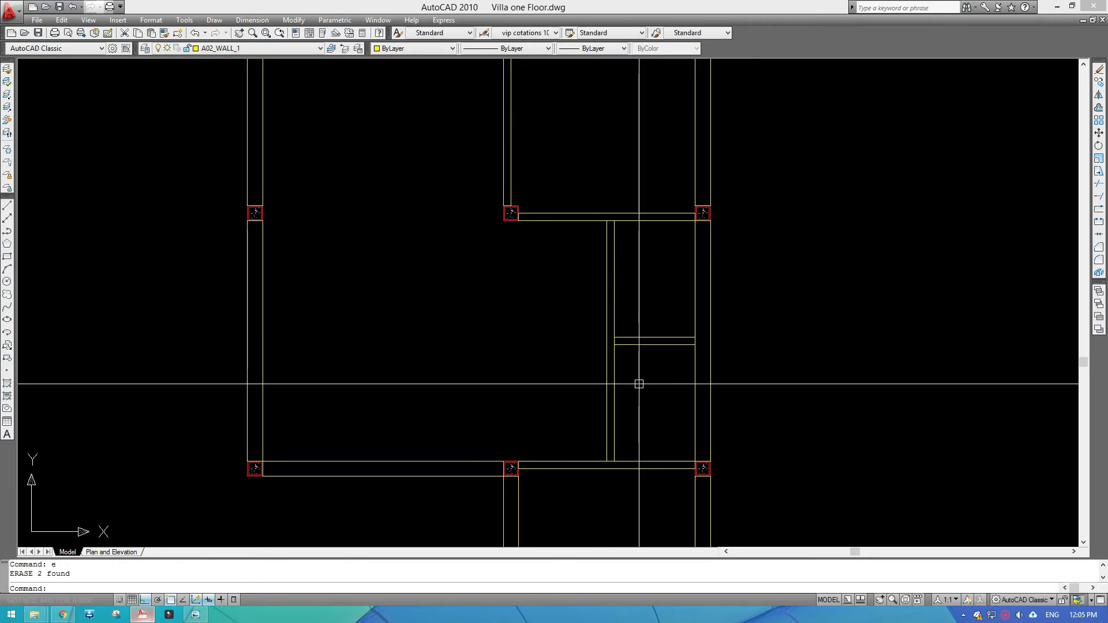
scroll(604, 164, "down", 2)
mouse_move(629, 236)
middle_mouse_down()
mouse_move(589, 299)
mouse_move(537, 277)
middle_mouse_up()
scroll(598, 294, "up", 2)
middle_click_drag(454, 285, 490, 297)
middle_click_drag(350, 278, 494, 287)
scroll(495, 287, "down", 4)
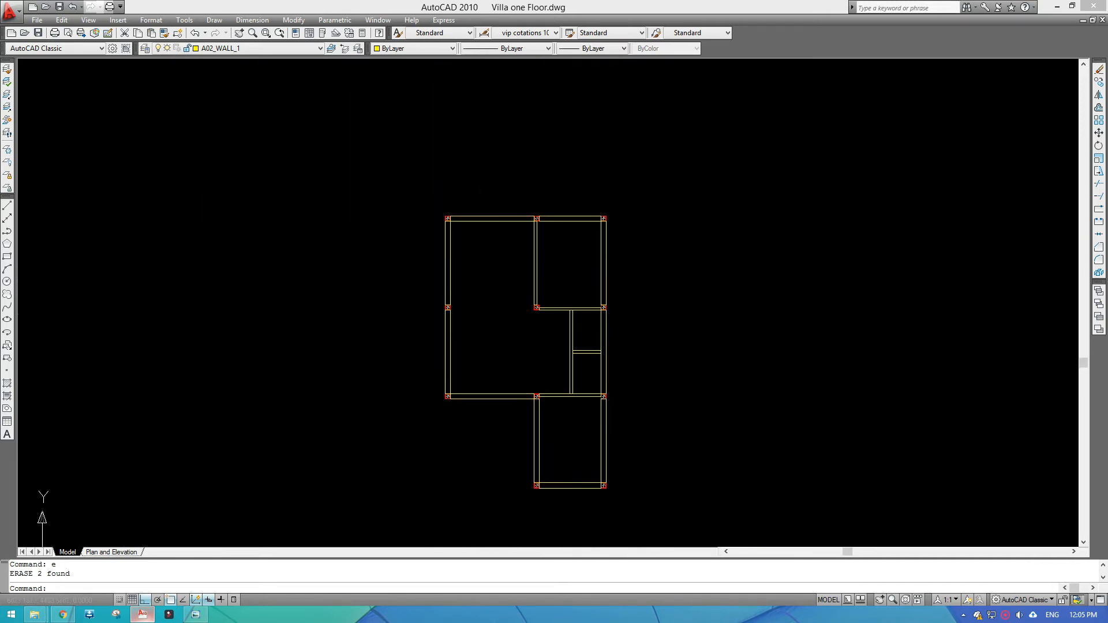
scroll(480, 323, "up", 1)
middle_click_drag(554, 363, 503, 190)
scroll(555, 336, "up", 3)
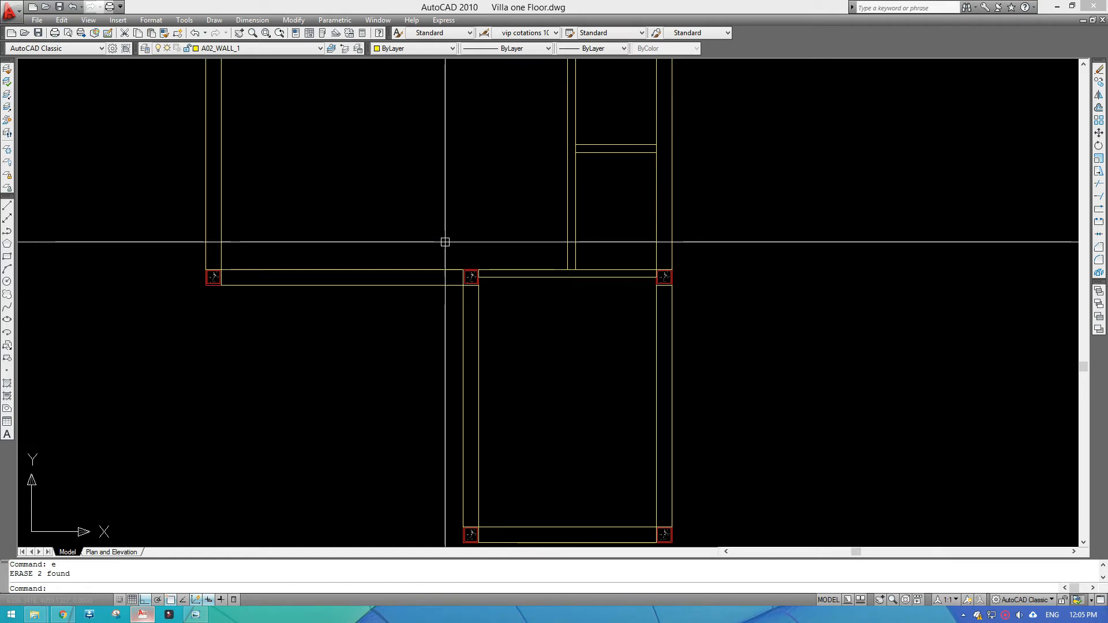
Start a hatch and choose the ANSI31 pattern for it
type("h")
key("Return")
left_click(639, 289)
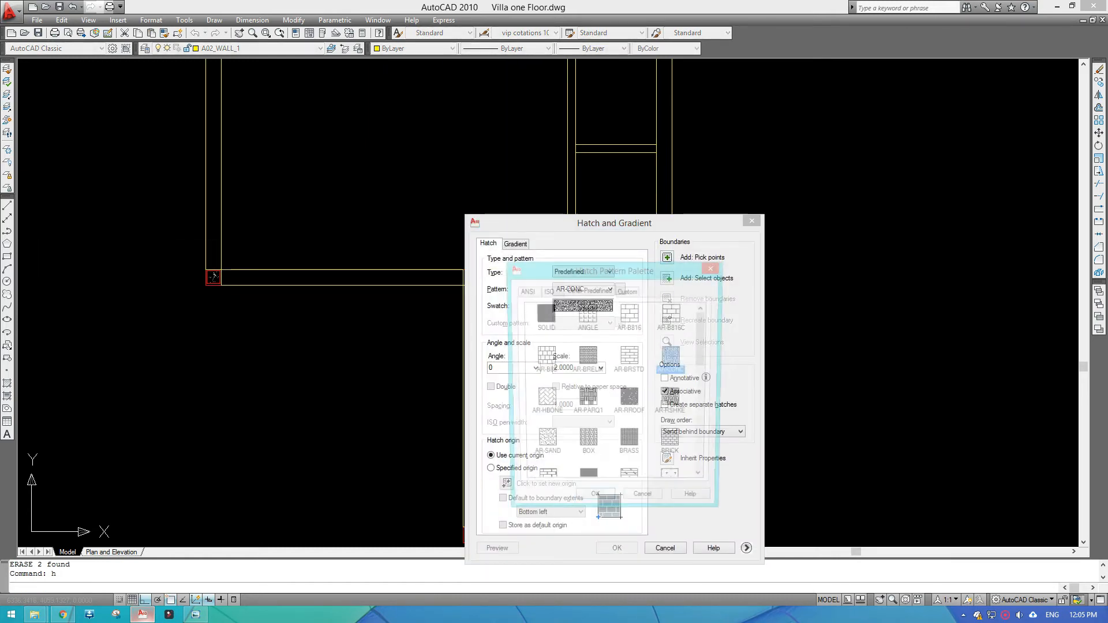
left_click(627, 291)
left_click(589, 291)
left_click(547, 291)
left_click(525, 290)
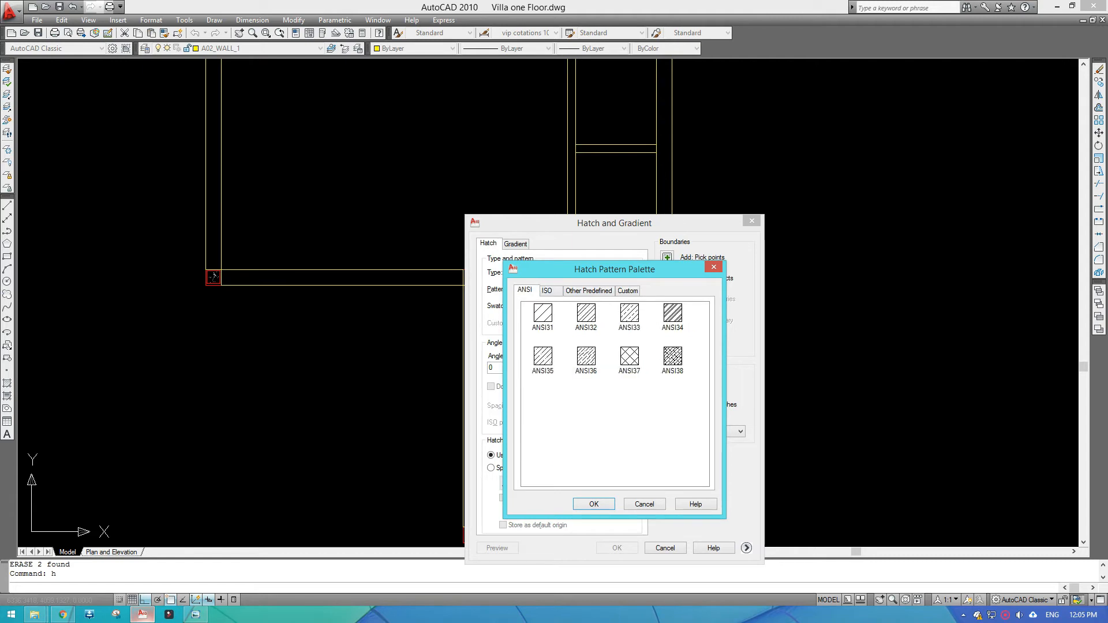
left_click_drag(615, 269, 619, 142)
left_click(593, 162)
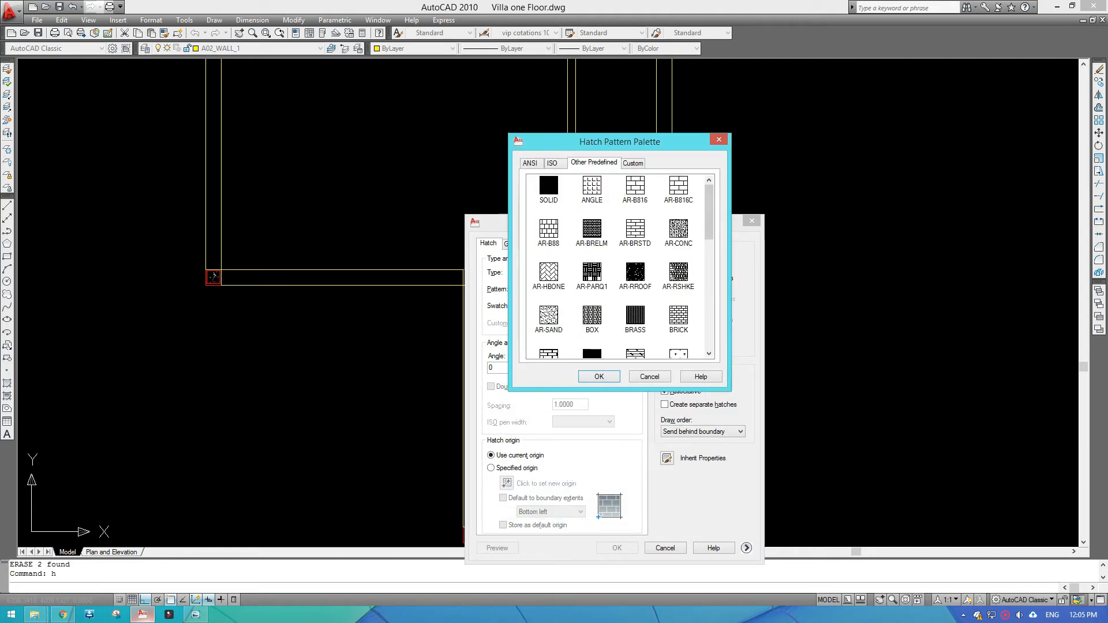
left_click(552, 162)
left_click(530, 163)
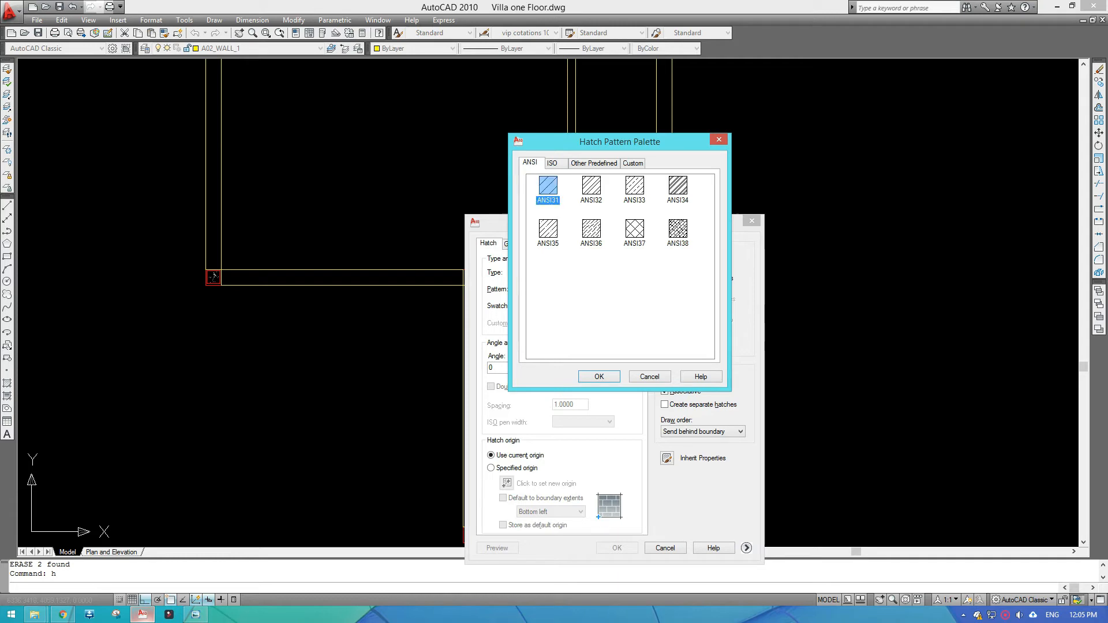
left_click(599, 377)
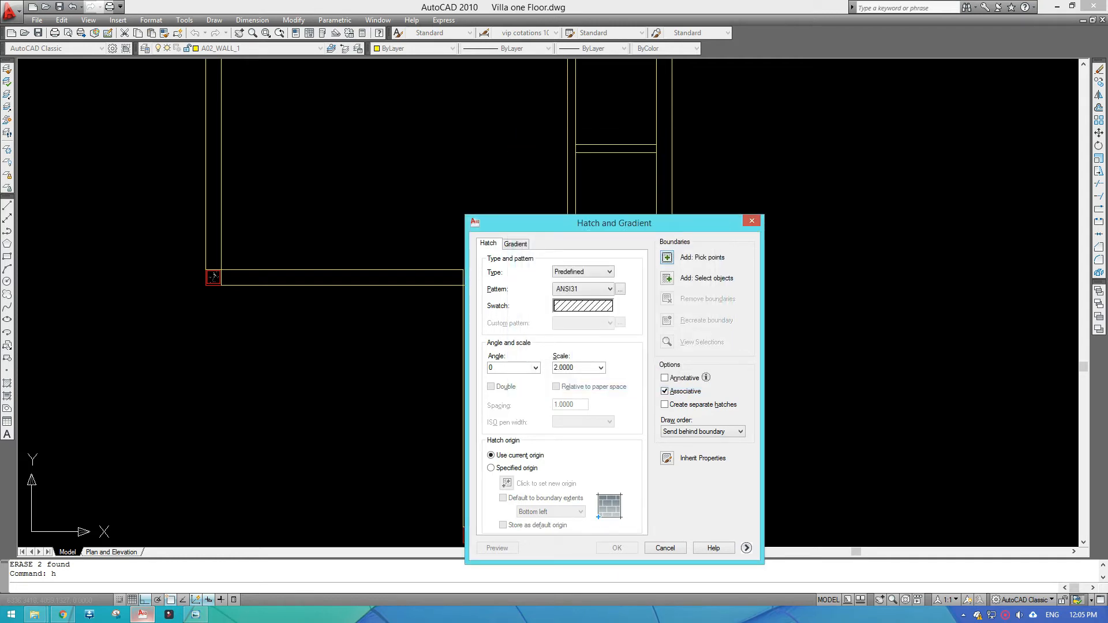
left_click(535, 367)
left_click(502, 401)
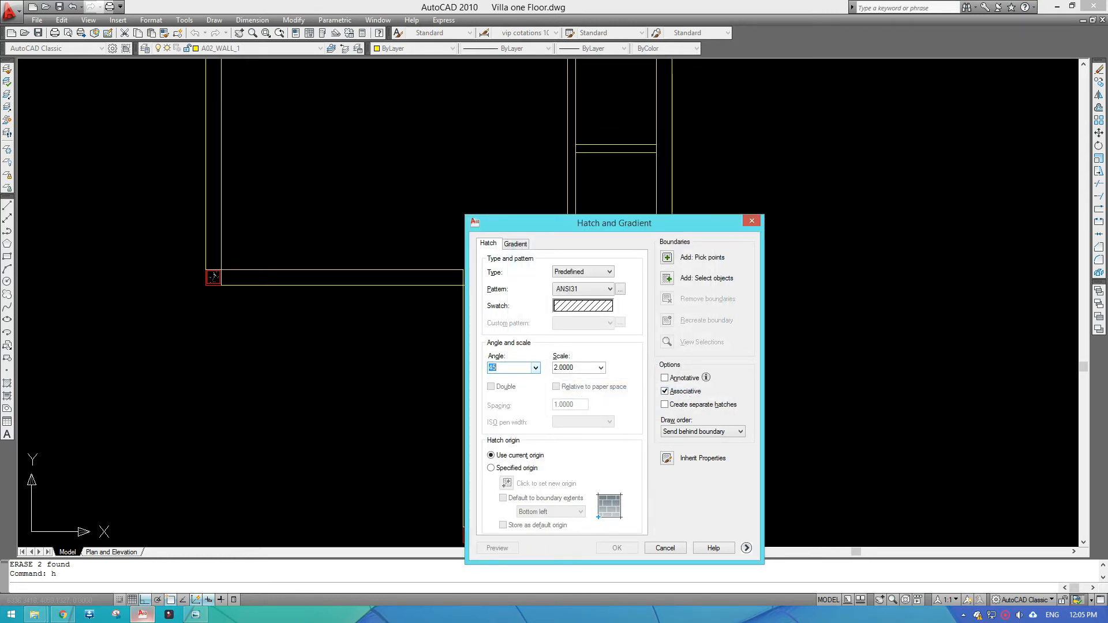
left_click(536, 368)
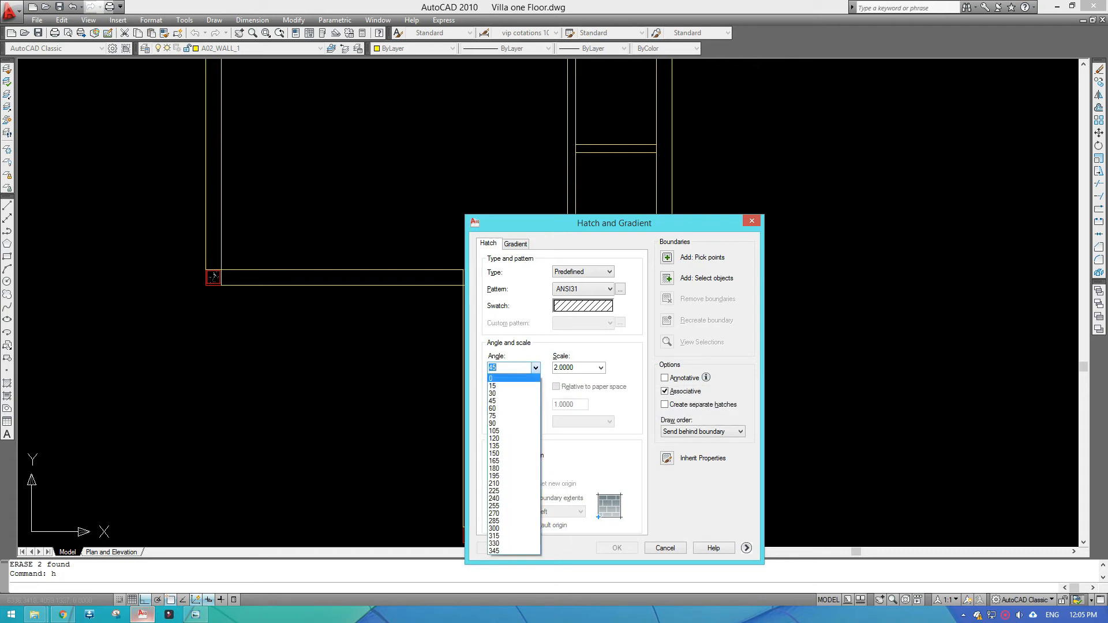
left_click(502, 378)
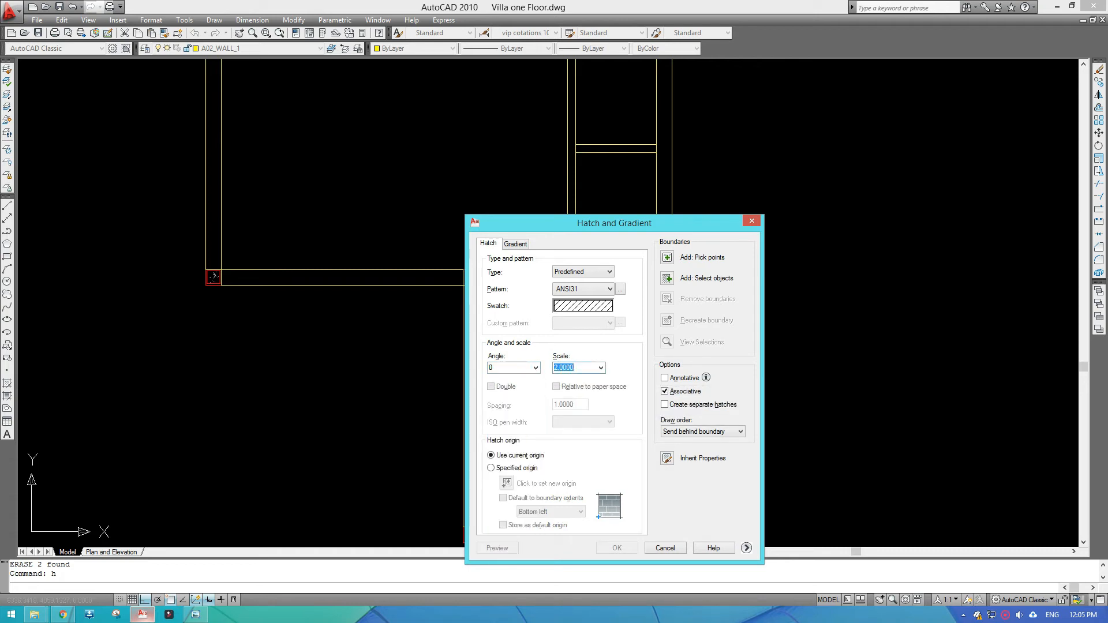
Apply the ANSI31 hatch to the right outer wall rectangle between the second and third columns
left_click(667, 278)
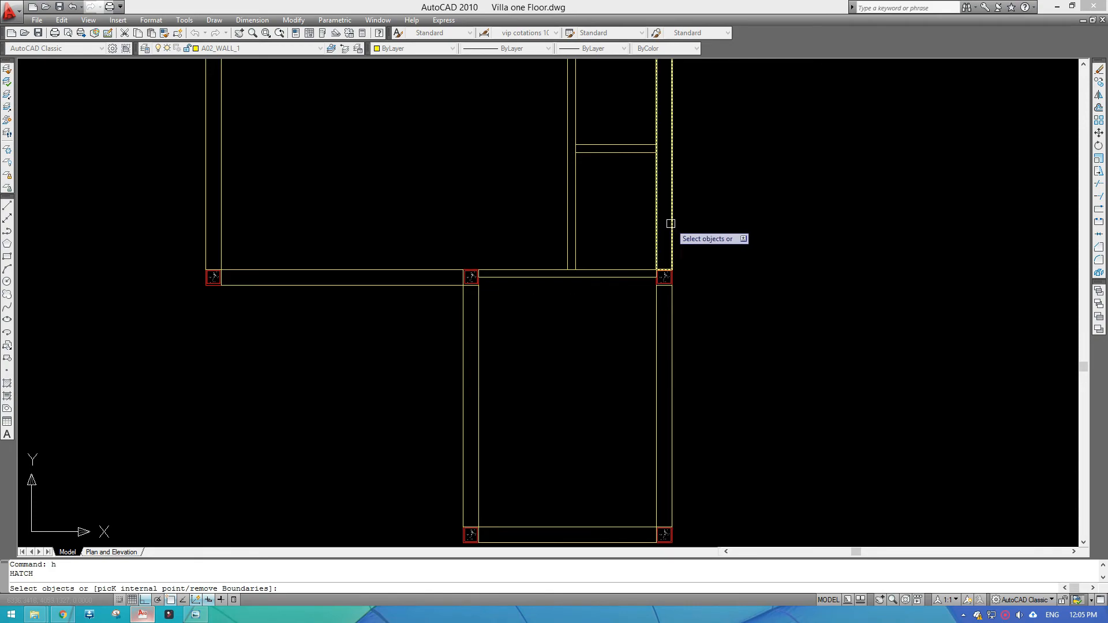
key("Return")
key("Return")
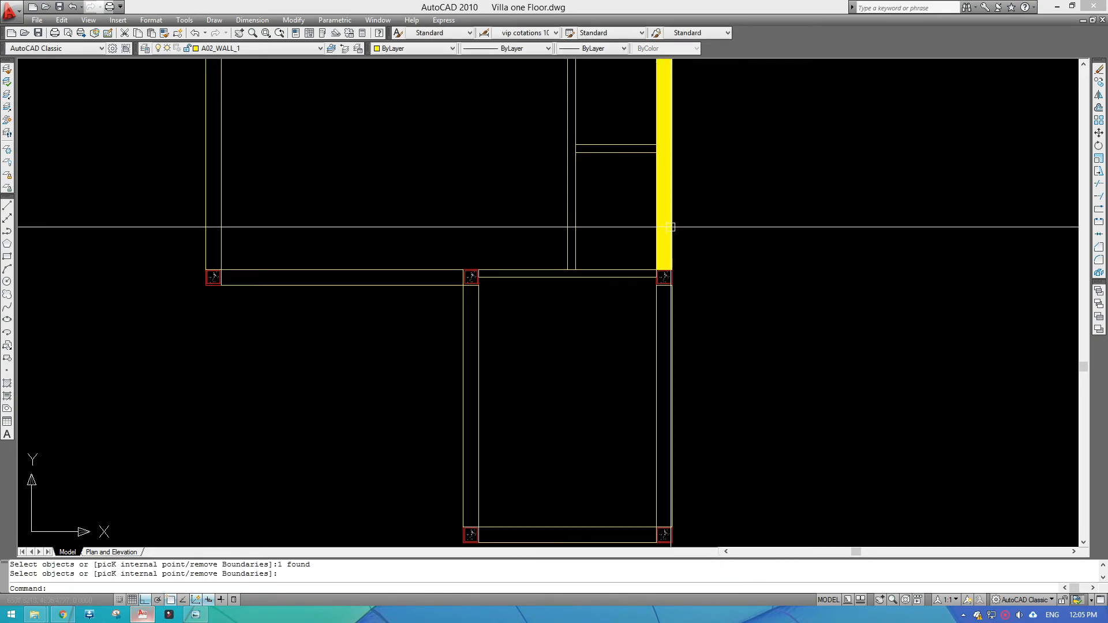
Set the scale of the right outer wall's hatch to 10
scroll(662, 376, "up", 12)
double_click(599, 305)
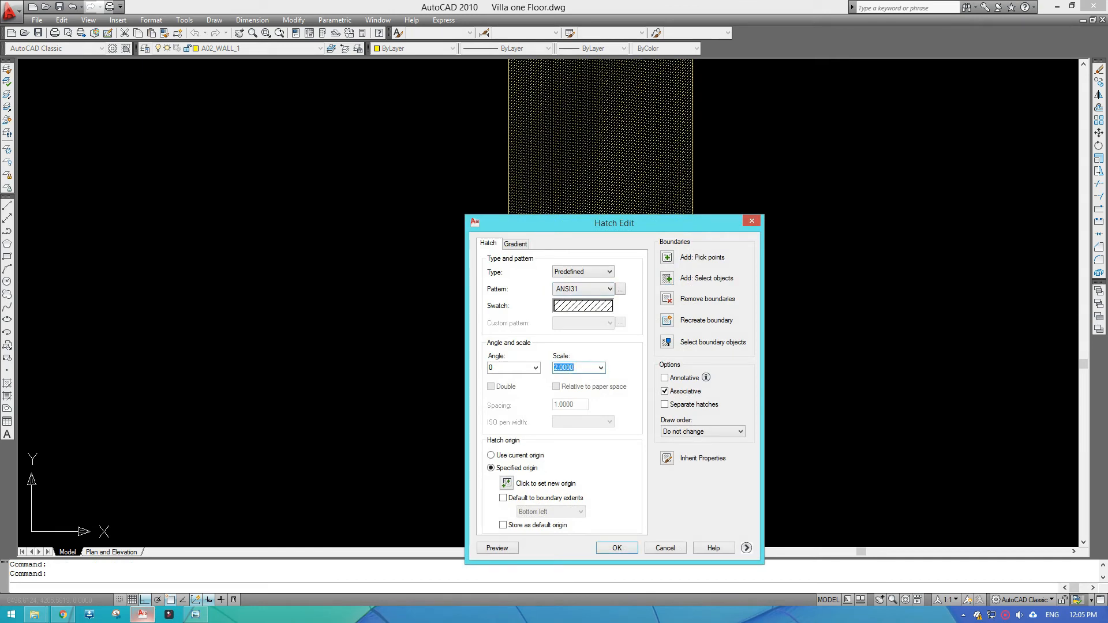
type("10")
key("Return")
Set the scale of the right outer wall's hatch to 20
scroll(570, 371, "down", 10)
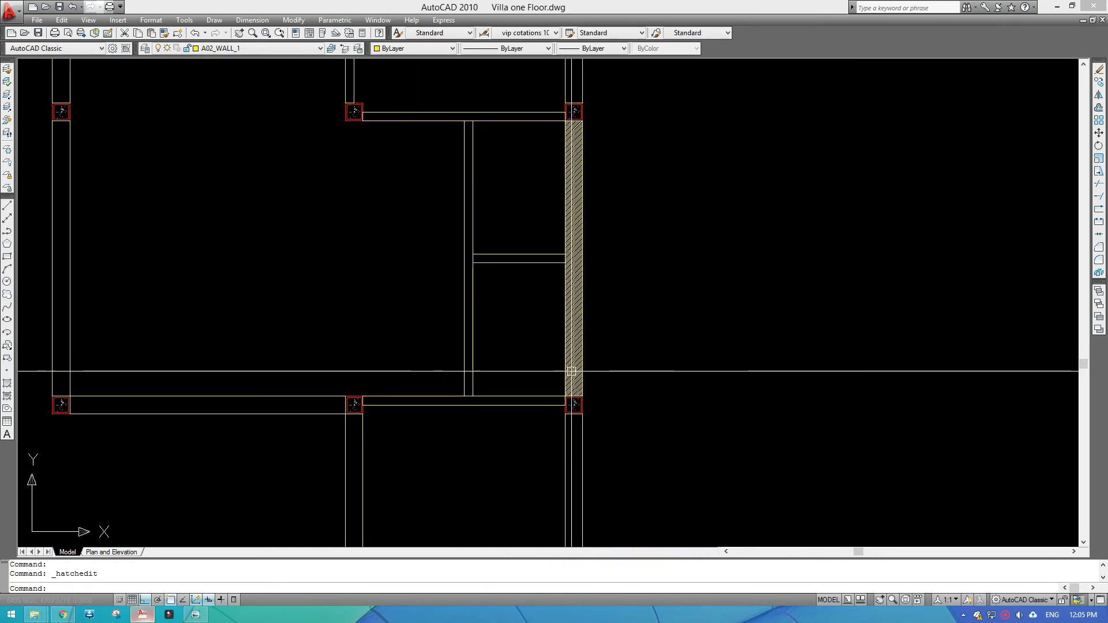
scroll(573, 359, "up", 3)
scroll(573, 359, "up", 3)
double_click(573, 332)
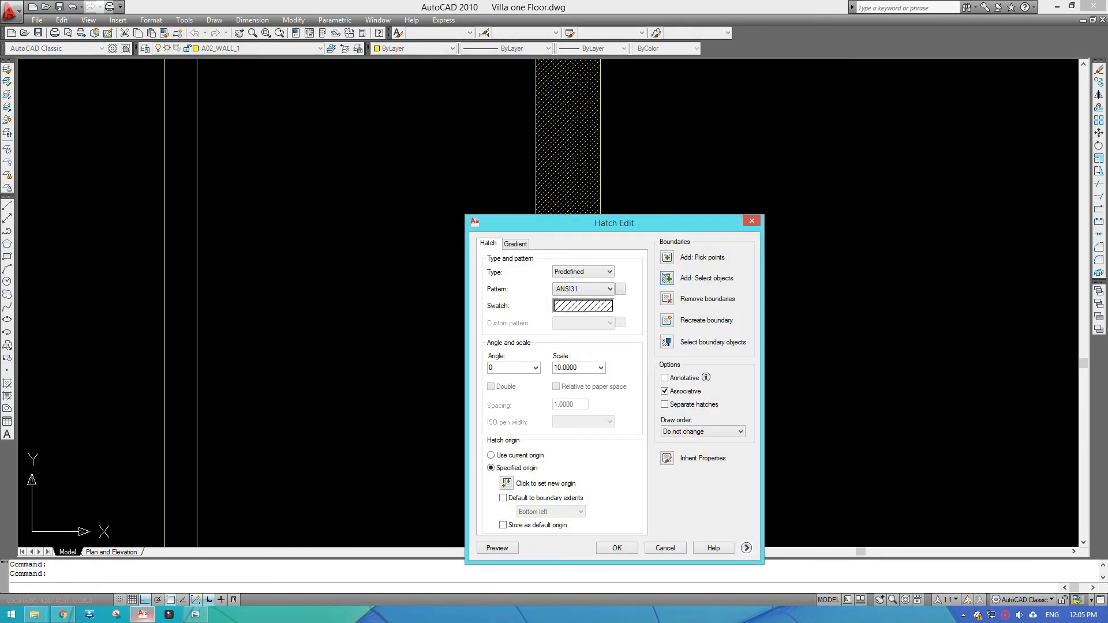
type("20")
key("Return")
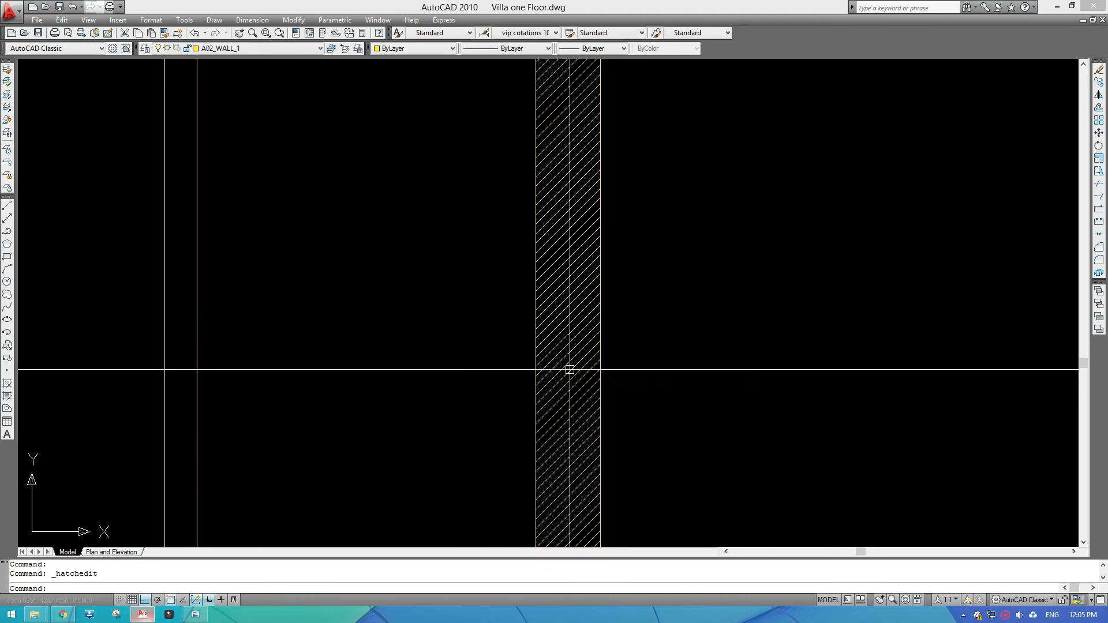
Move the right outer wall's hatch to the A10_HATCH layer
scroll(569, 369, "down", 8)
scroll(477, 205, "up", 2)
scroll(471, 204, "up", 1)
left_click(569, 207)
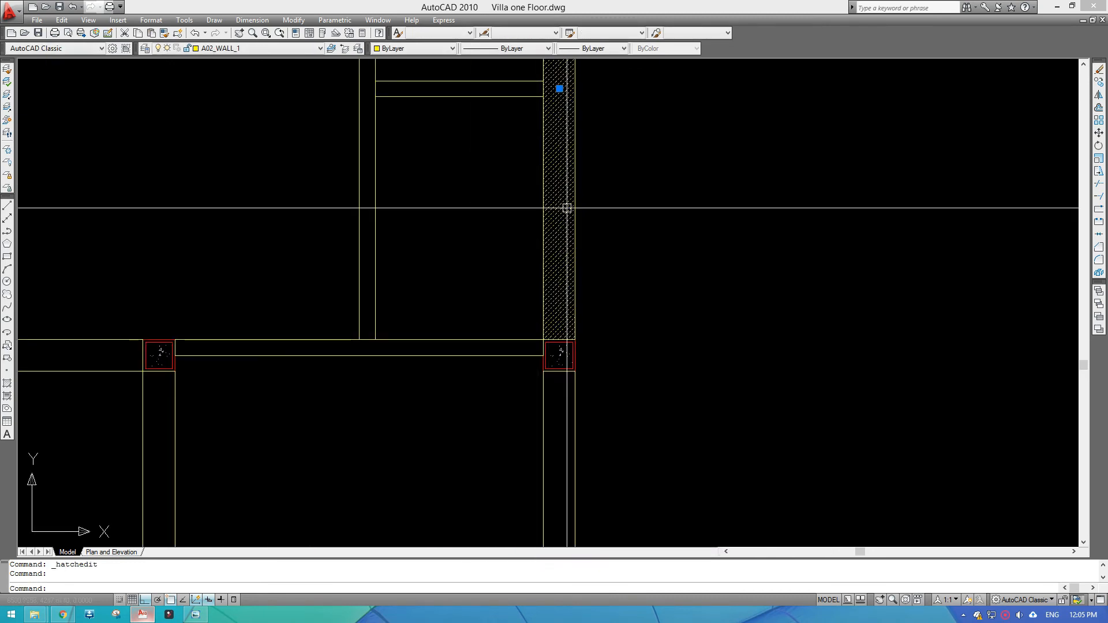
left_click(259, 49)
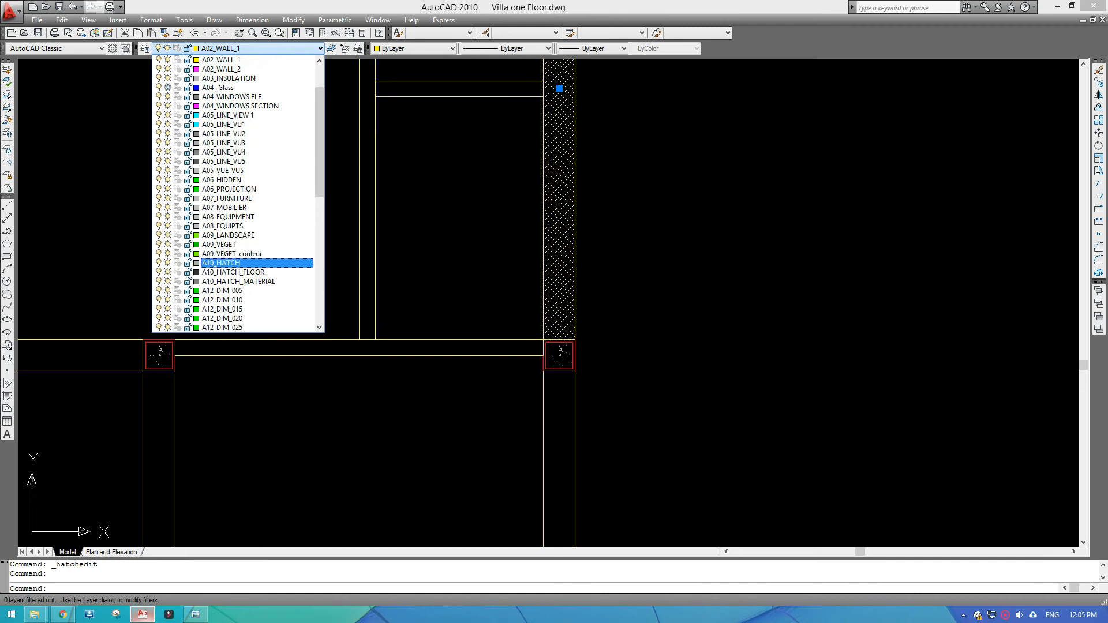
left_click(257, 264)
key("Escape")
scroll(638, 206, "down", 10)
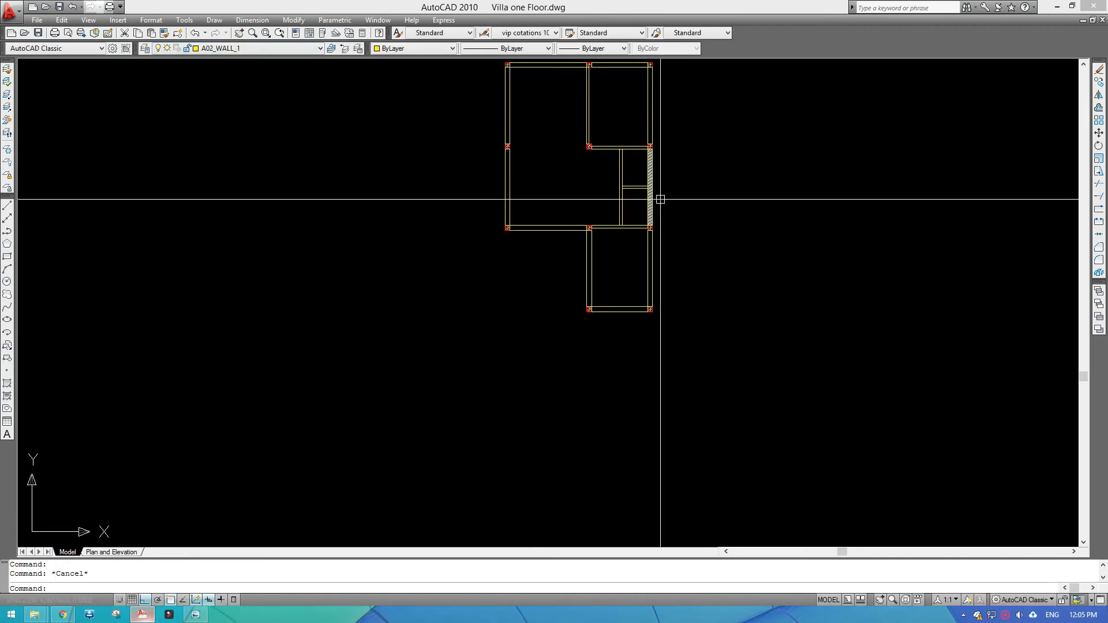
scroll(660, 199, "up", 7)
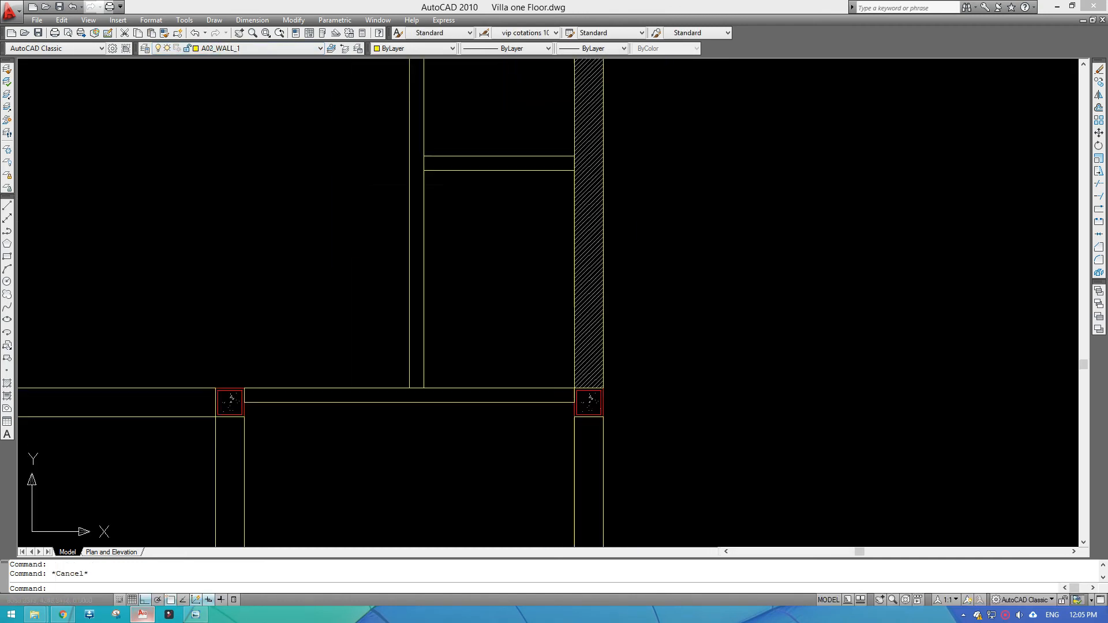
Extend the right outer wall's existing hatch to all remaining outer walls and interior partitions by adding their outlines as hatch boundaries
double_click(584, 222)
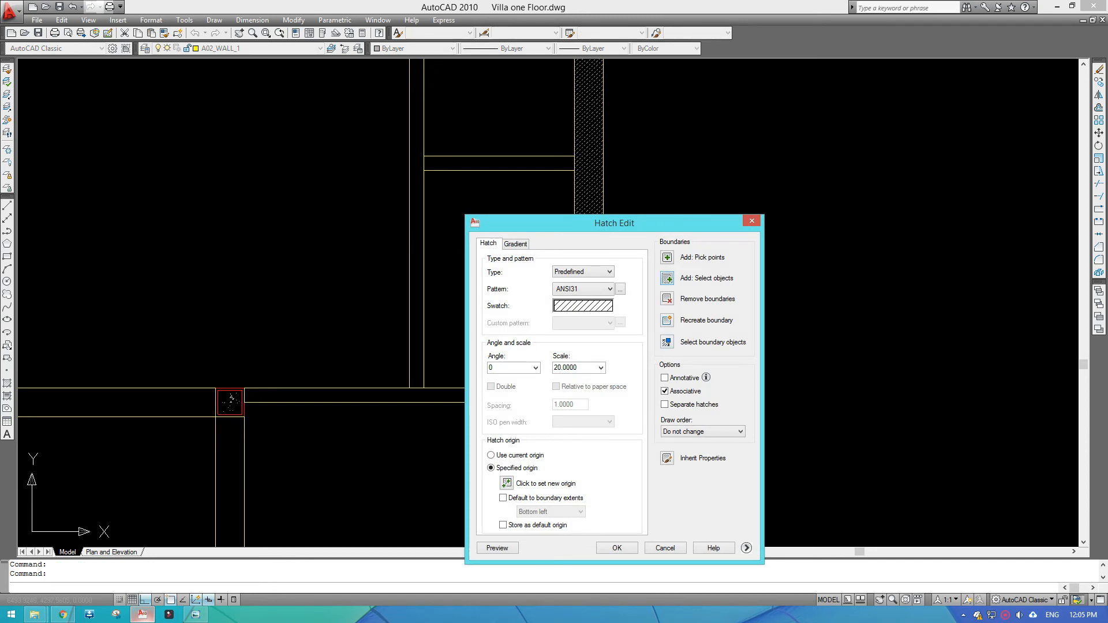
left_click(666, 278)
scroll(663, 277, "down", 5)
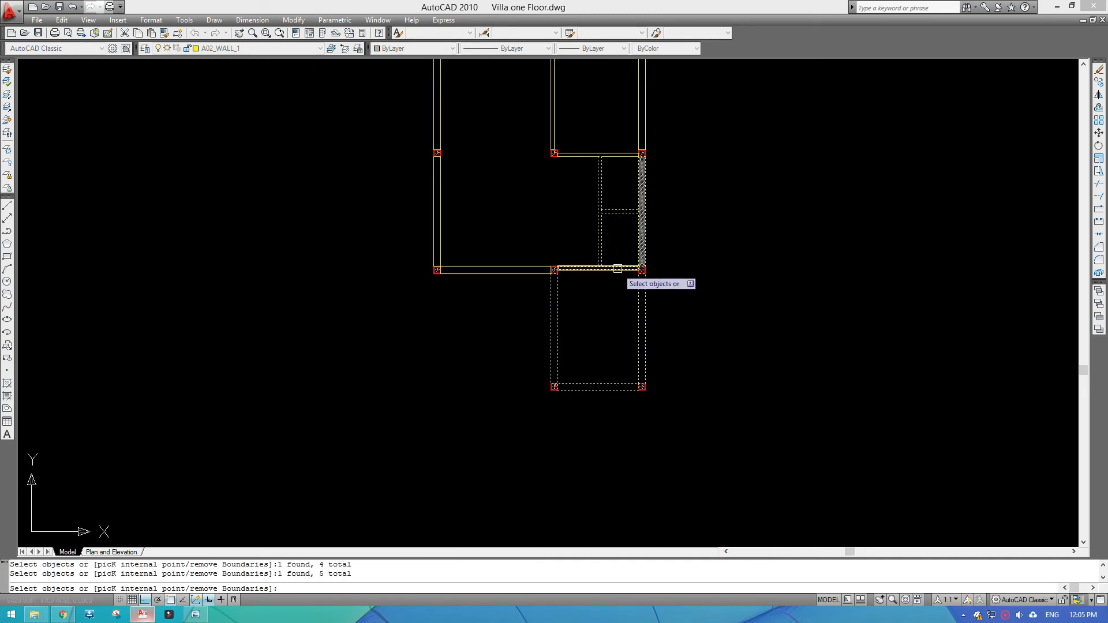
middle_click_drag(644, 125, 638, 209)
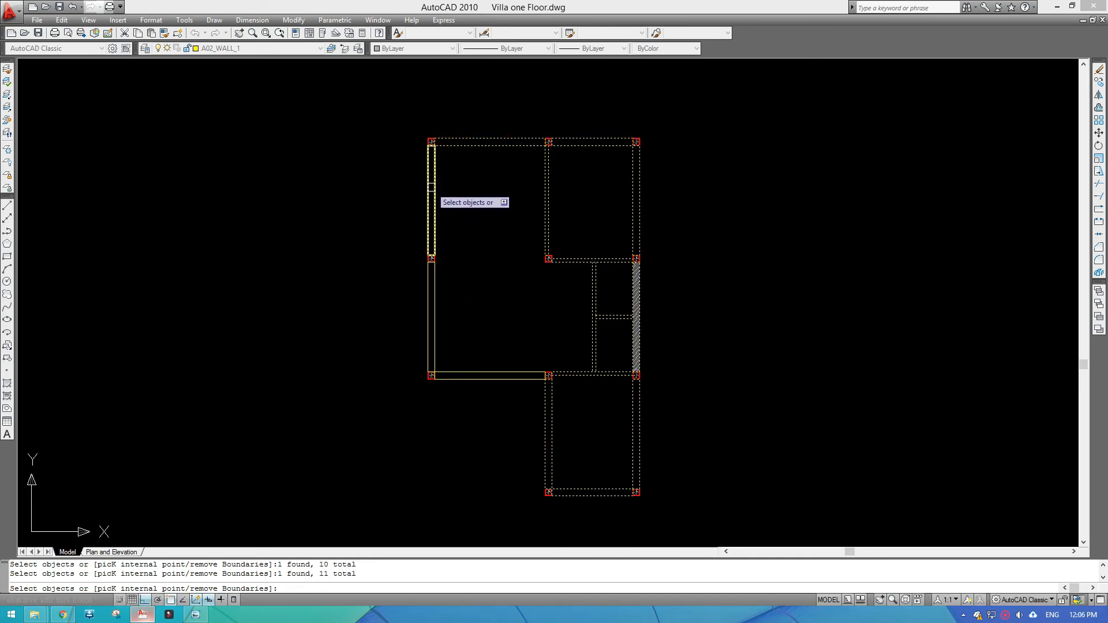
key("Return")
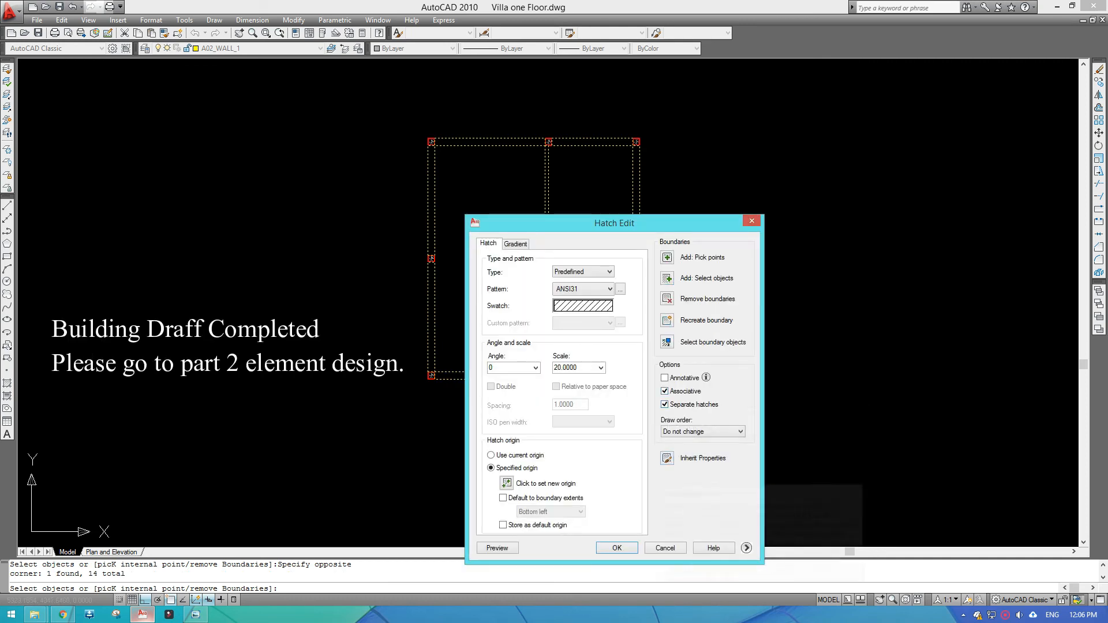
left_click(616, 548)
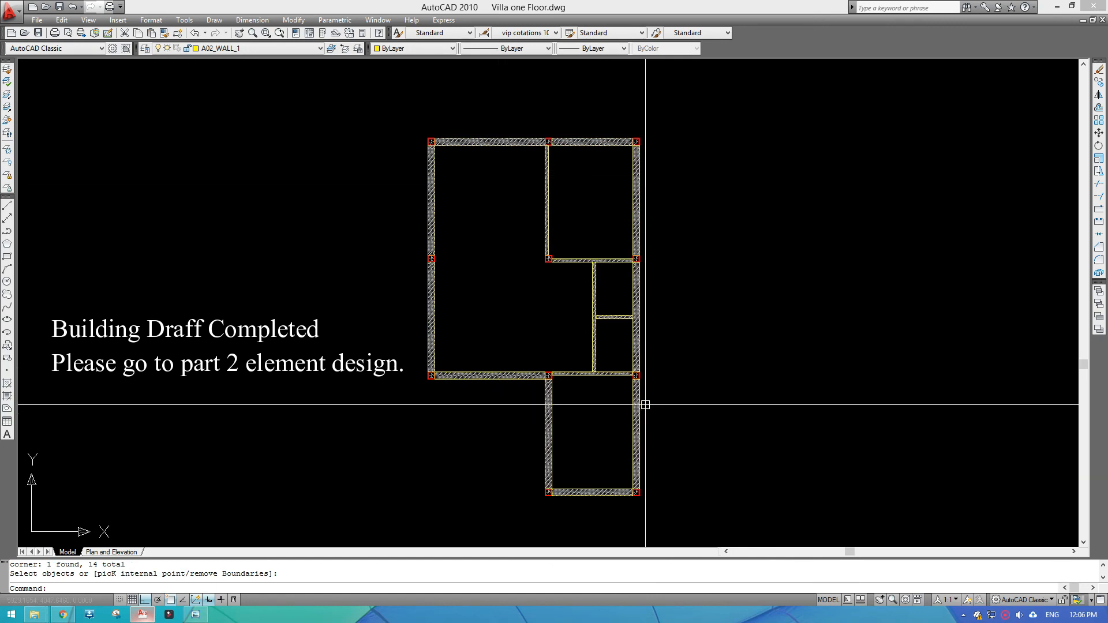
scroll(577, 358, "down", 3)
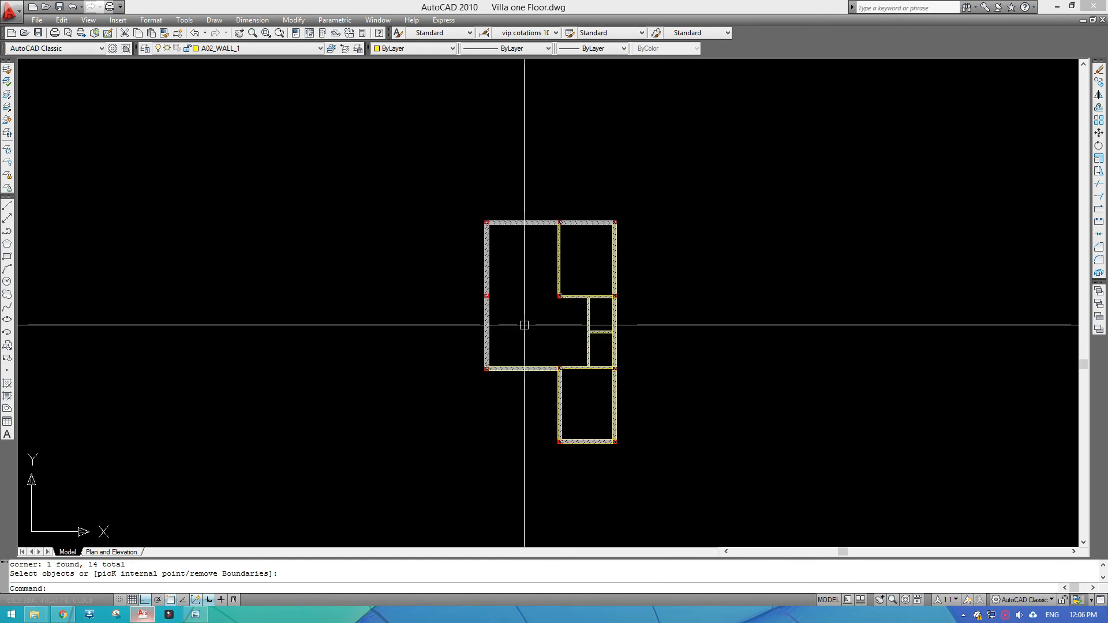